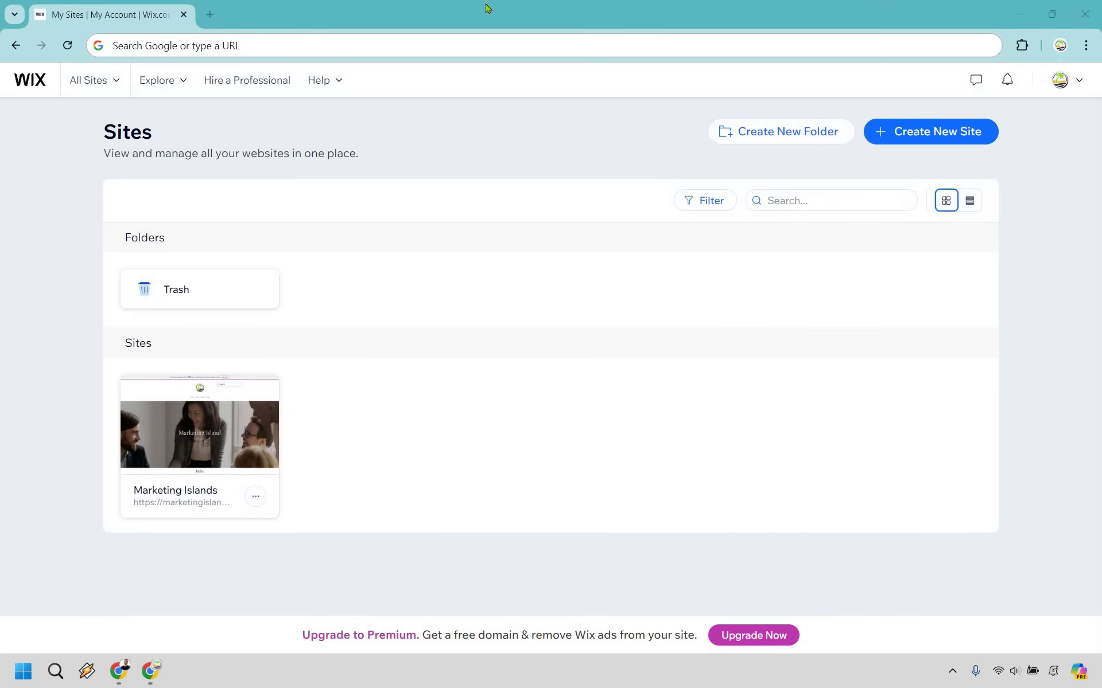
- Open the All Sites navigation menu on the Wix Sites dashboard
click(108, 80)
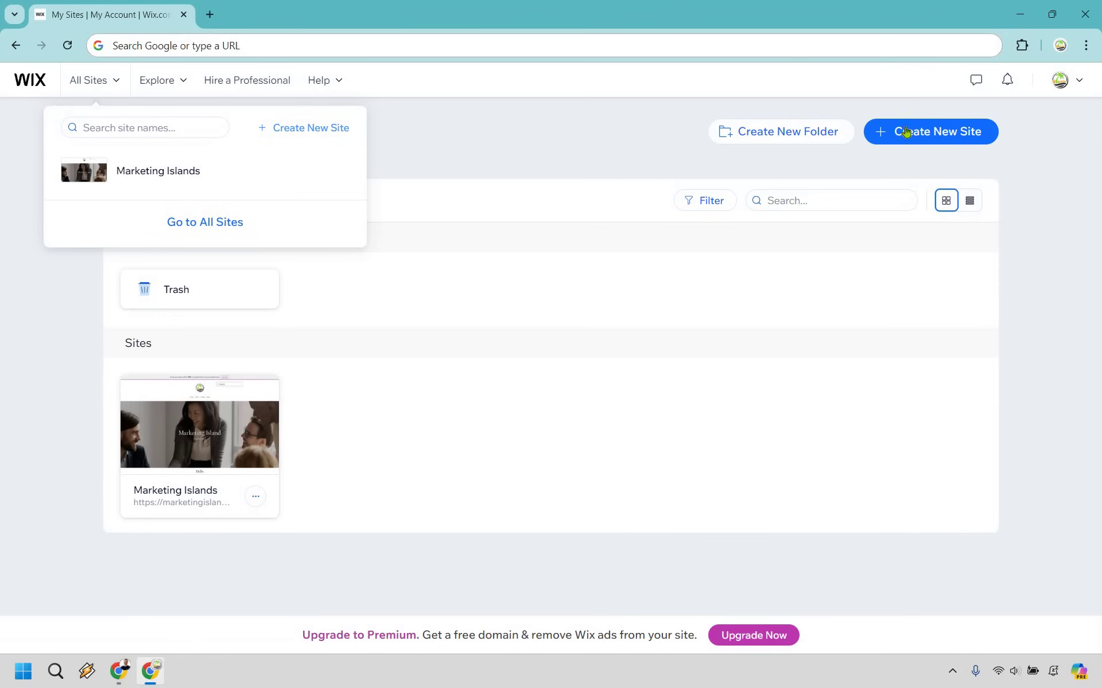
- Start a new site without the AI chat and search 'landing page' as the site type
click(950, 135)
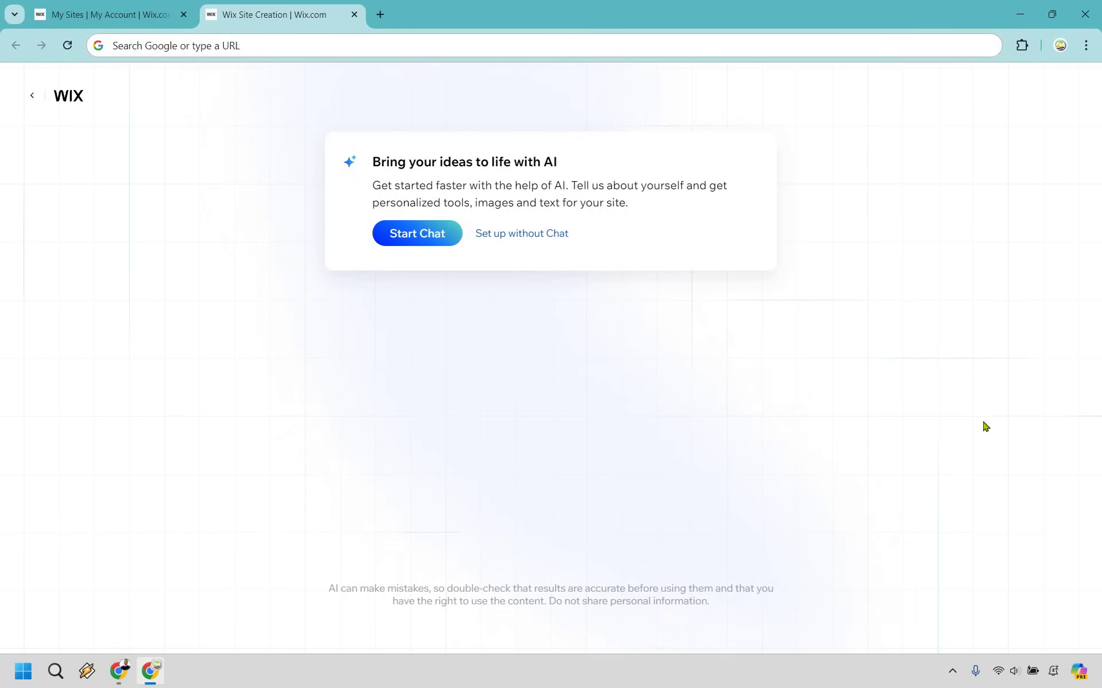
click(526, 234)
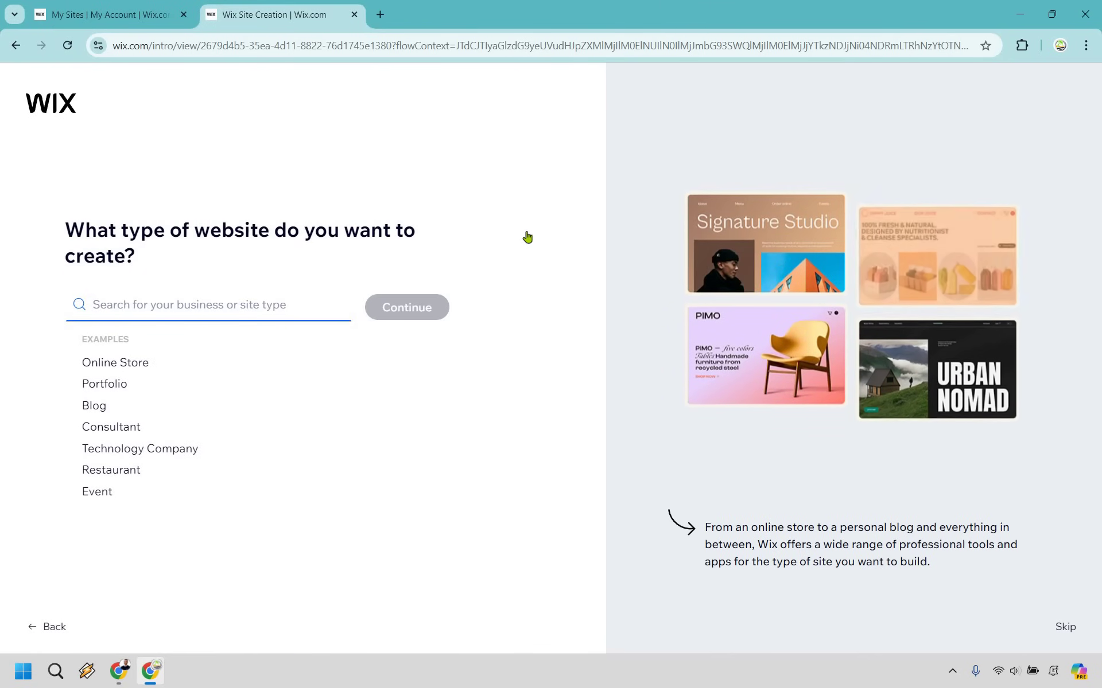
text(landing page)
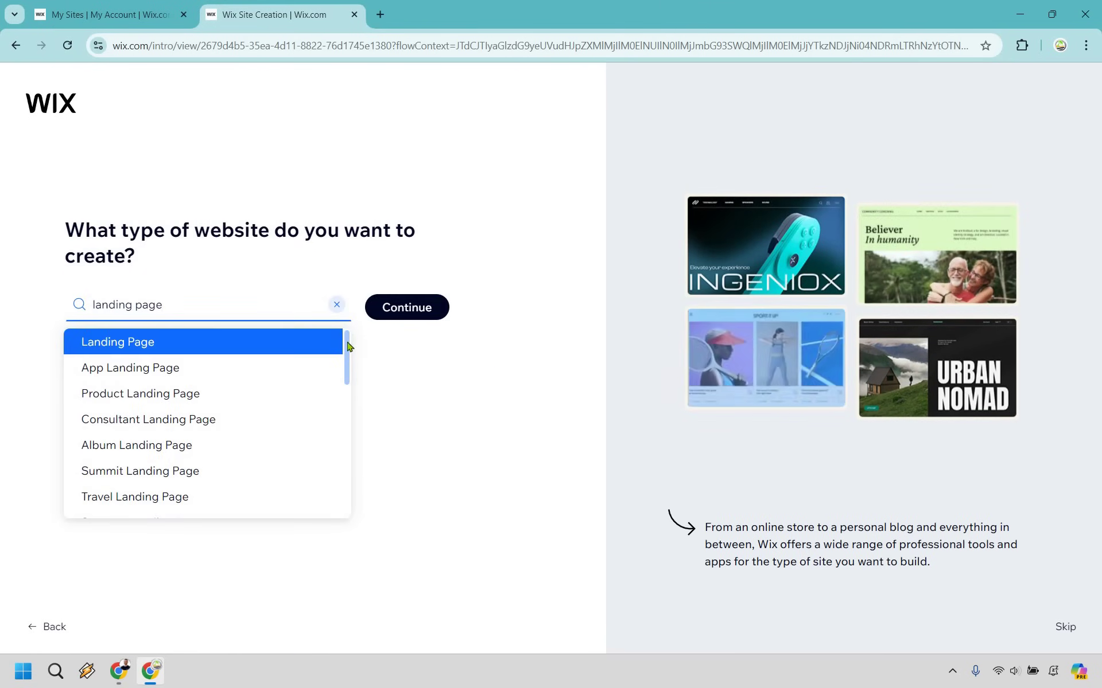
key(ctrl+a)
drag(349, 346, 353, 347)
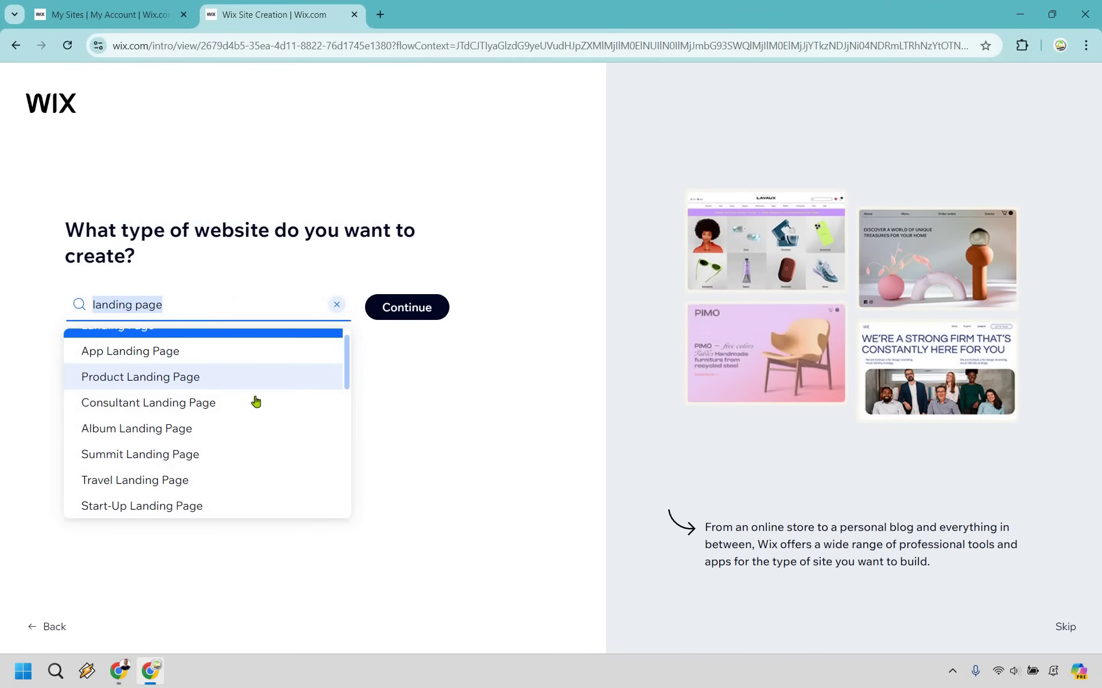
- Scroll the site-type suggestions, then clear the 'landing page' search text
scroll(256, 401, down, 5)
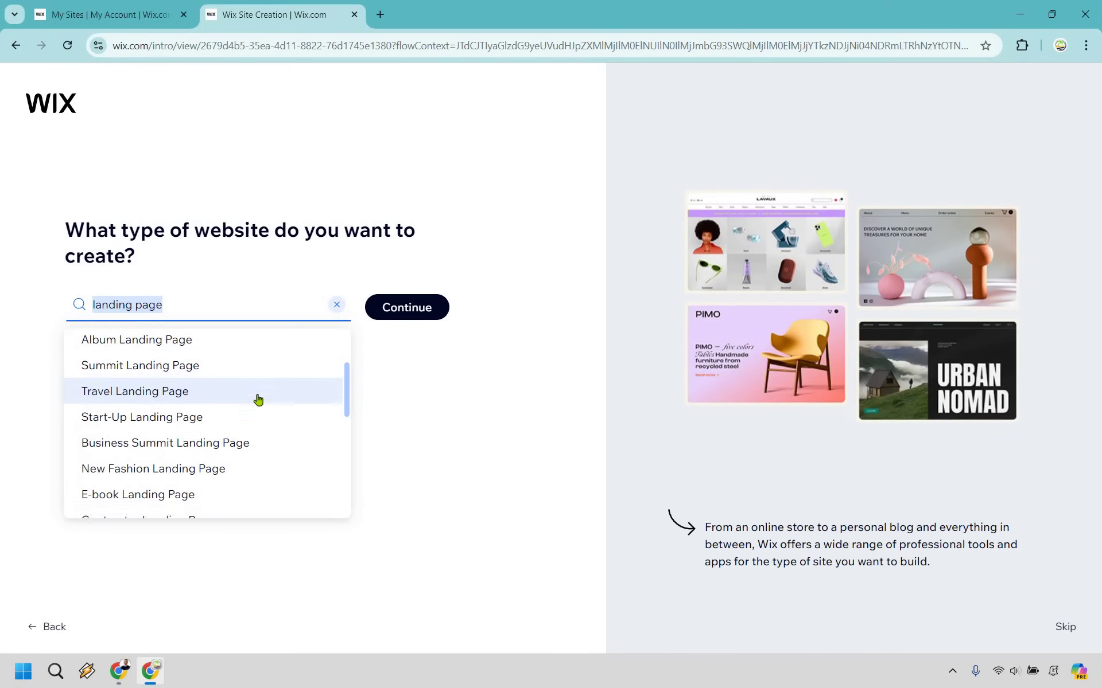
scroll(253, 381, down, 3)
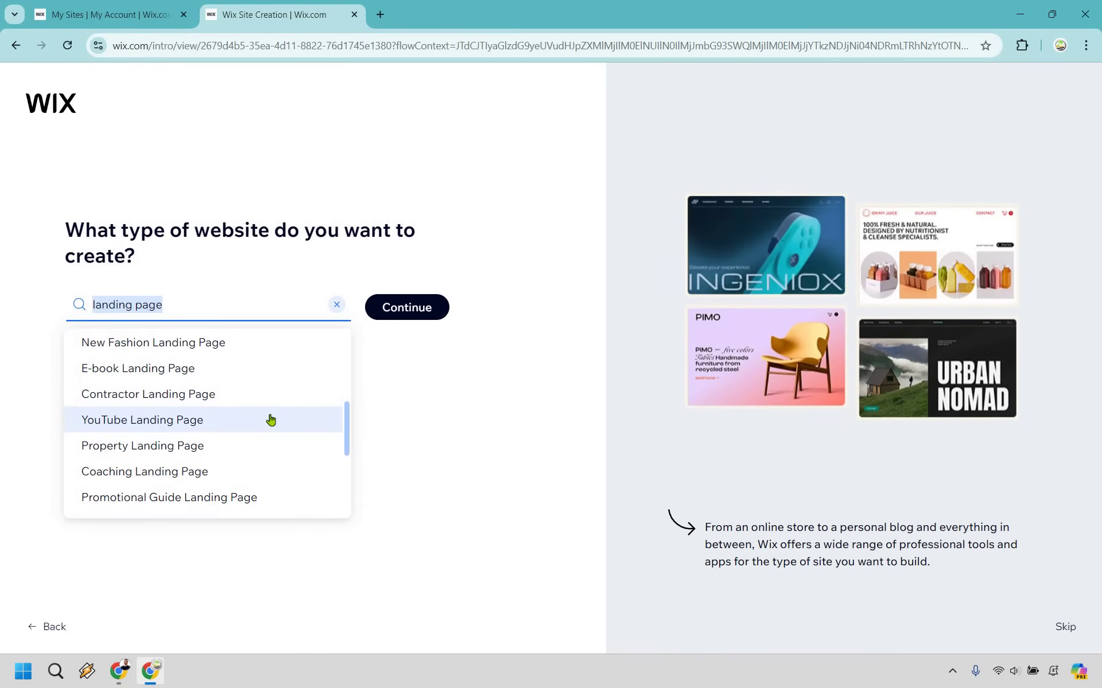
scroll(270, 418, down, 6)
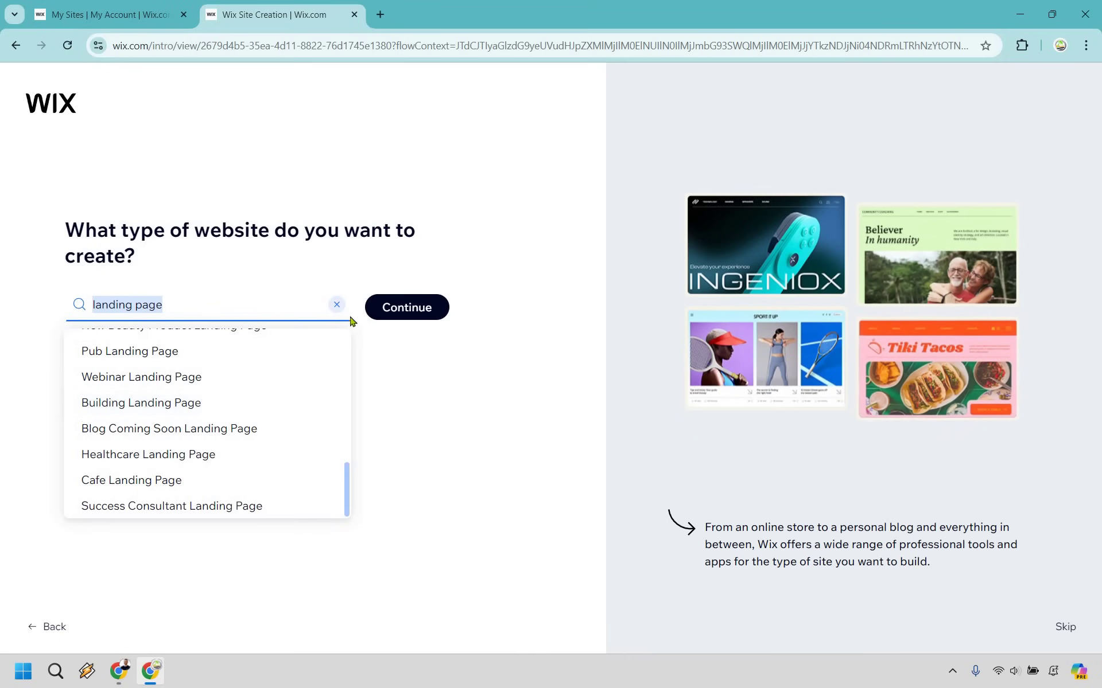
click(321, 304)
key(ctrl+a)
key(BackSpace)
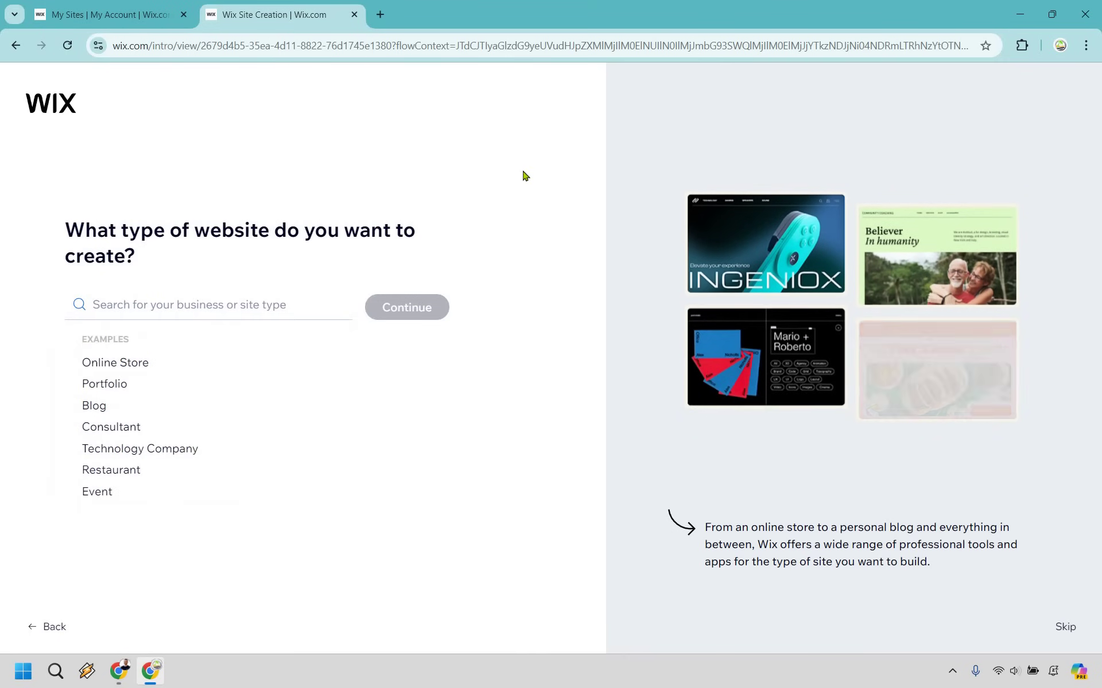
- Skip the site type, name the site CreateStudio, choose Sell products as its goal, and skip apps
click(1064, 626)
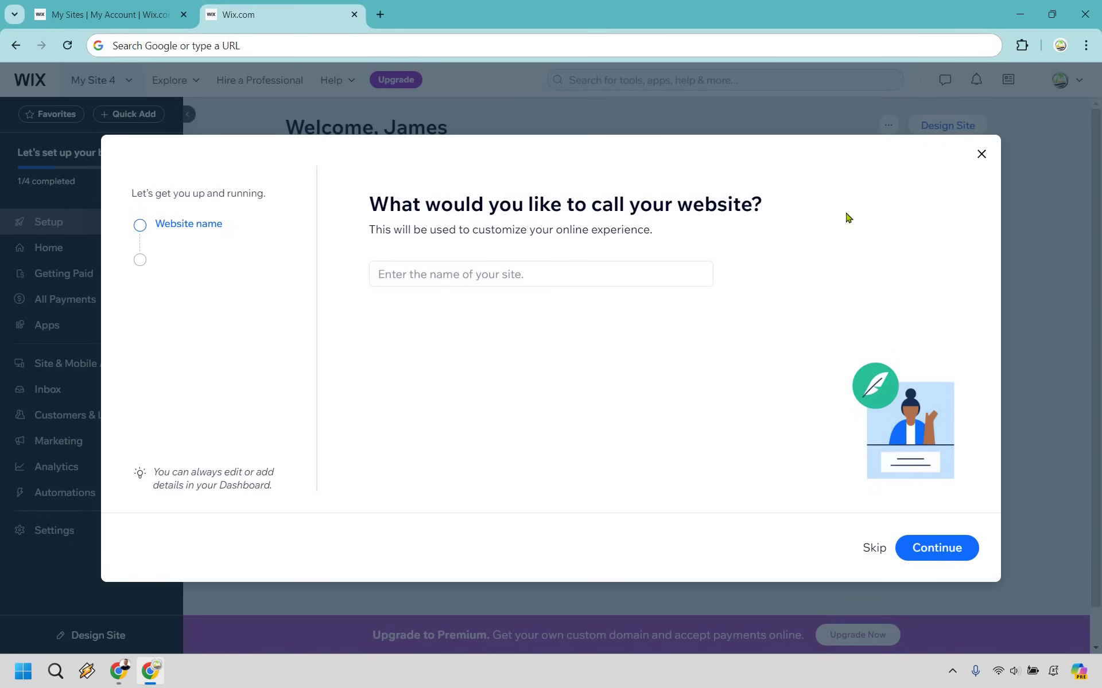
click(538, 275)
text(CreateStudio)
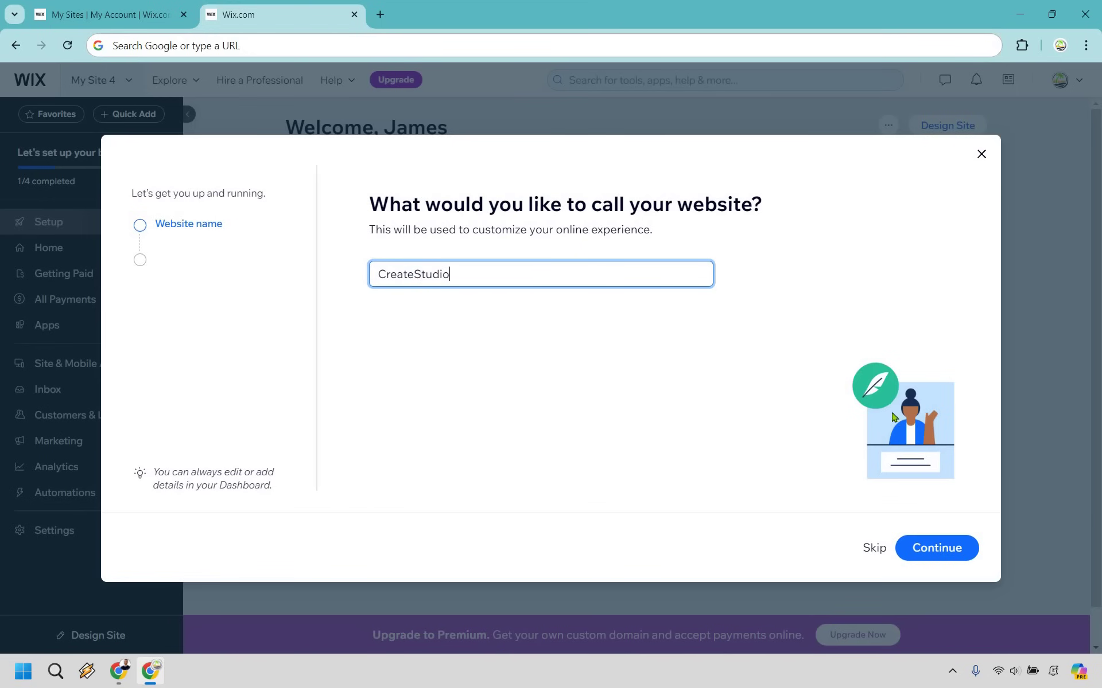
click(950, 549)
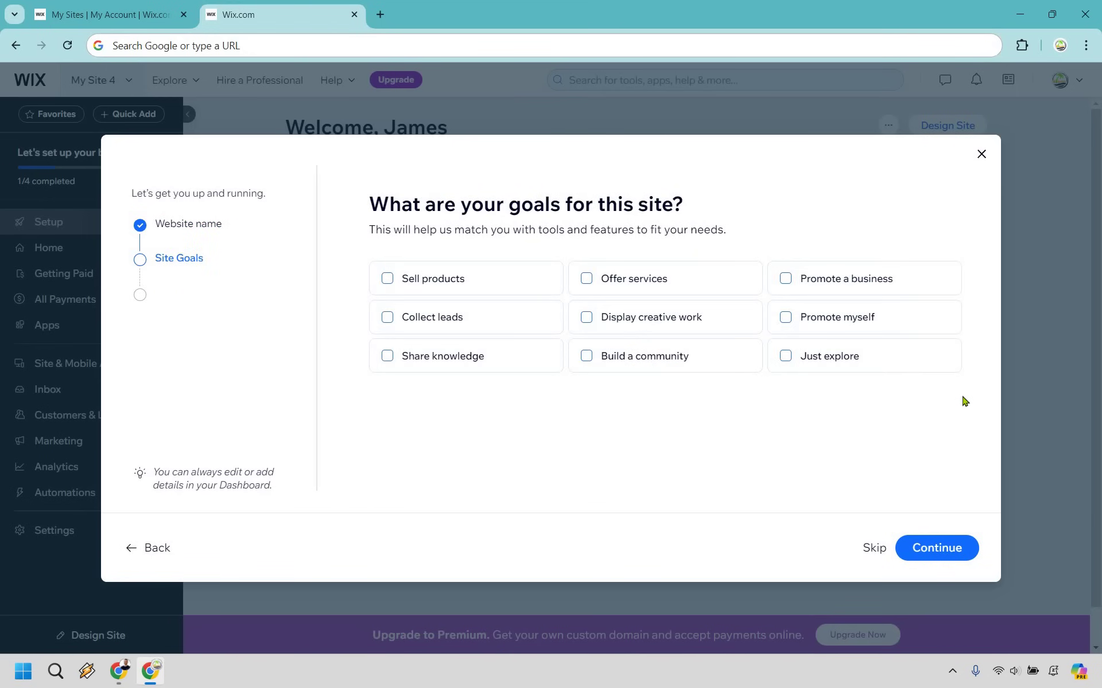
click(439, 290)
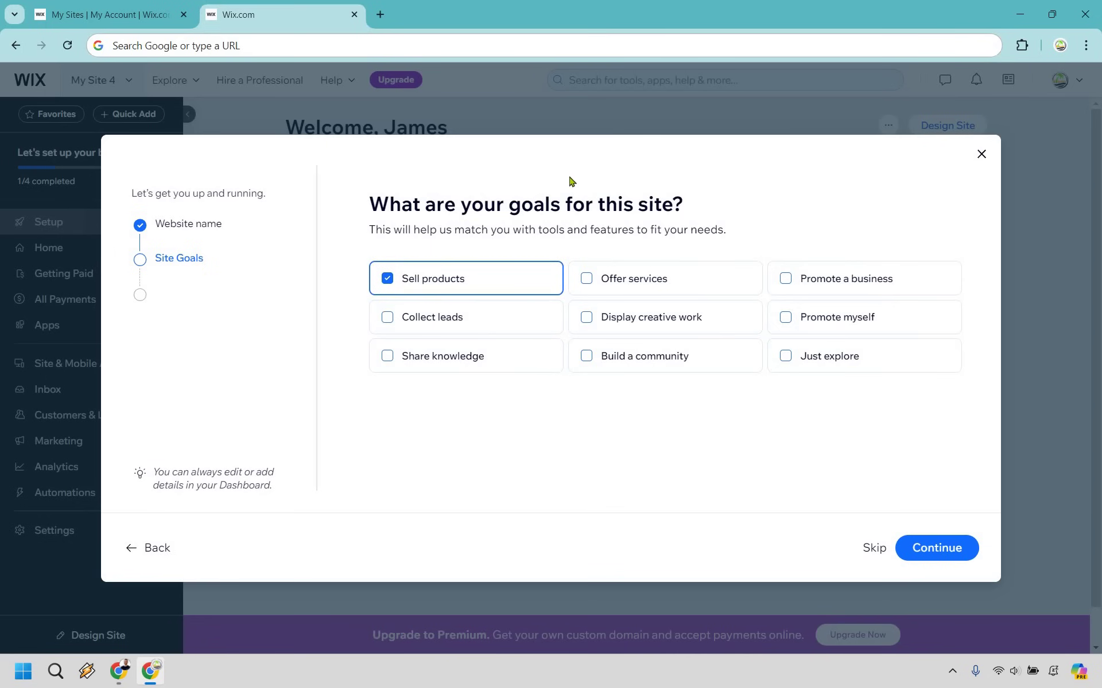
click(945, 549)
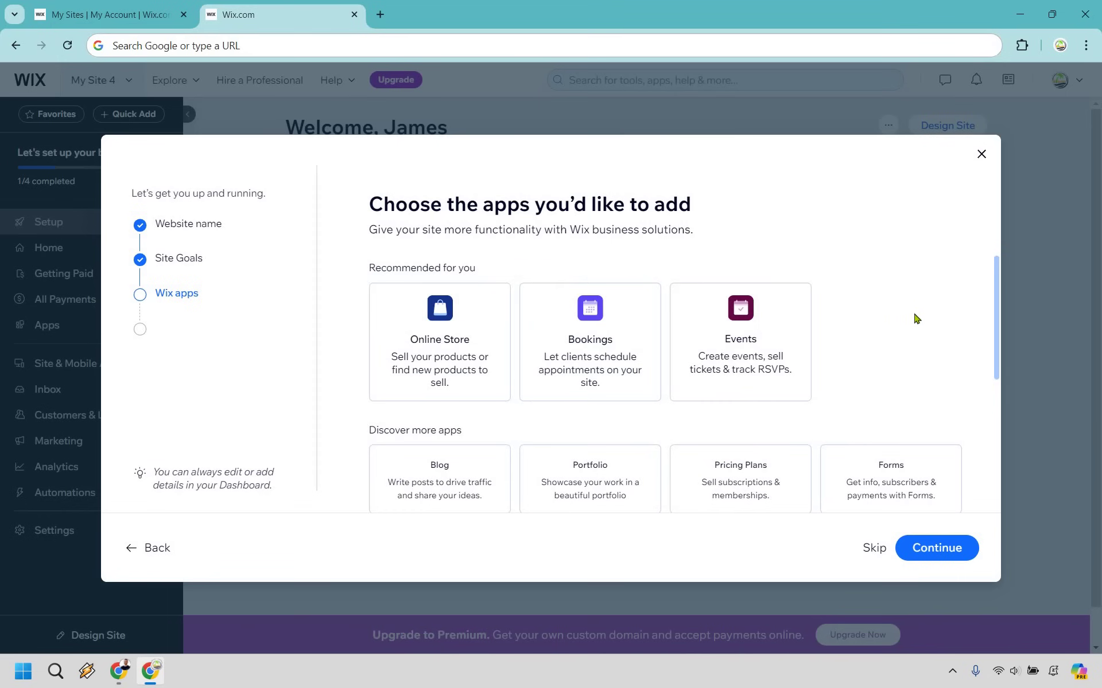
click(873, 550)
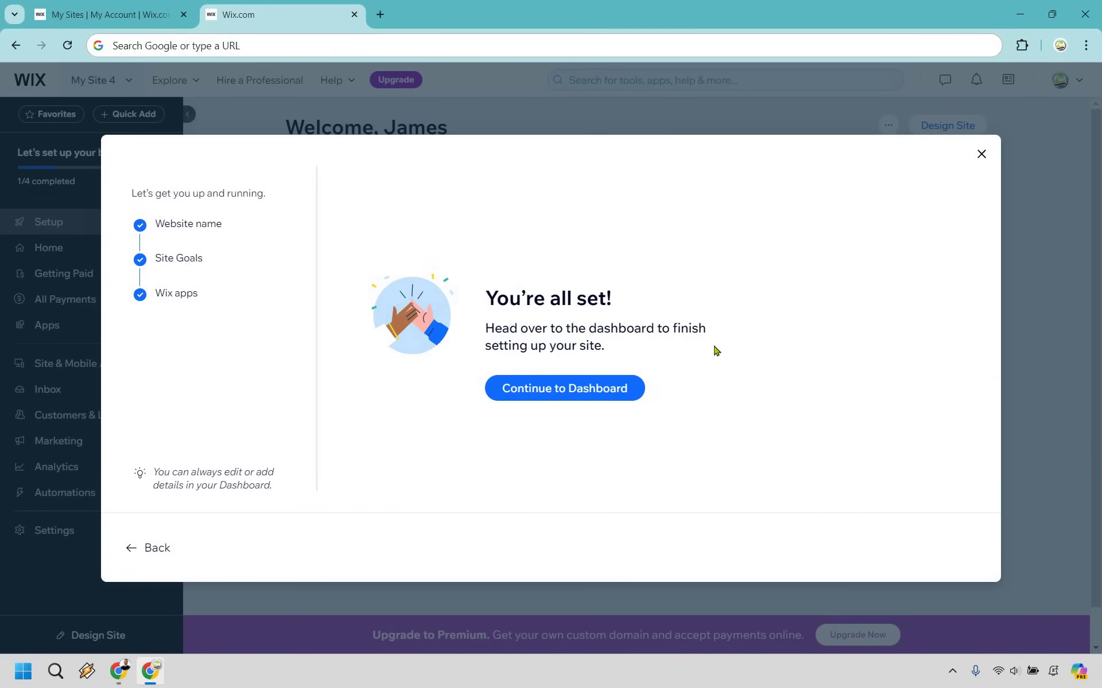
- Go to the dashboard and choose to design the site from a template
click(584, 395)
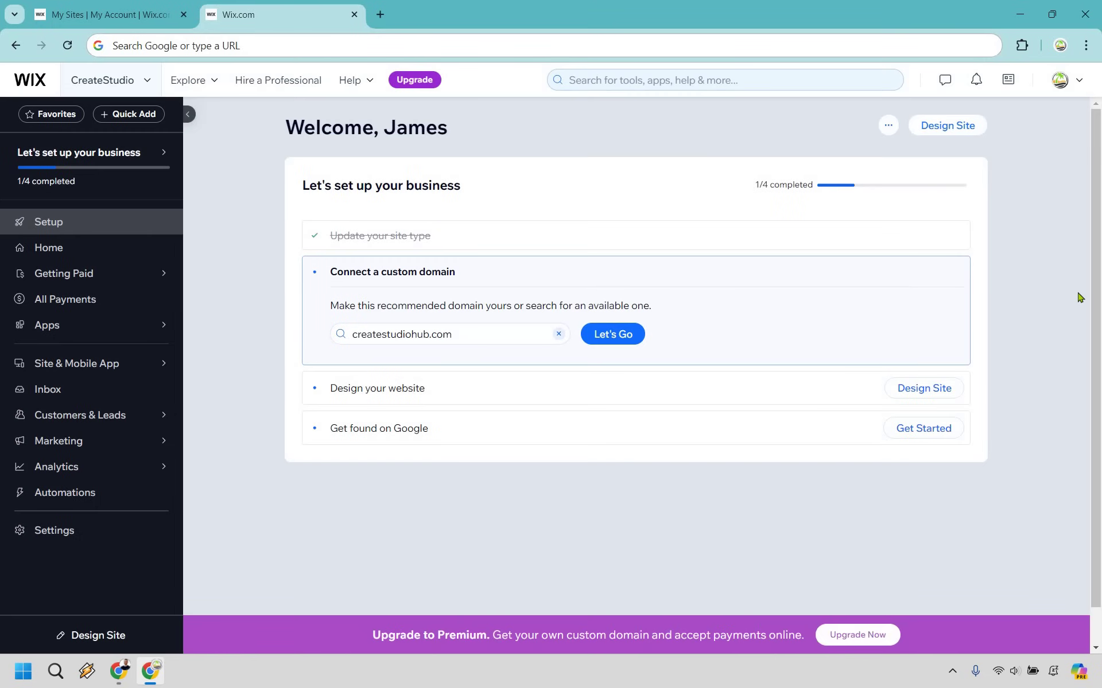
click(959, 131)
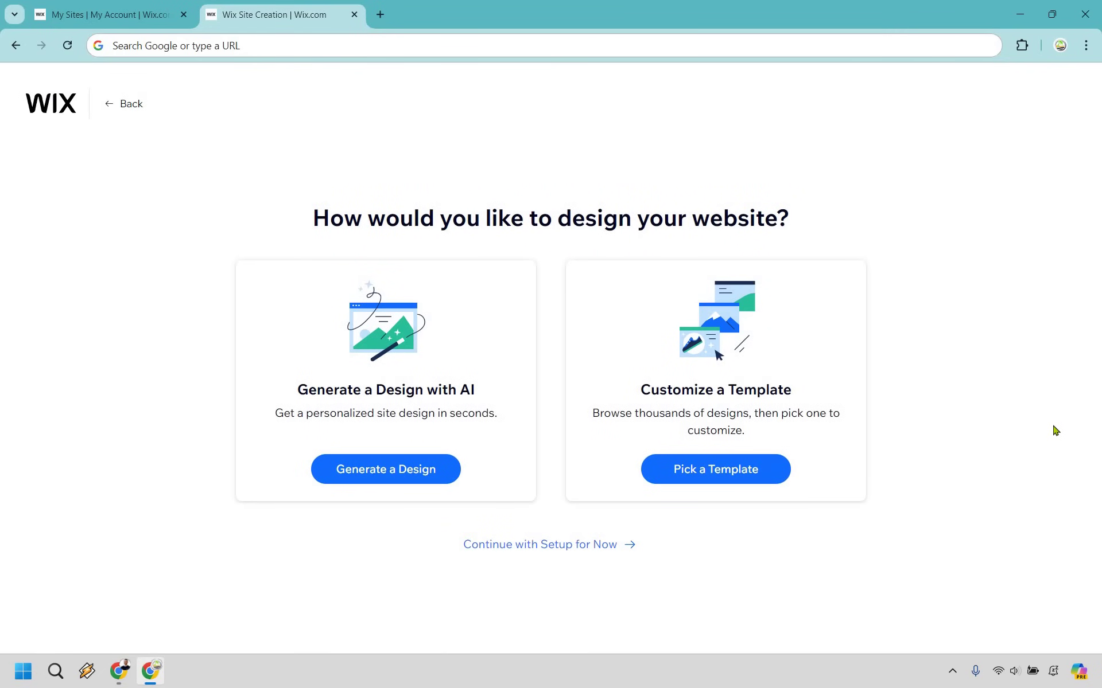
click(747, 475)
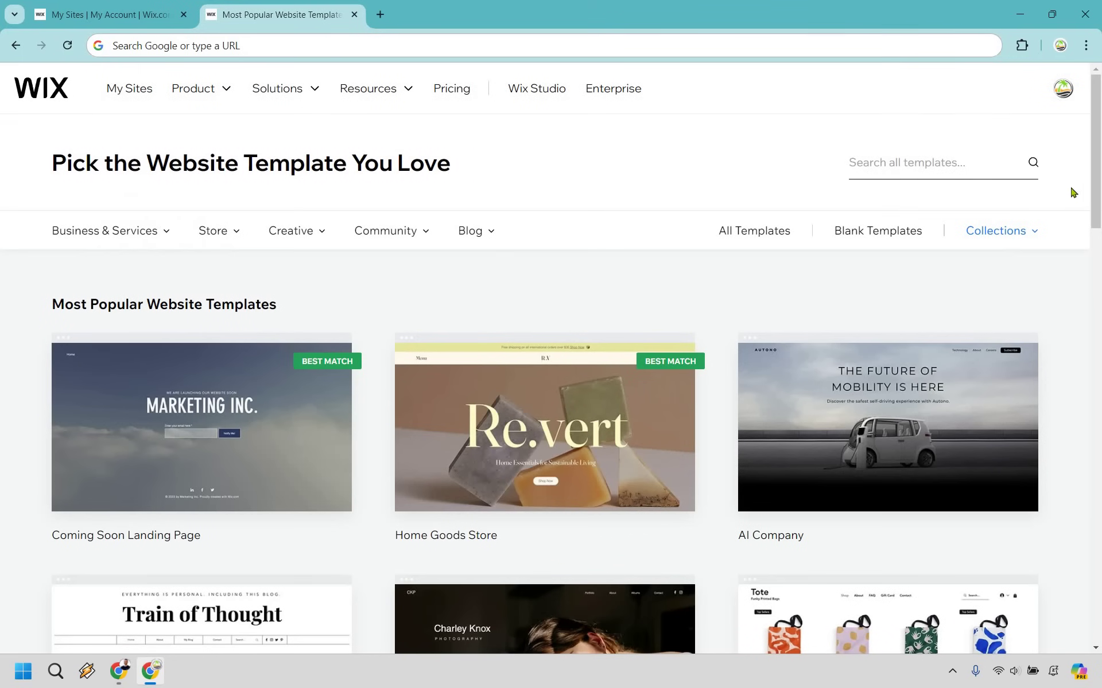
- Search the templates for 'landing page' and browse the results
click(897, 167)
text(landing )
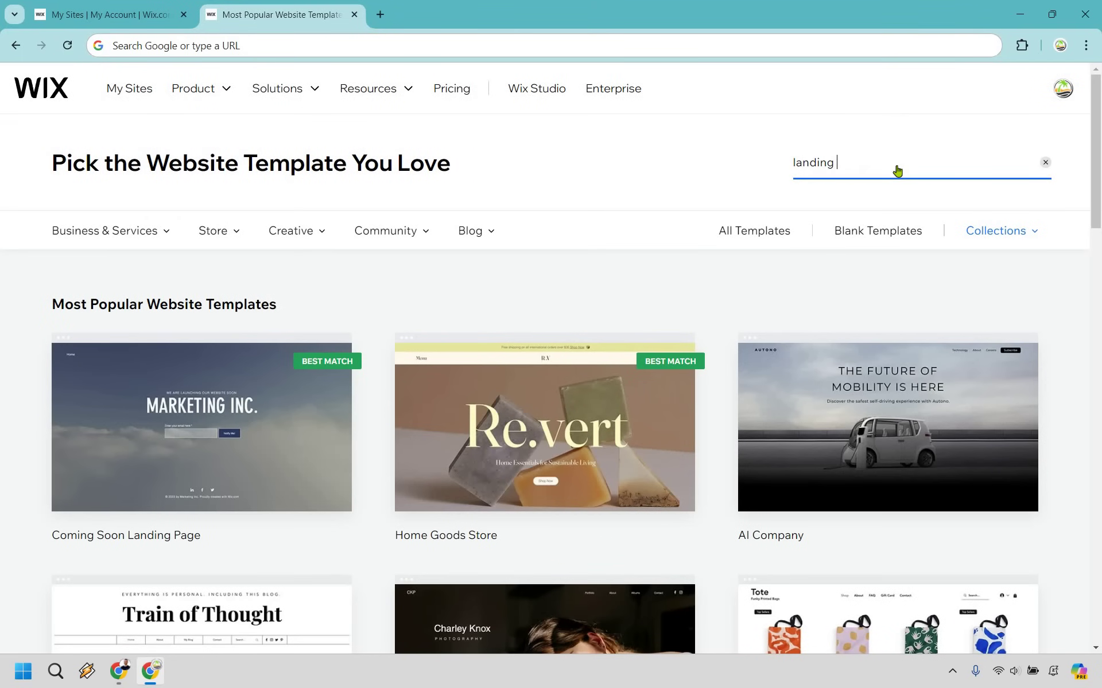
text(page)
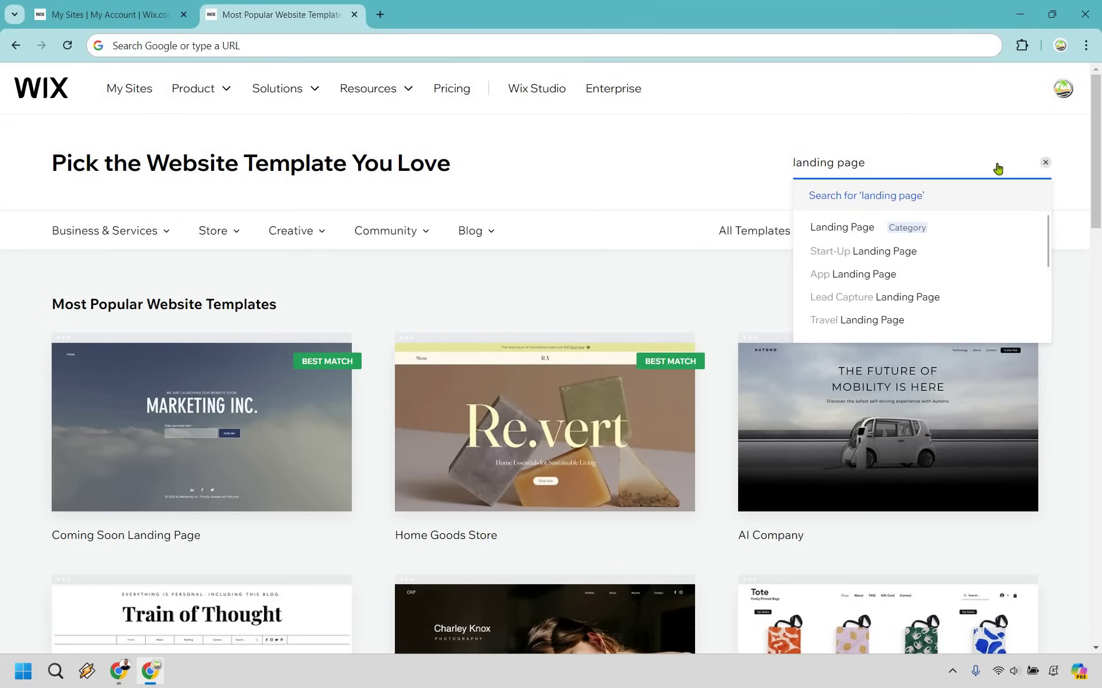
key(Return)
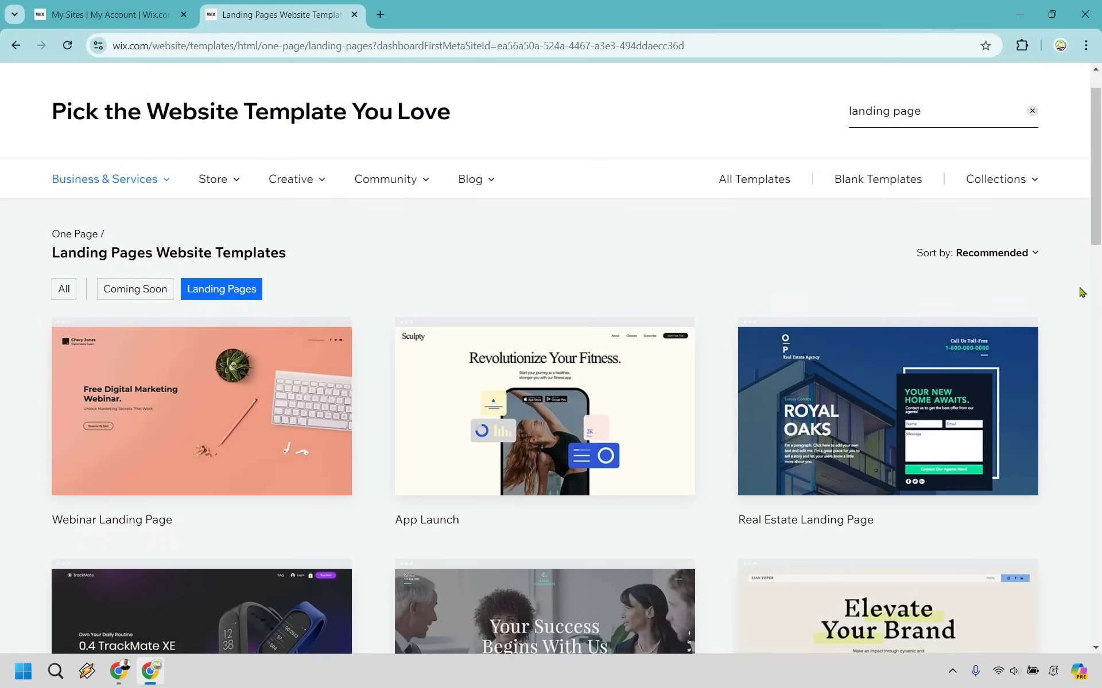
scroll(1080, 292, down, 1)
scroll(1081, 292, down, 1)
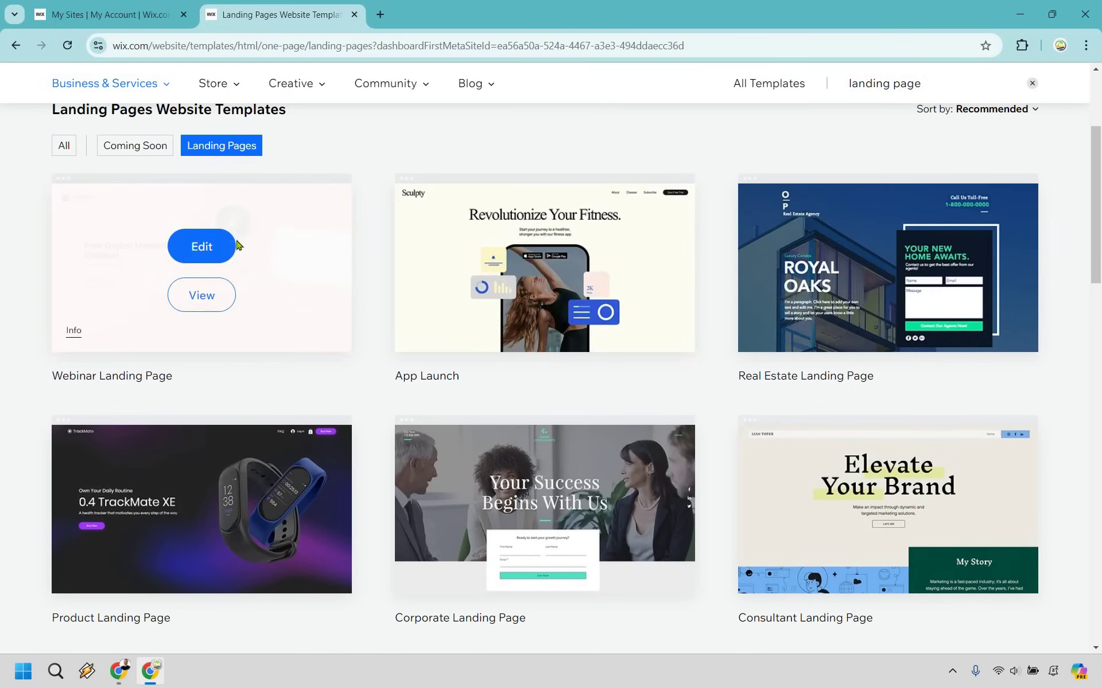
scroll(811, 278, down, 3)
scroll(863, 386, down, 2)
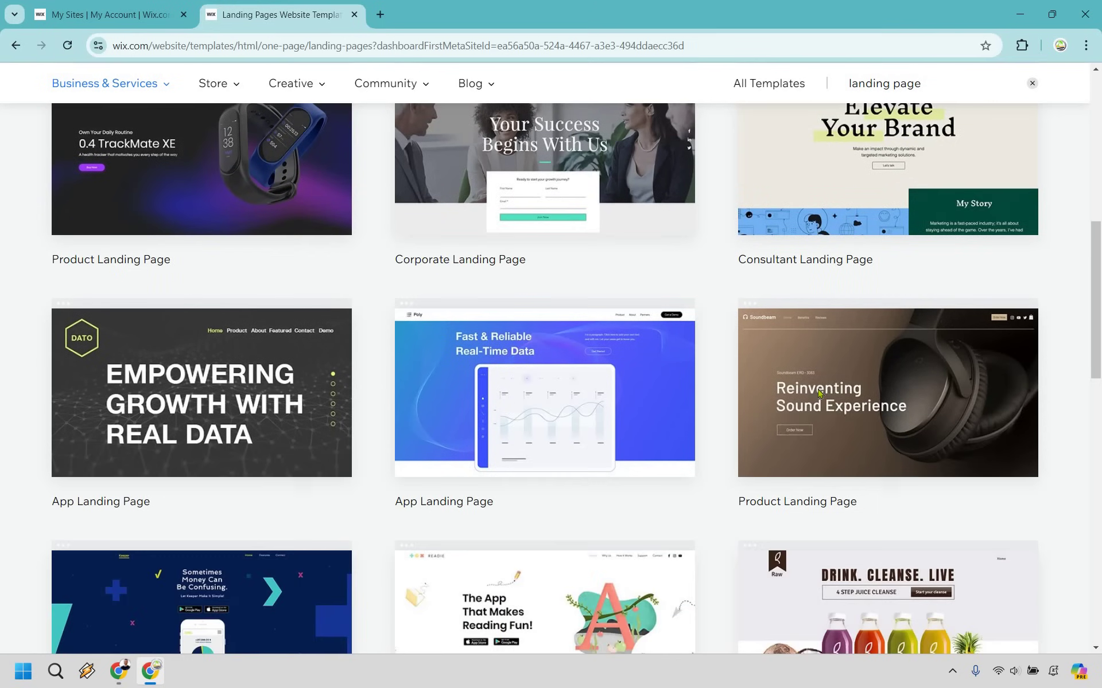
scroll(702, 302, down, 3)
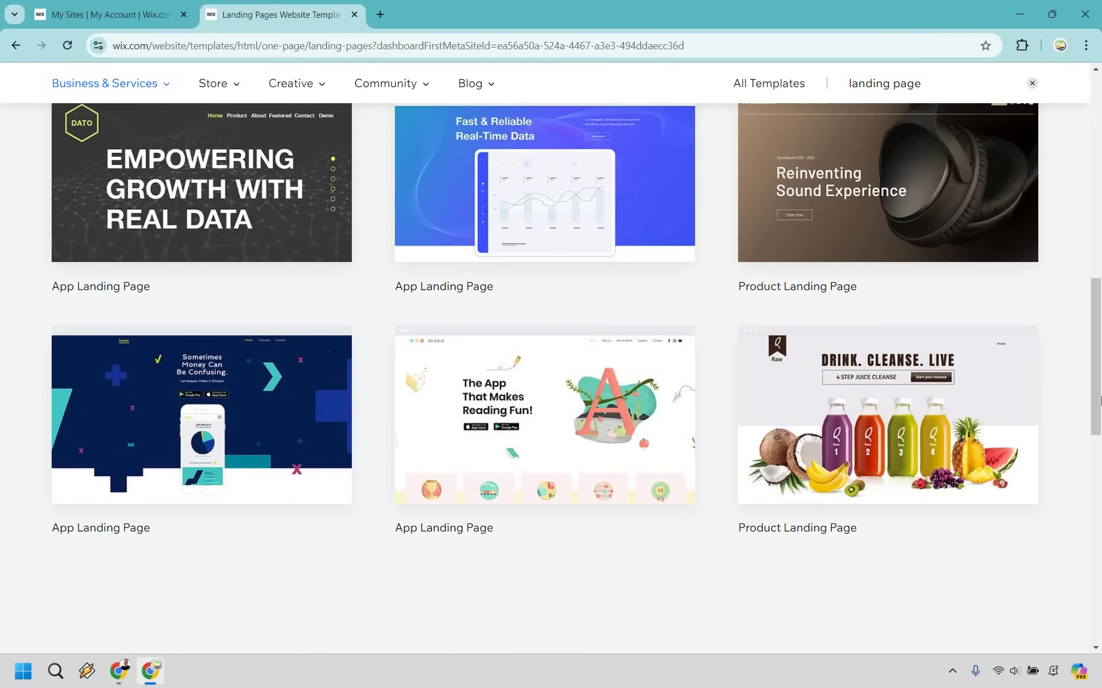
scroll(966, 253, up, 10)
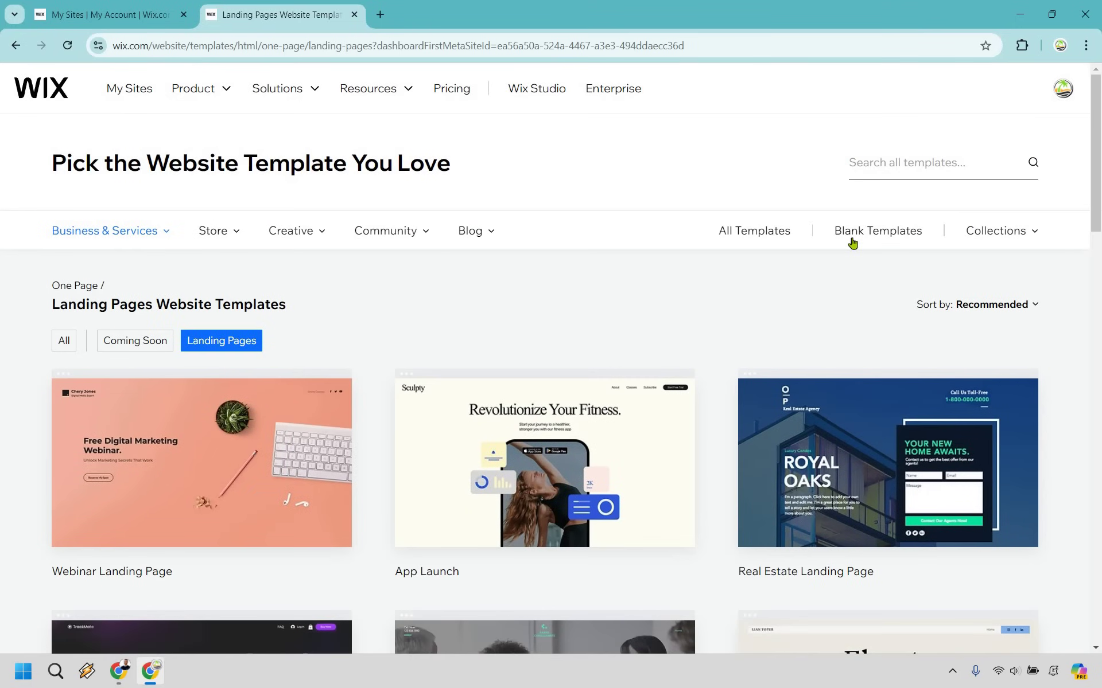
- Show the Blank Website Templates and scroll through the grid to Classic Layout
click(851, 240)
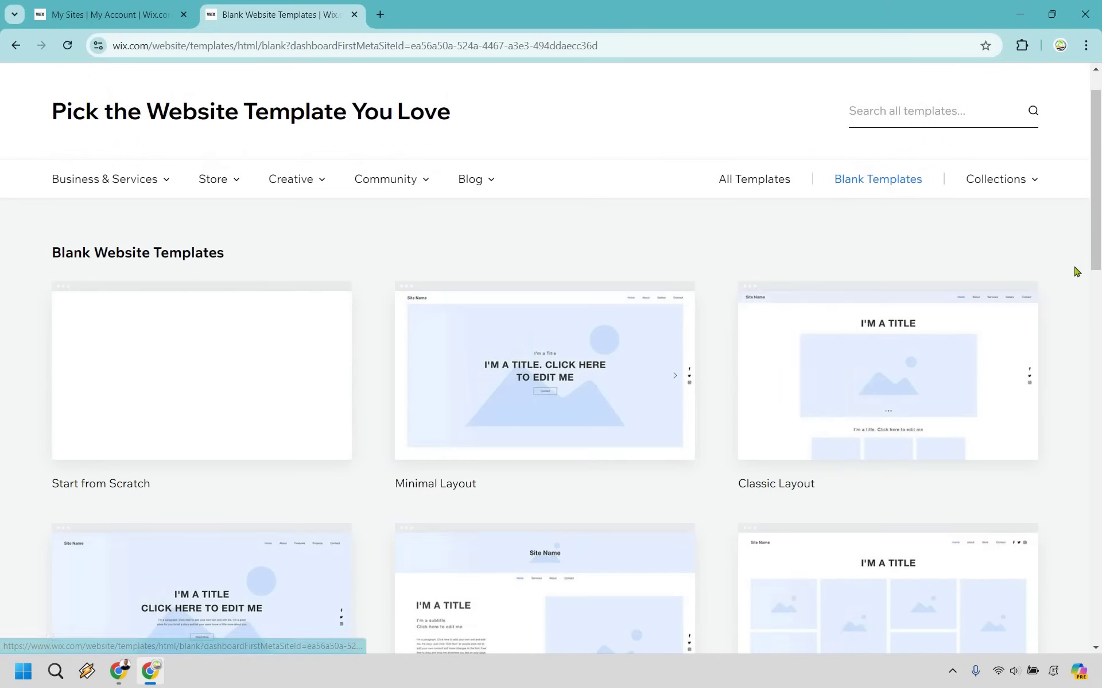
scroll(1077, 274, down, 3)
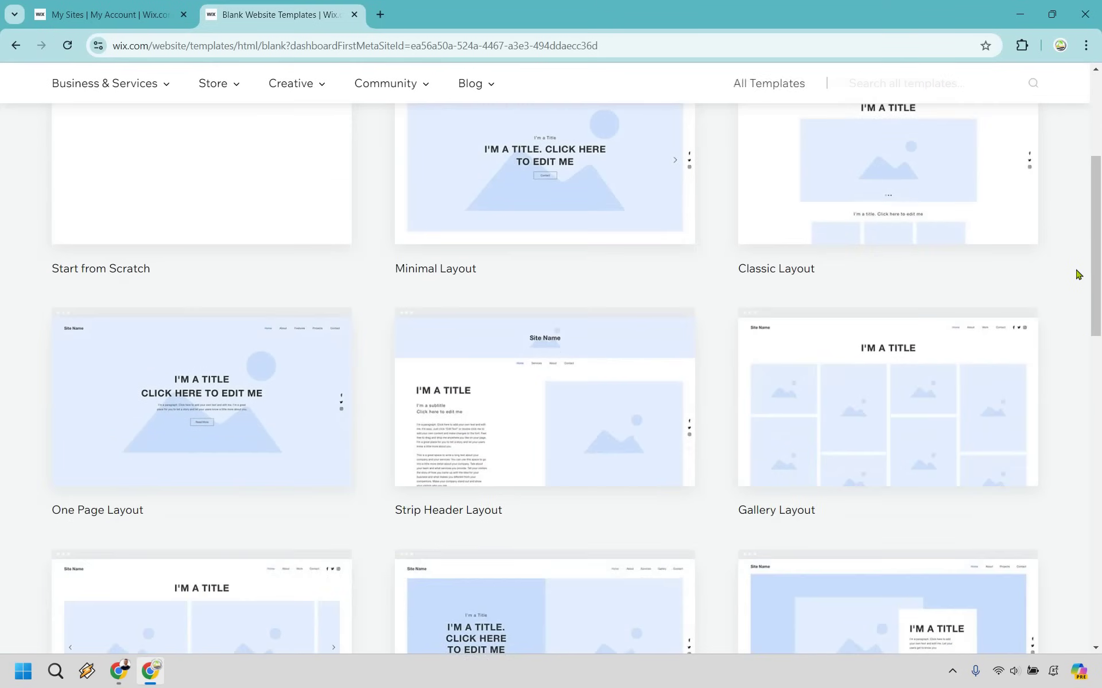
scroll(1084, 293, down, 3)
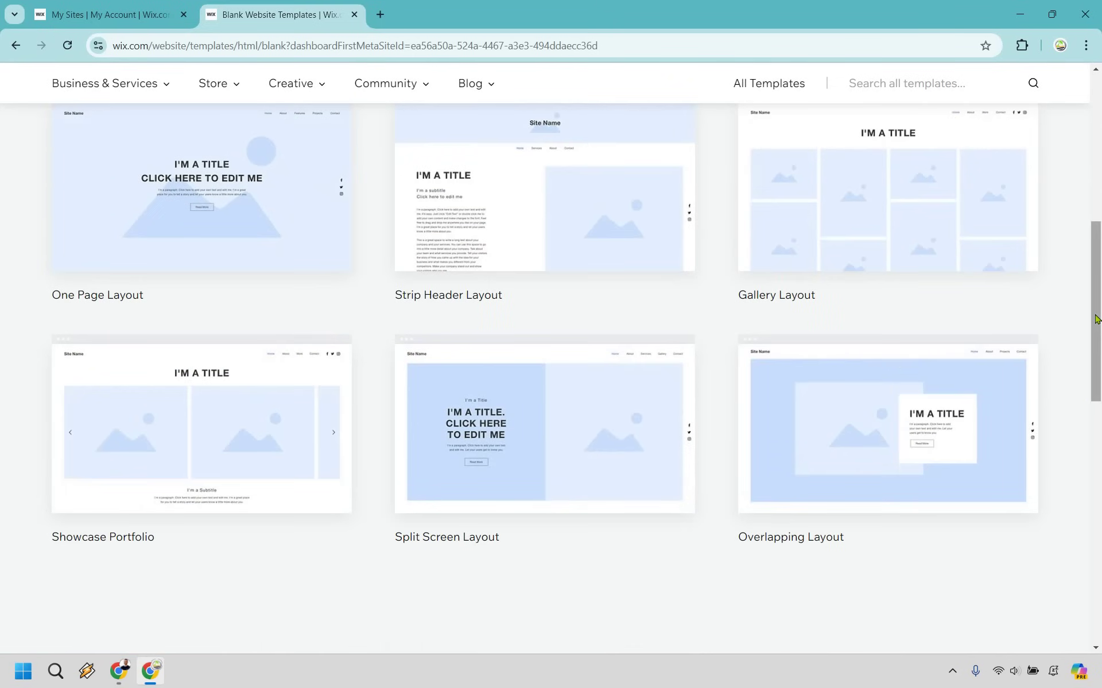
scroll(1095, 319, up, 6)
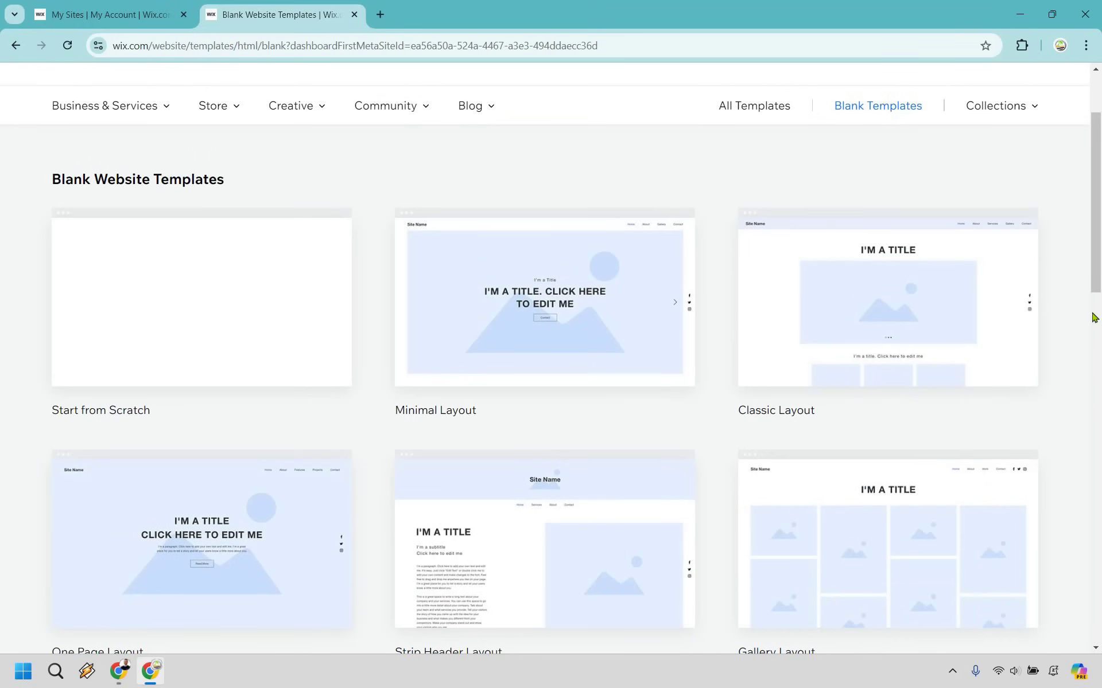
scroll(1093, 317, up, 1)
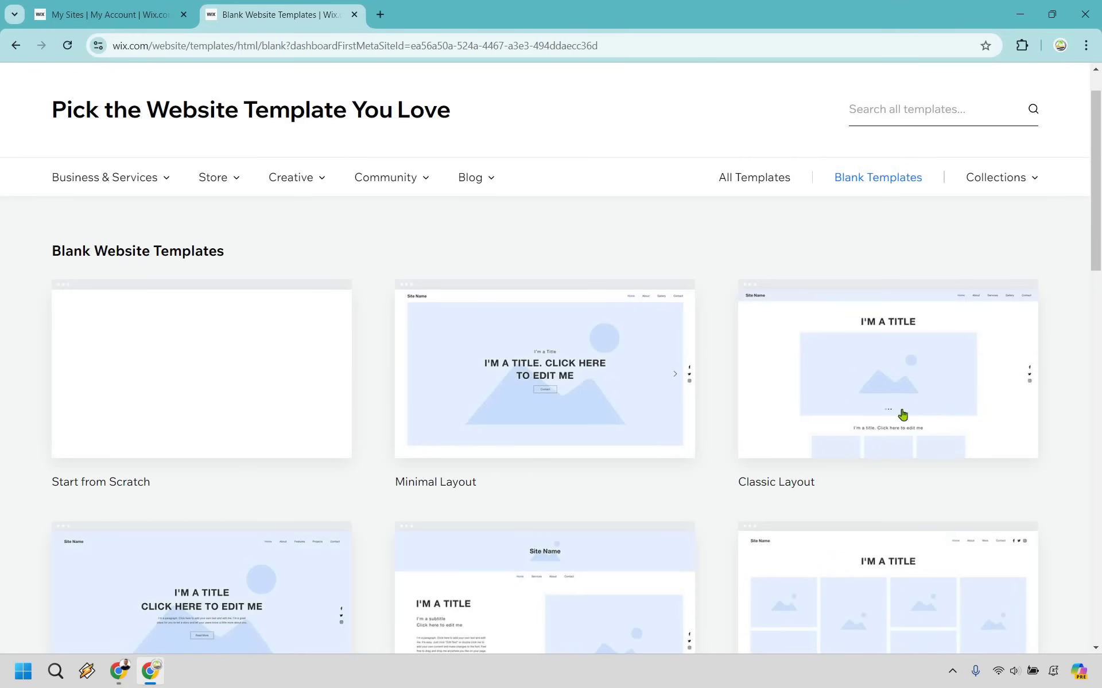
click(902, 413)
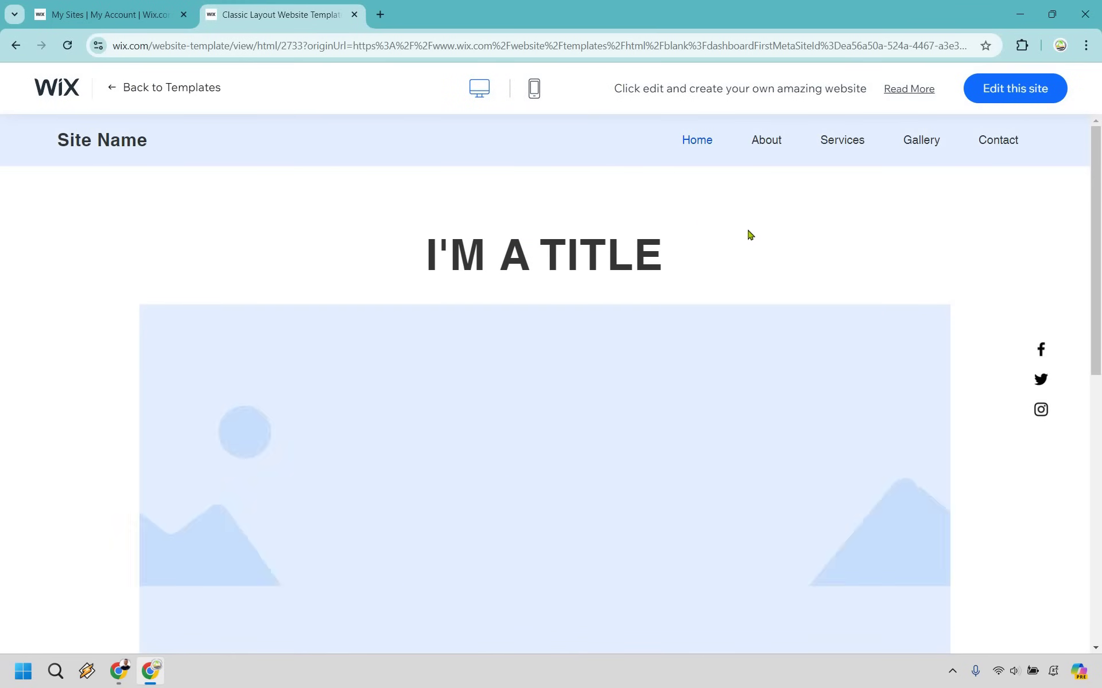
scroll(218, 240, down, 2)
scroll(725, 411, up, 1)
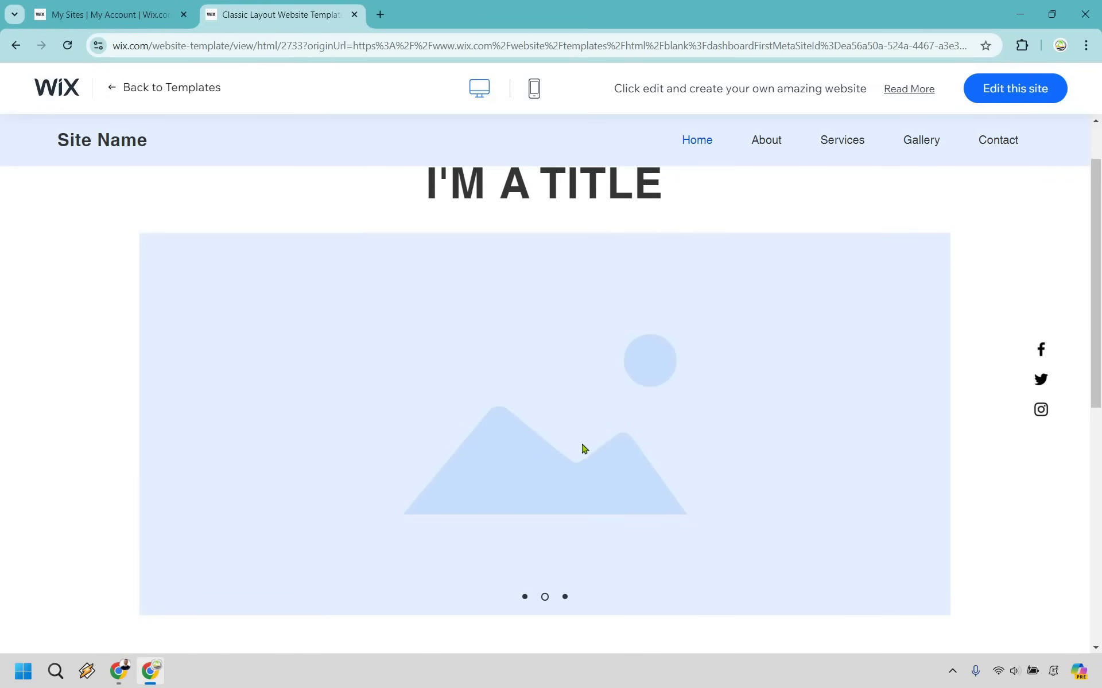
scroll(584, 446, down, 4)
scroll(924, 373, down, 5)
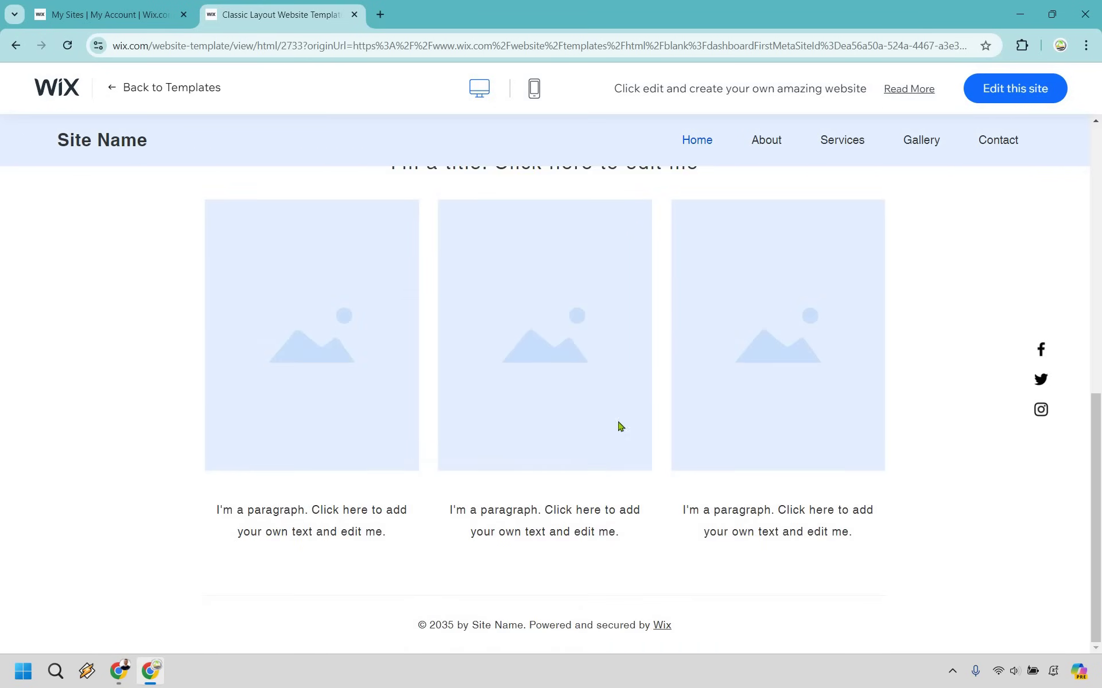
scroll(1018, 405, up, 3)
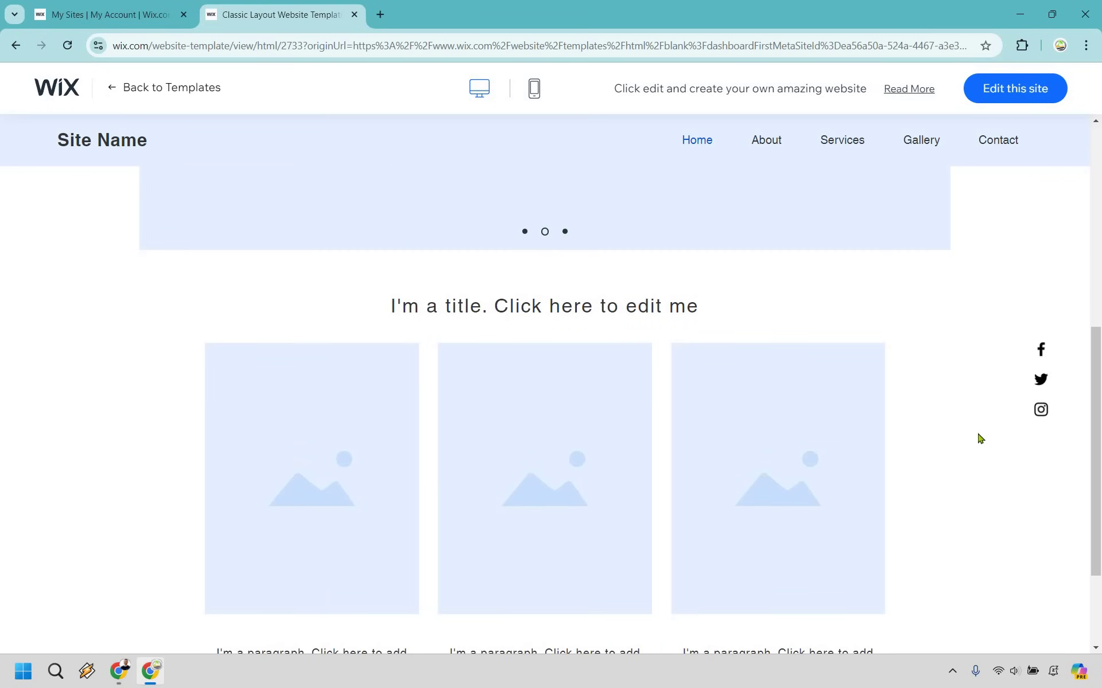
scroll(980, 438, up, 5)
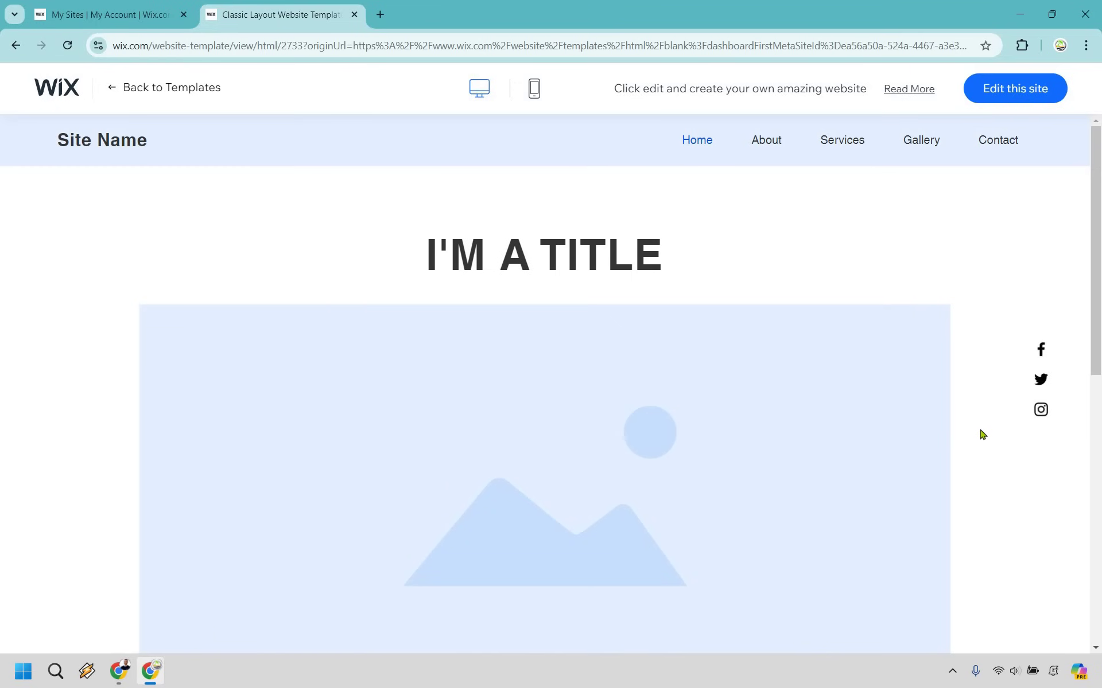
- Edit the Classic Layout template as your own site and dismiss the AI content prompt
click(1021, 93)
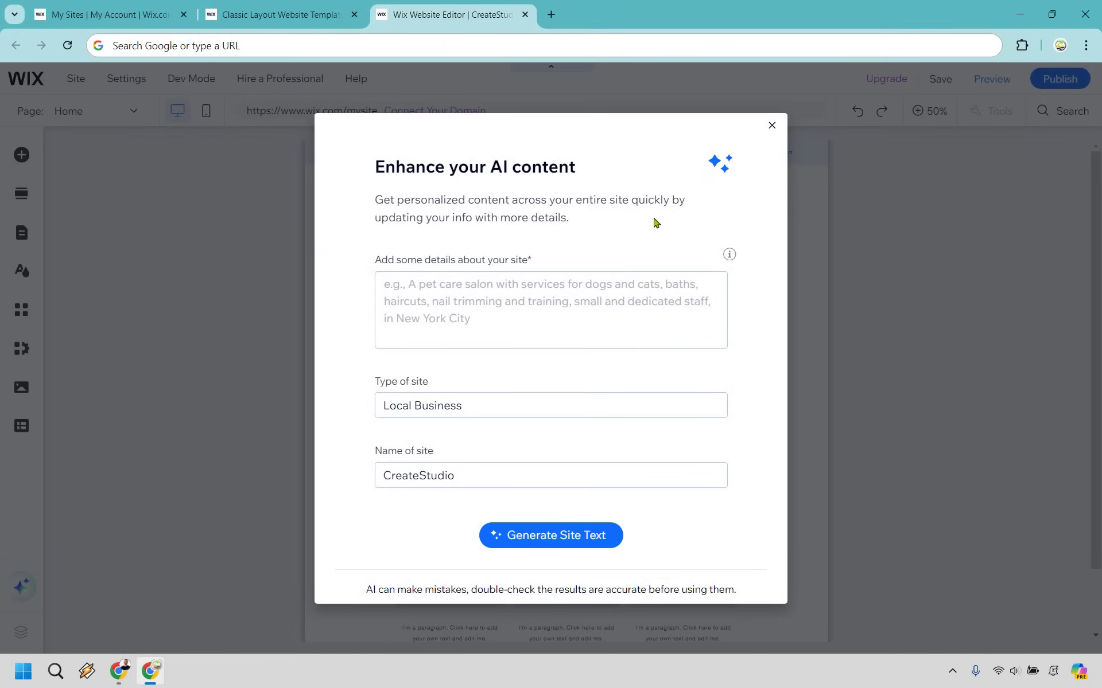
click(771, 127)
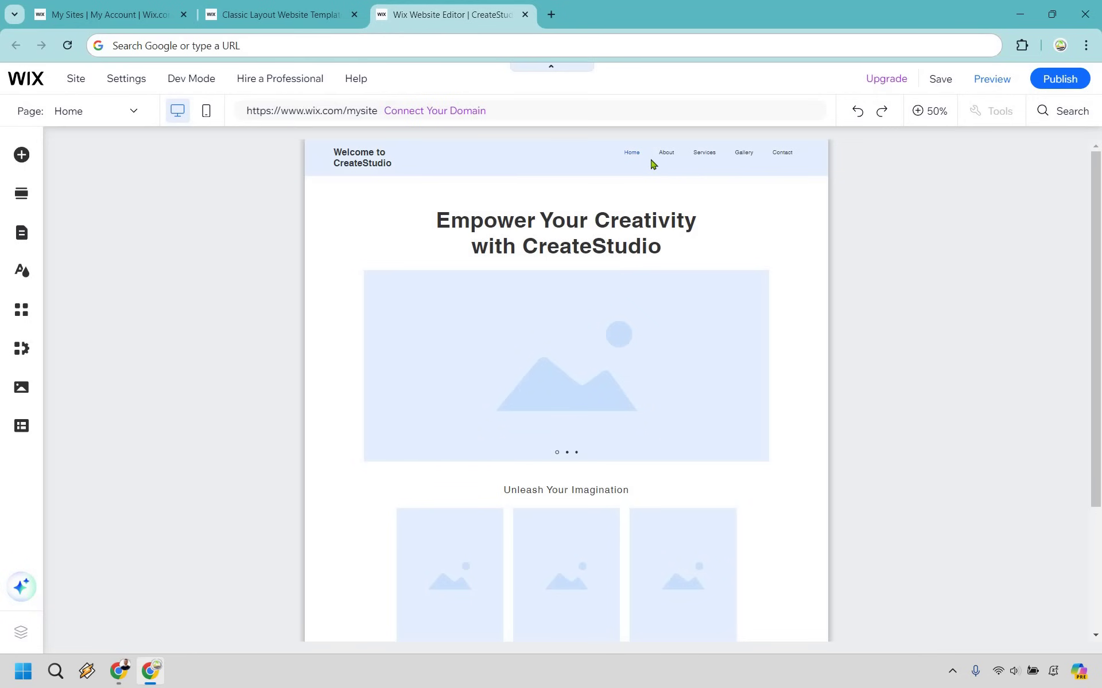
click(803, 167)
click(958, 271)
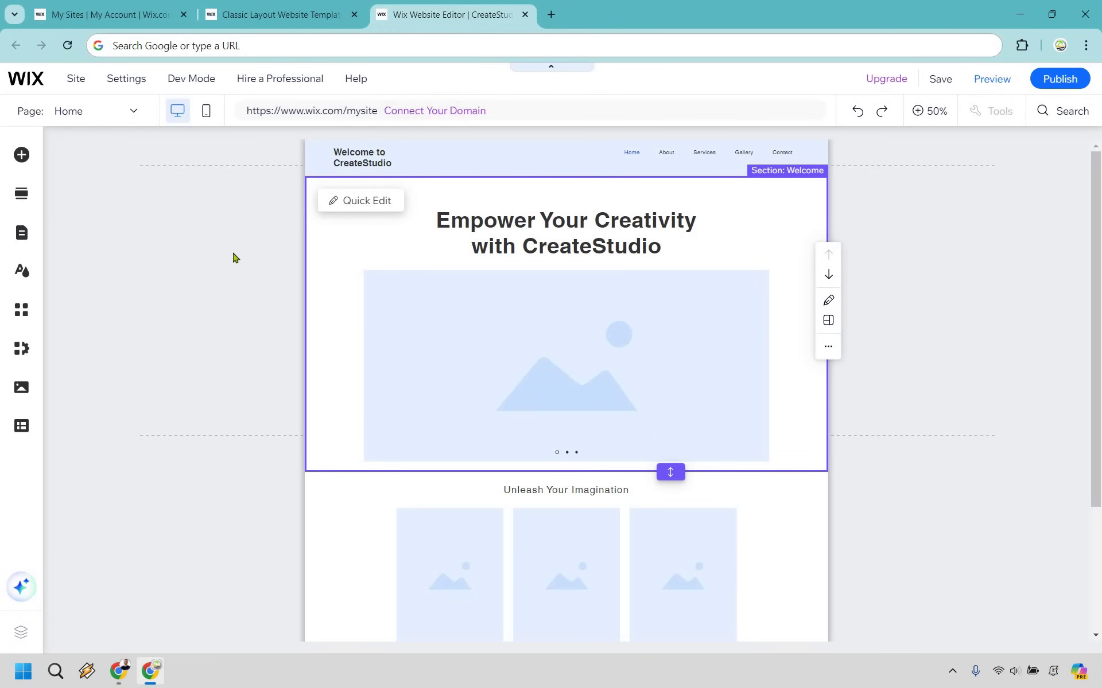
scroll(233, 253, down, 3)
scroll(335, 180, up, 3)
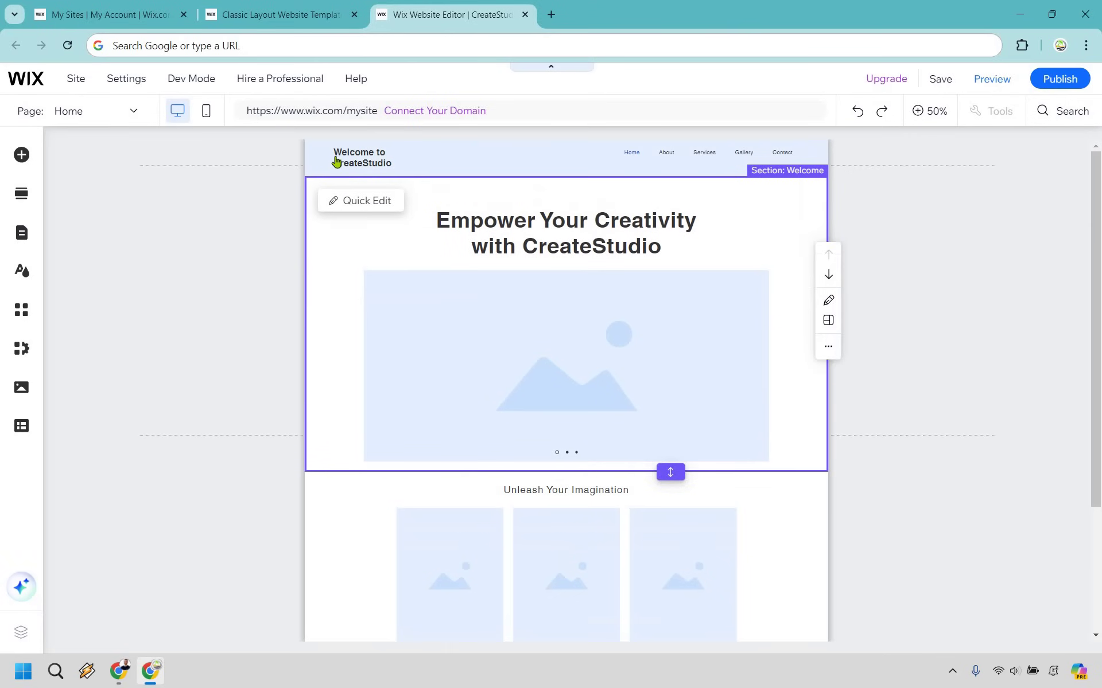
- Set the Home page layout to No header & footer in its page settings
click(22, 236)
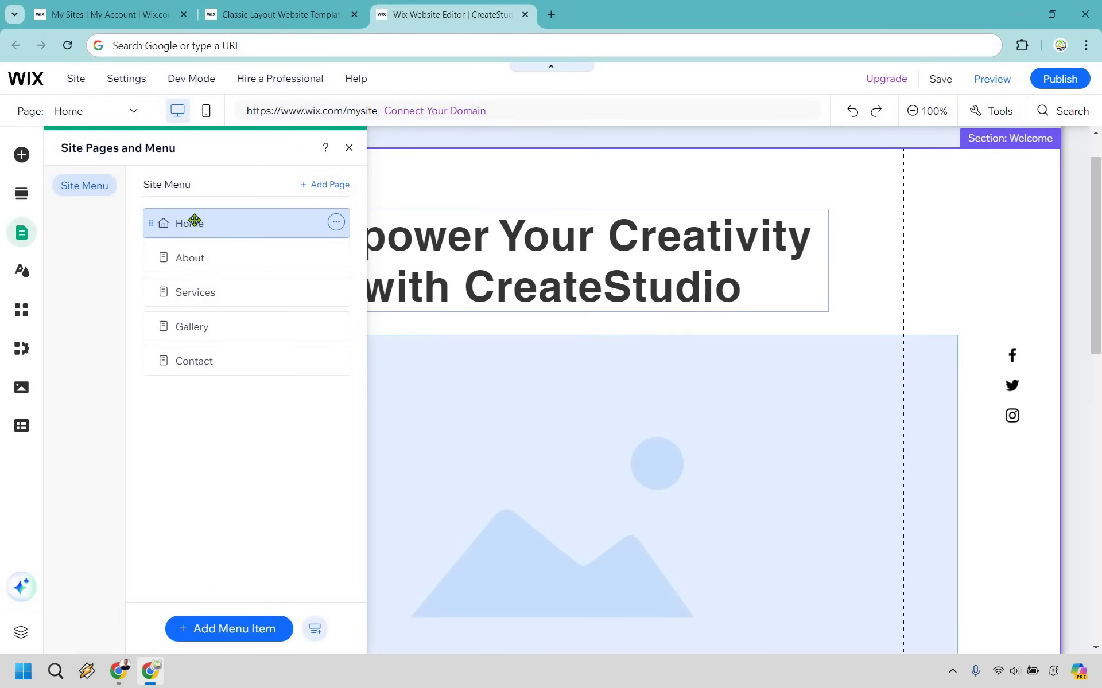
click(336, 223)
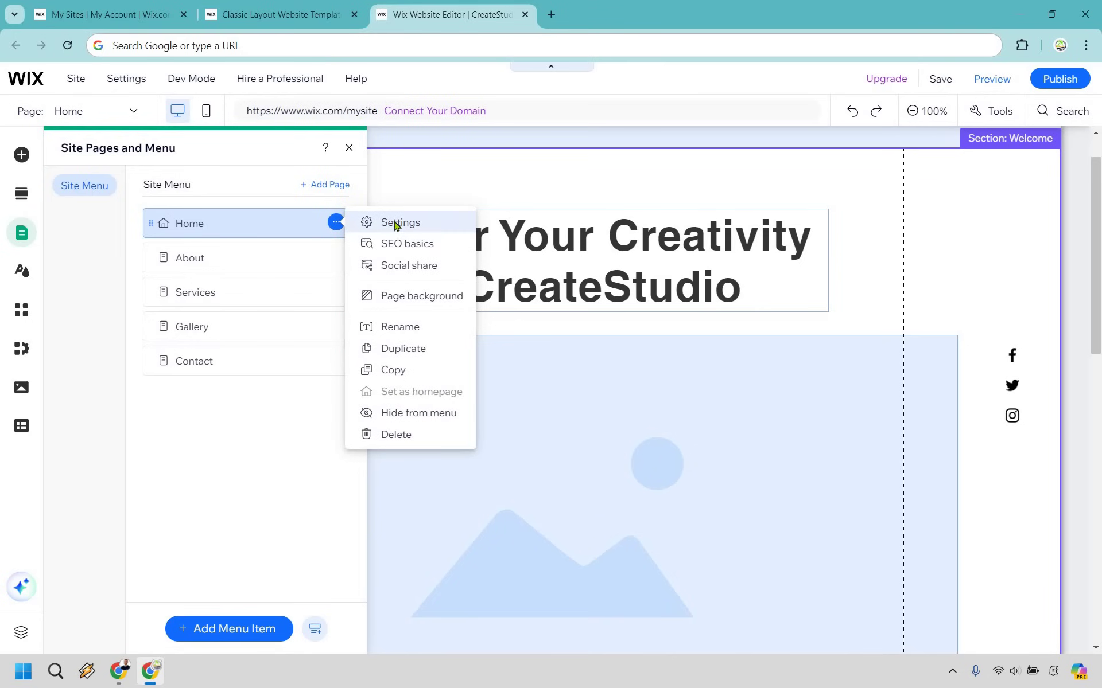
click(399, 223)
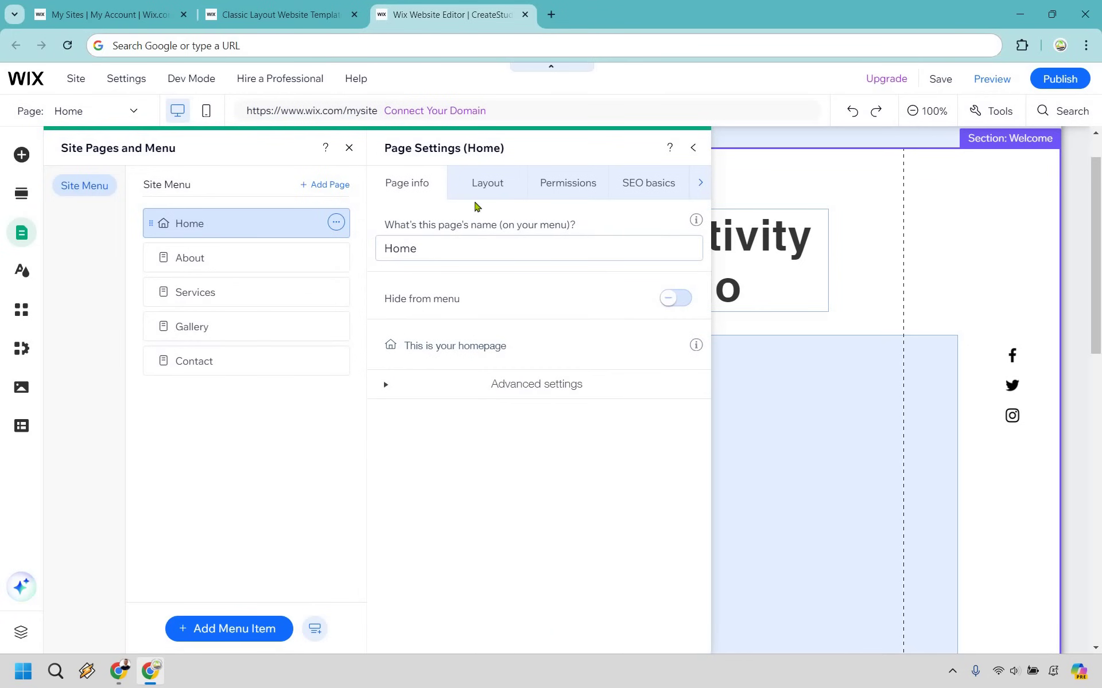
click(479, 185)
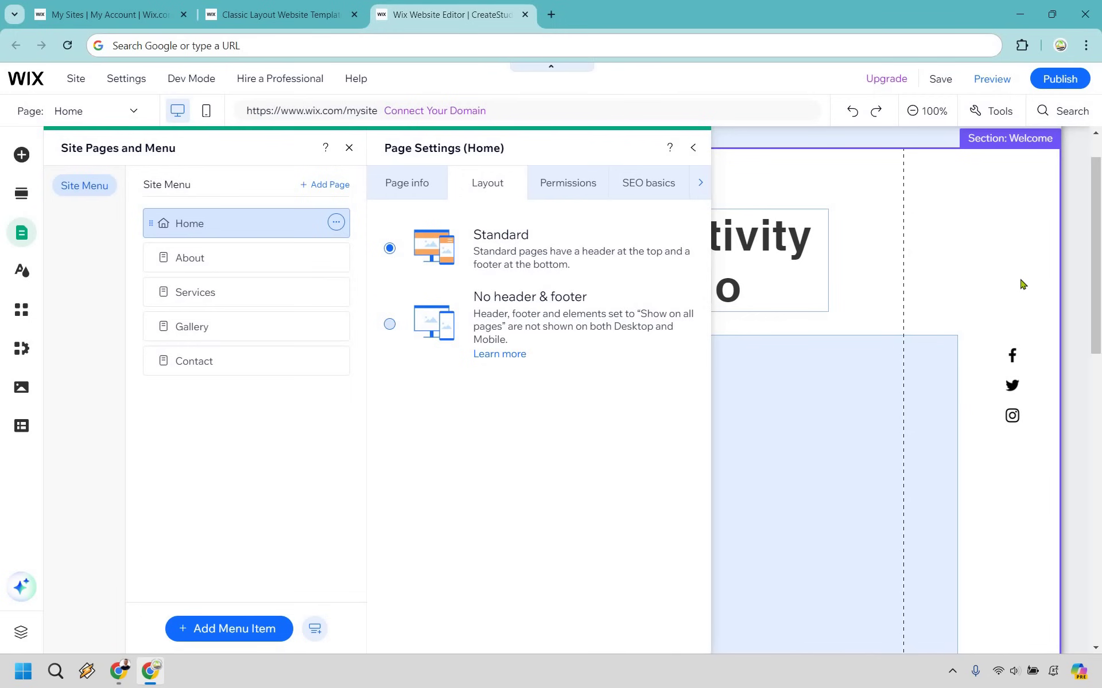
scroll(884, 182, up, 1)
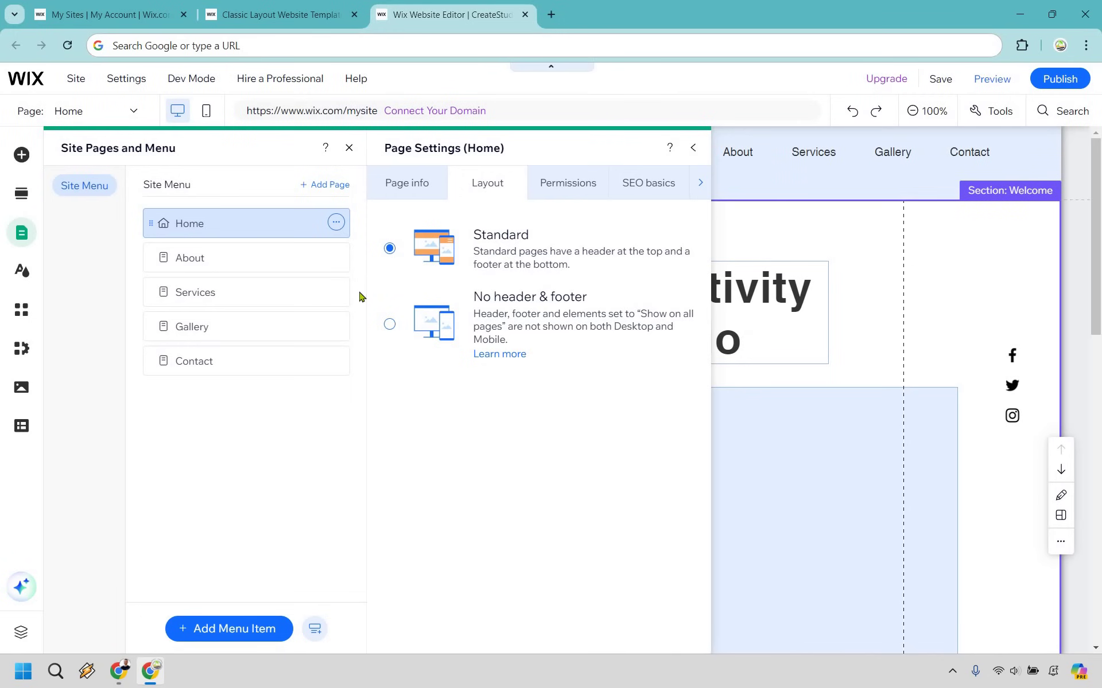
click(390, 325)
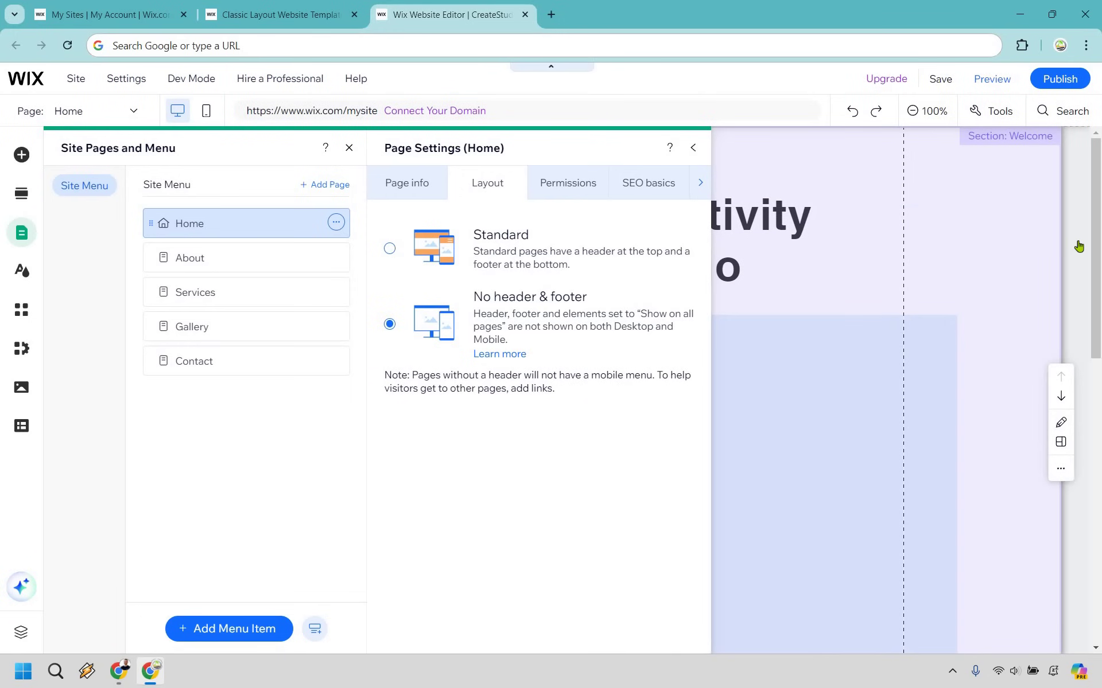
click(1018, 274)
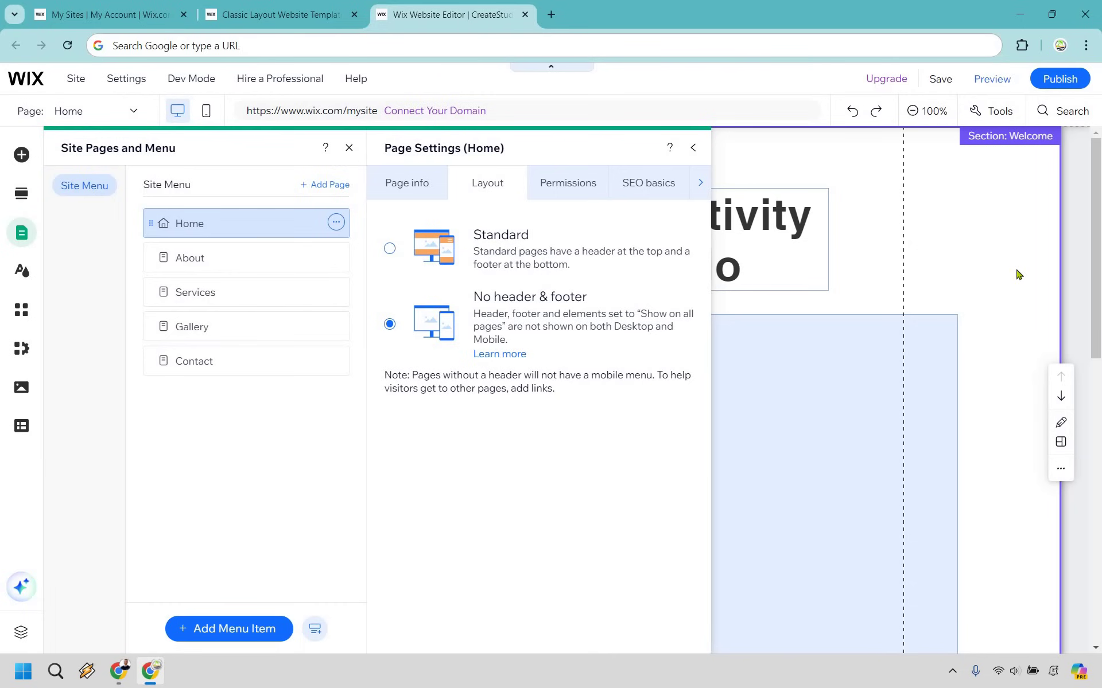
click(1002, 393)
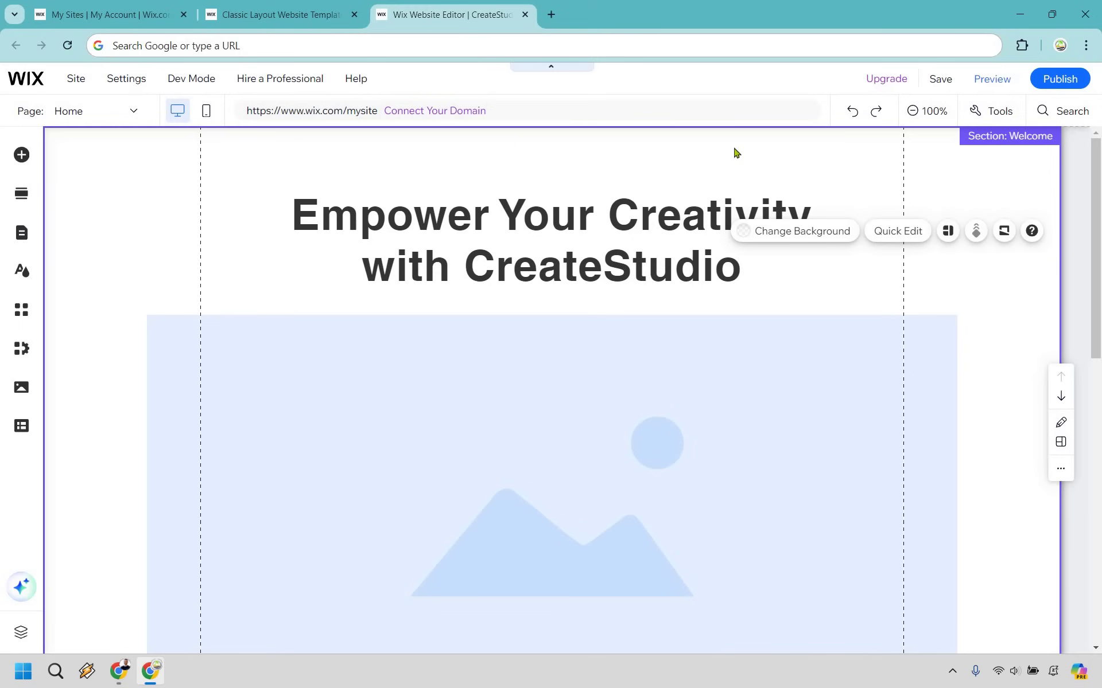
mouse_move(1018, 350)
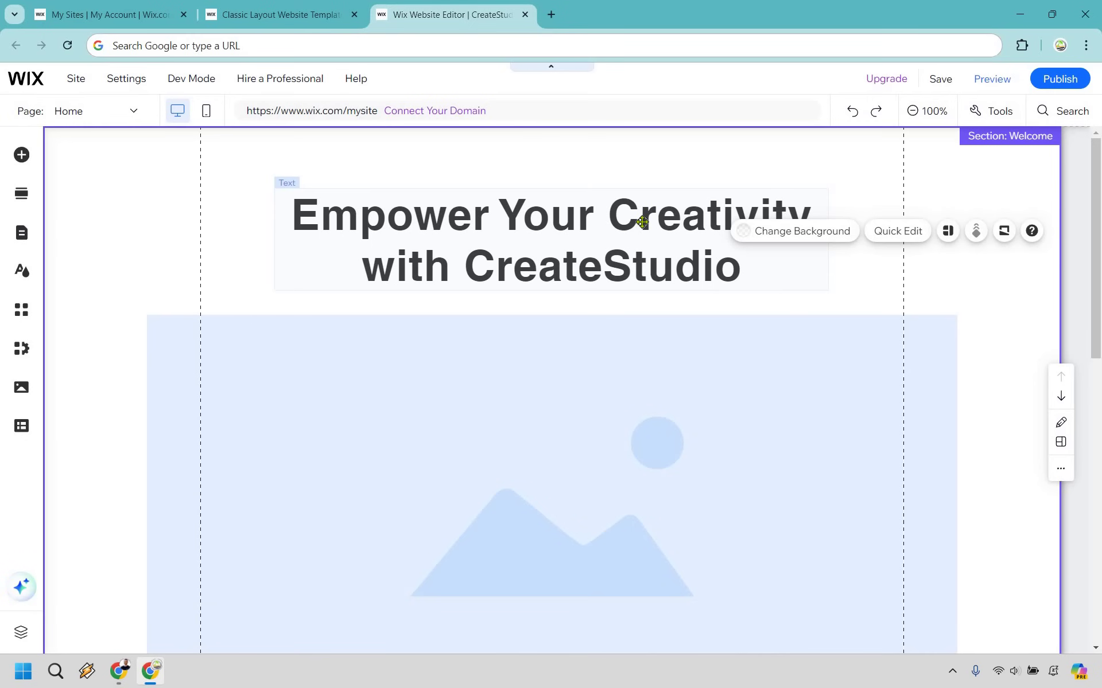
- Replace the headline text with the pasted title 'How To Create Pixar Videos'
click(600, 224)
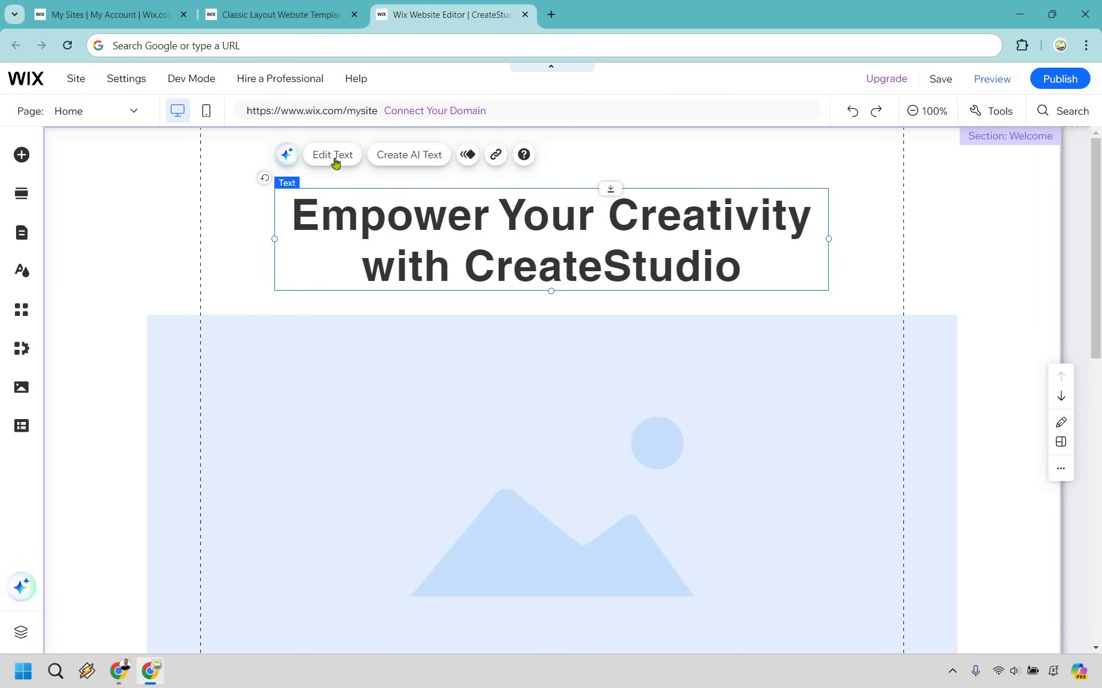
double_click(635, 245)
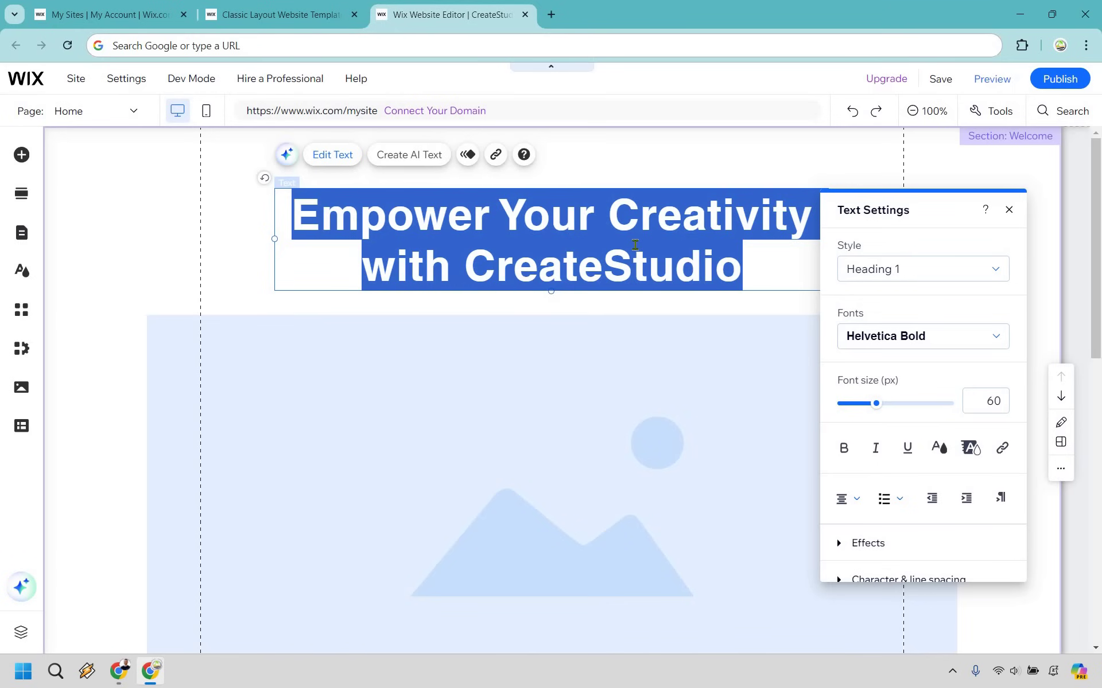
text(How To Create Pixar Videos)
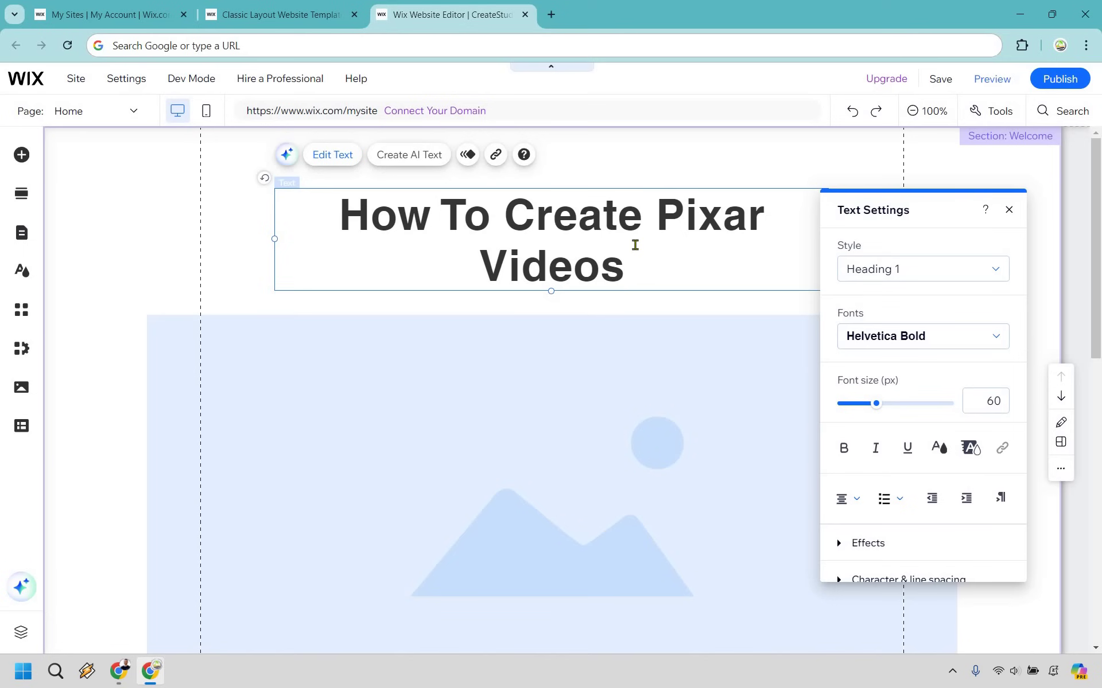
- Set the headline's font size to 55 and move it slightly higher
drag(635, 271, 336, 216)
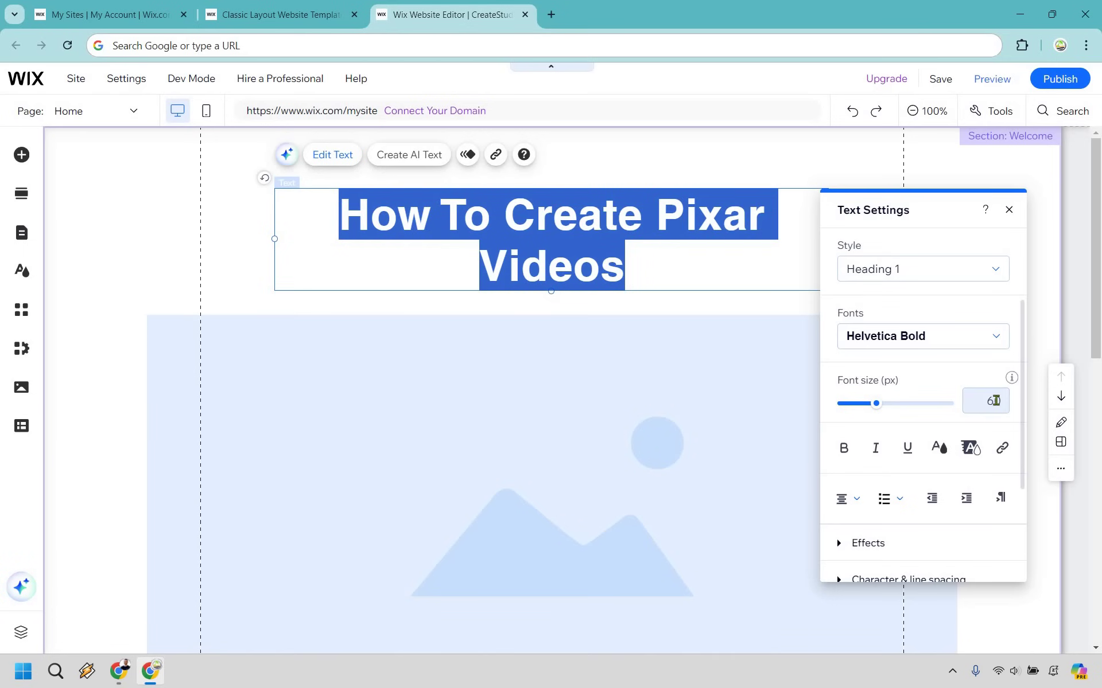
click(996, 403)
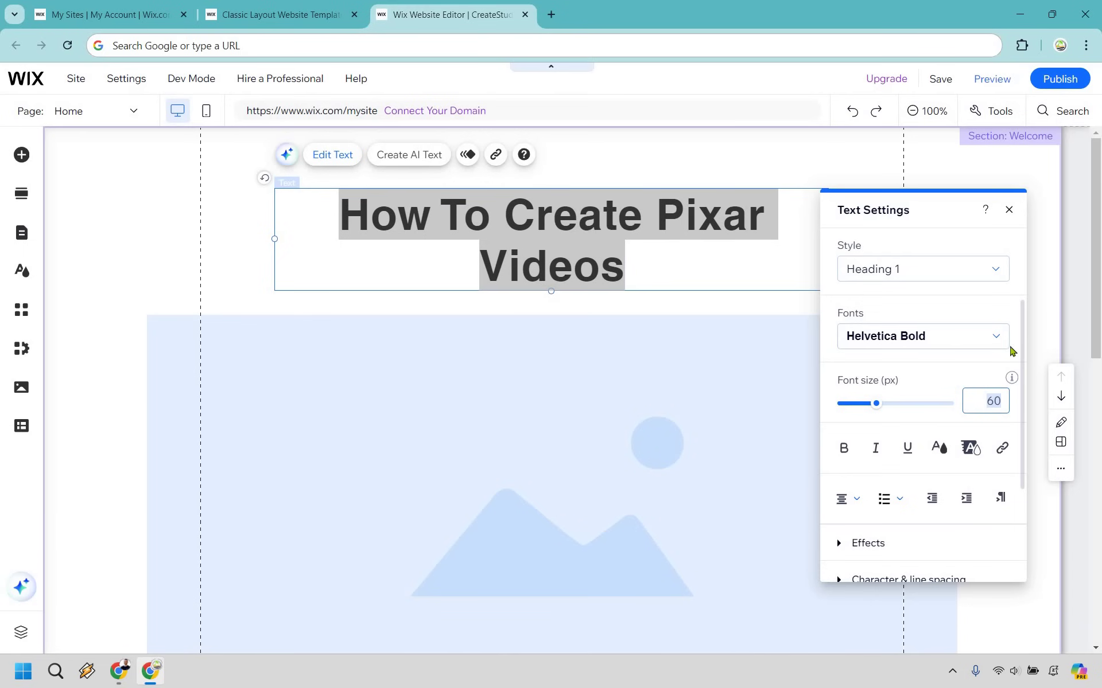
text(55)
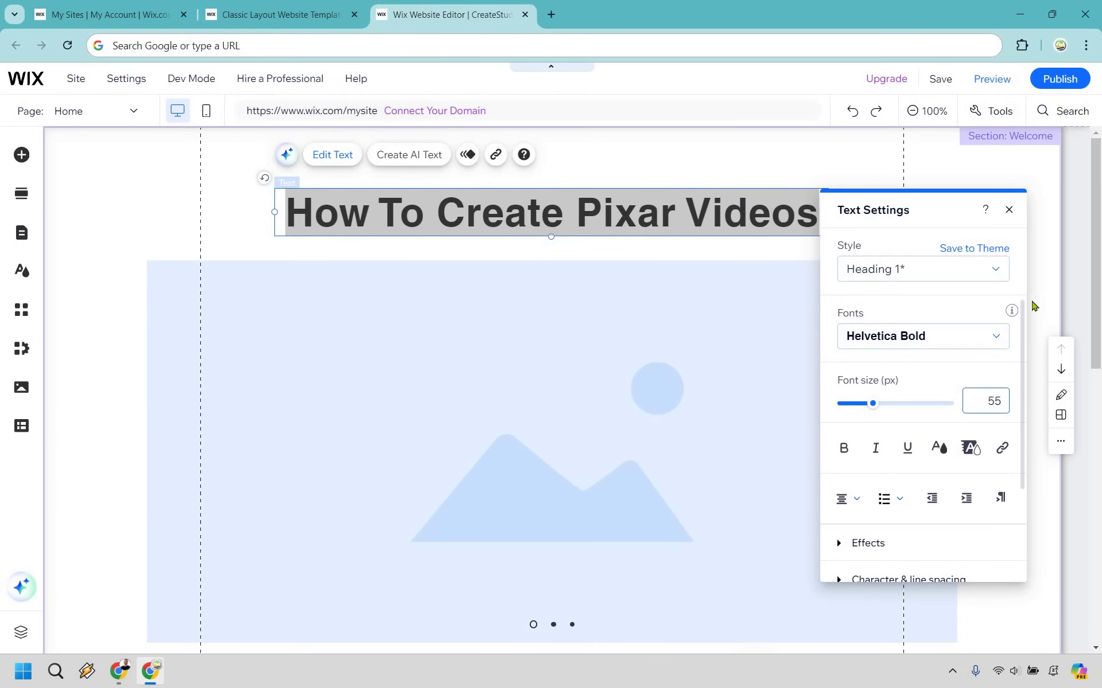
click(746, 247)
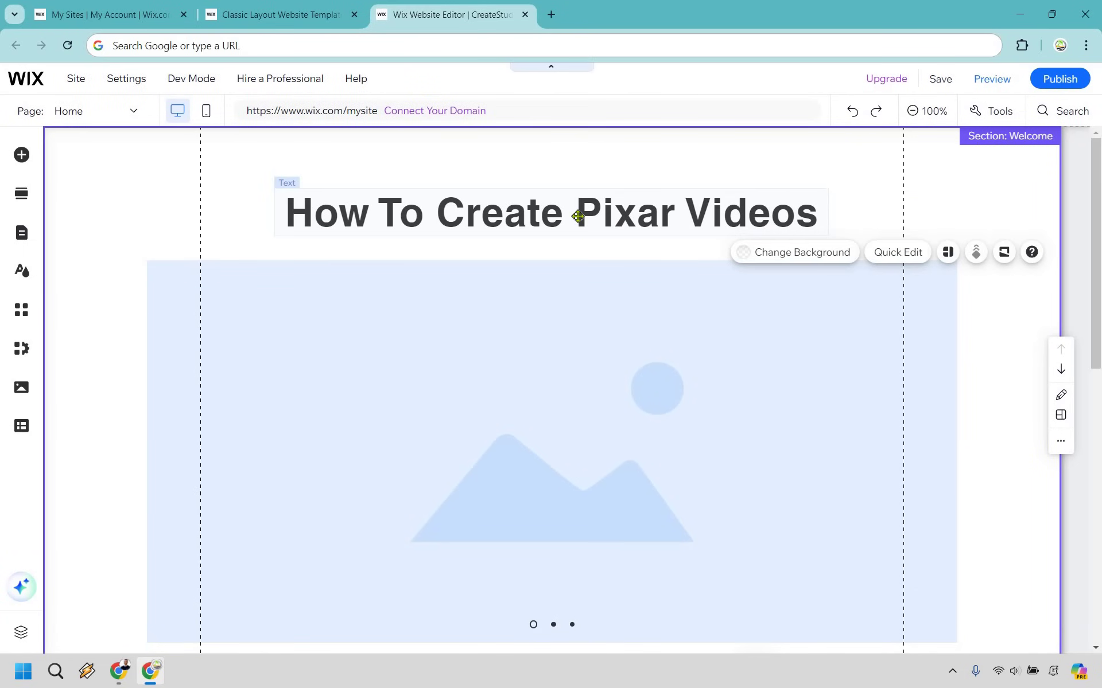
click(578, 216)
drag(576, 213, 573, 192)
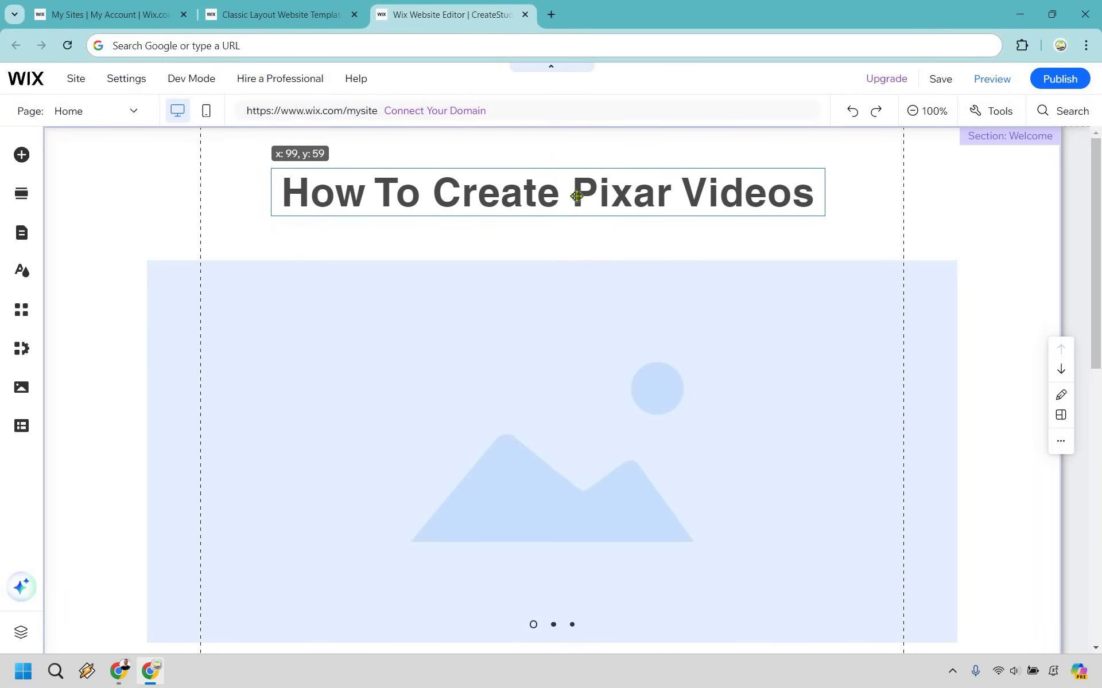
- Delete the placeholder image slideshow from the Welcome section and dismiss the undo notice
click(669, 343)
scroll(667, 346, down, 1)
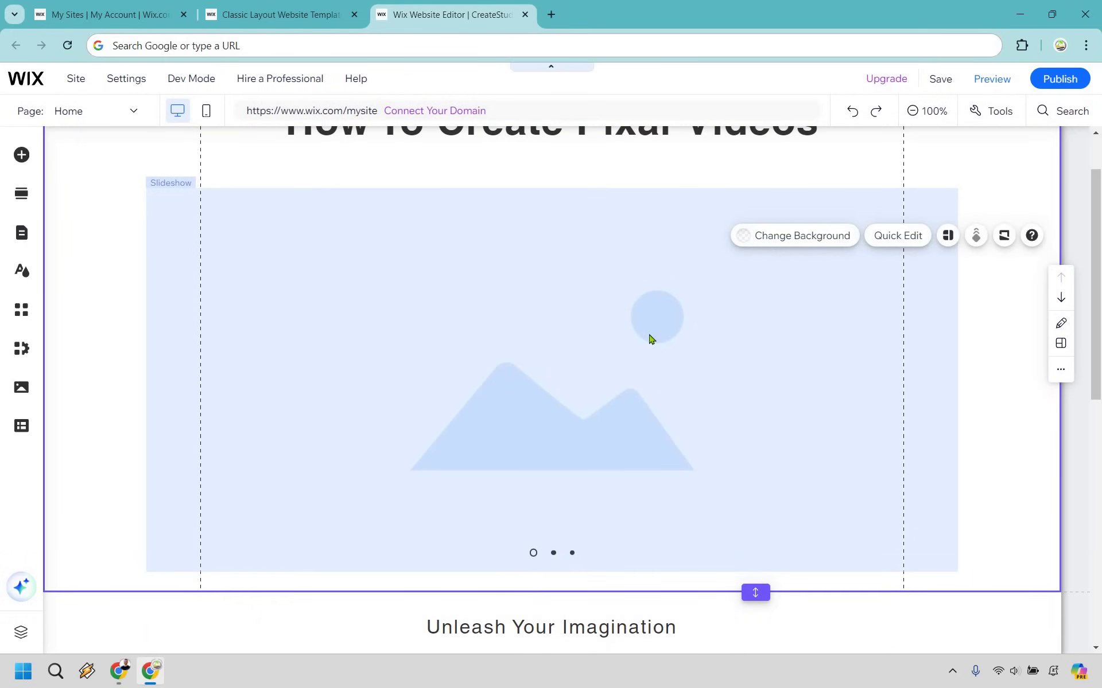
scroll(640, 325, up, 1)
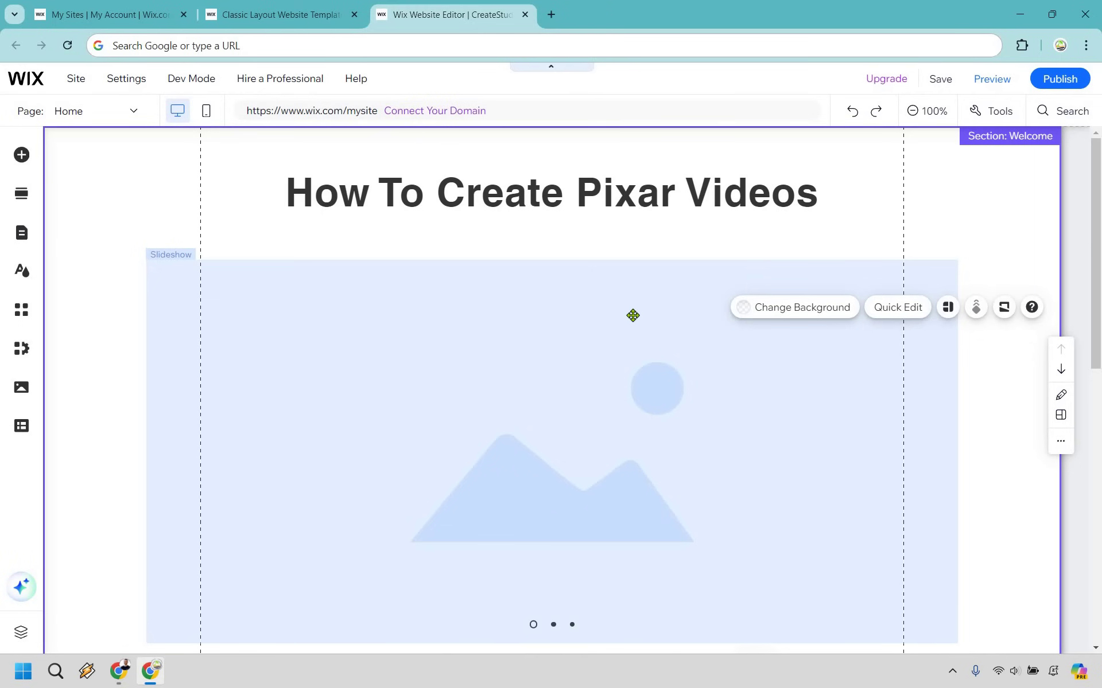
click(633, 315)
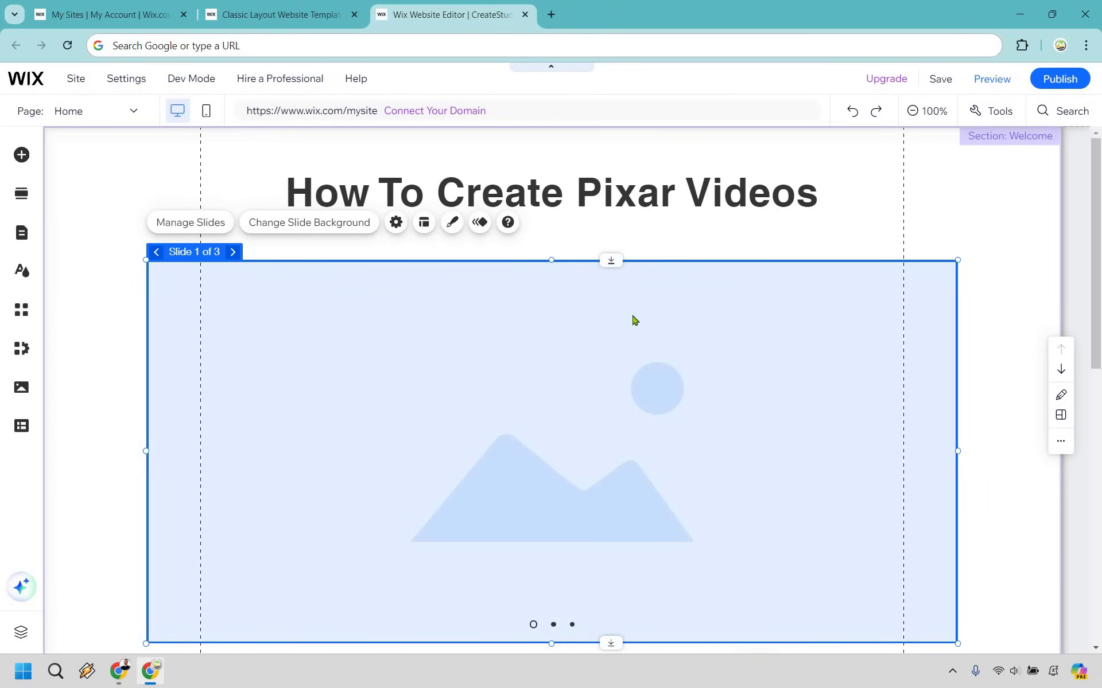
key(Delete)
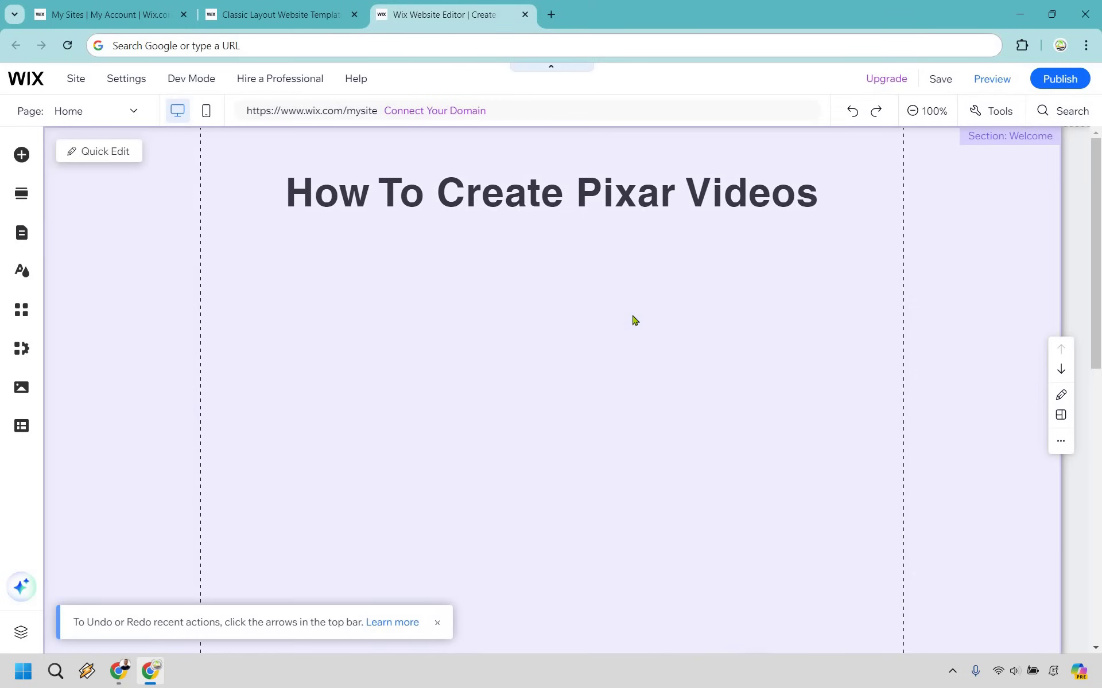
click(440, 624)
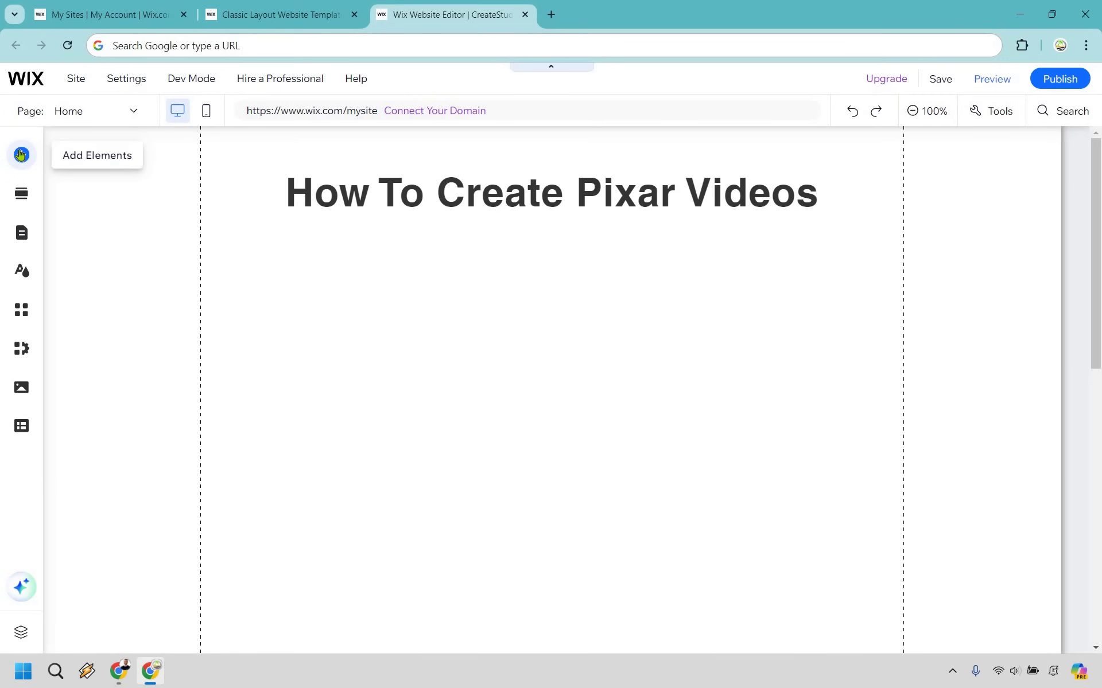
- Add a YouTube video player from Video & Music onto the page
click(21, 155)
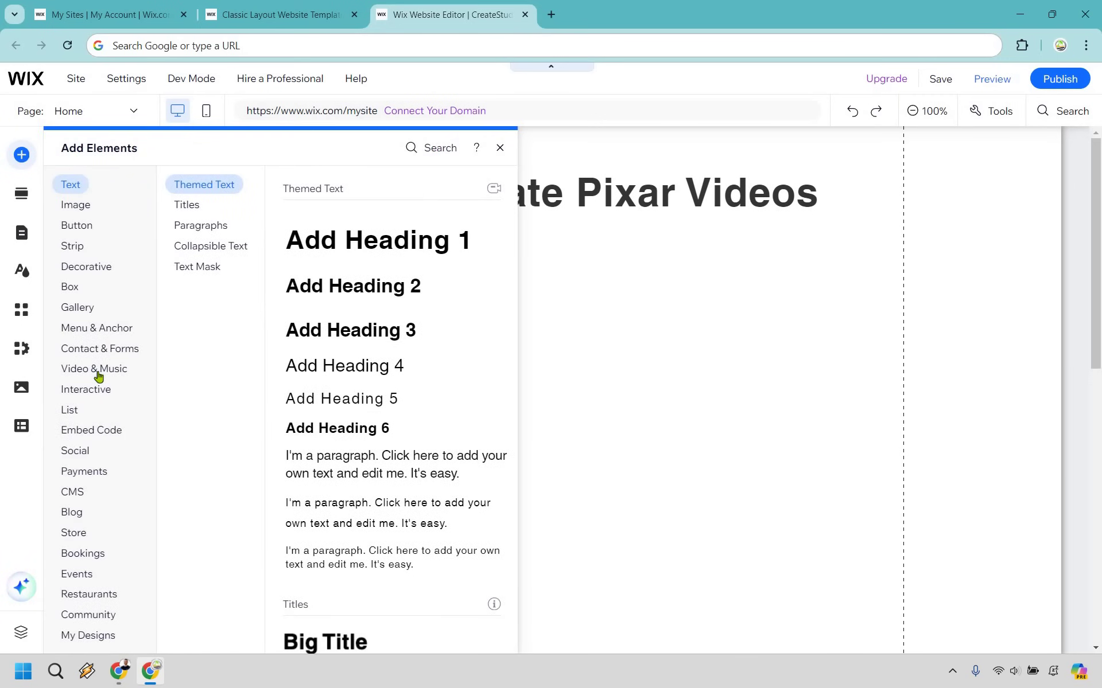
mouse_move(99, 376)
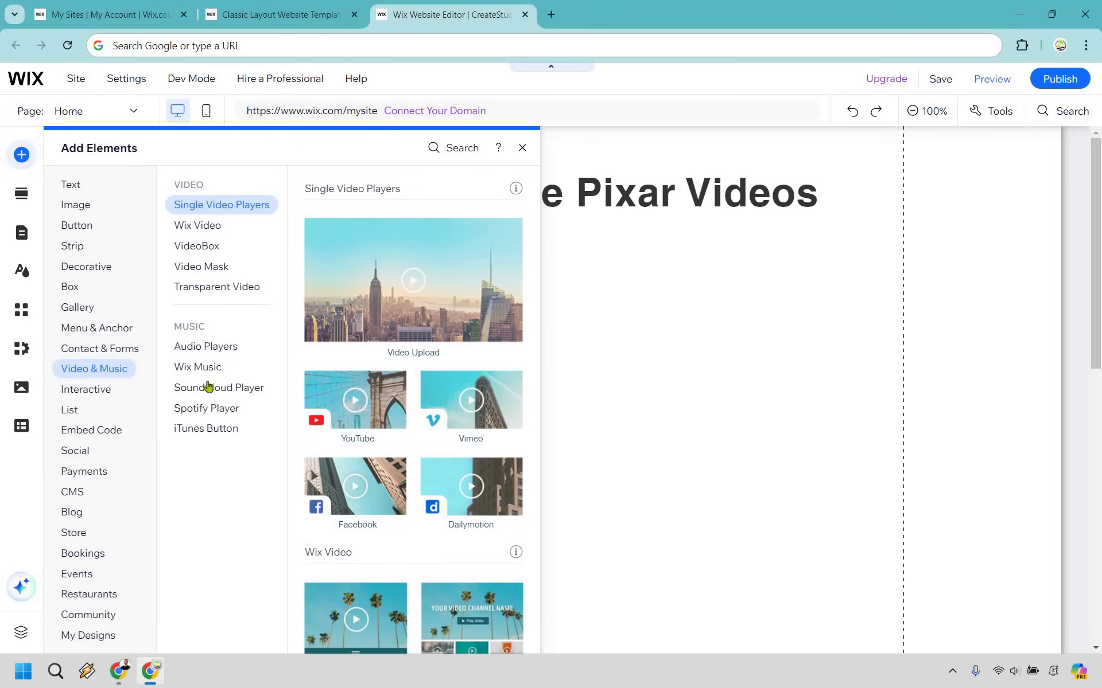
click(340, 399)
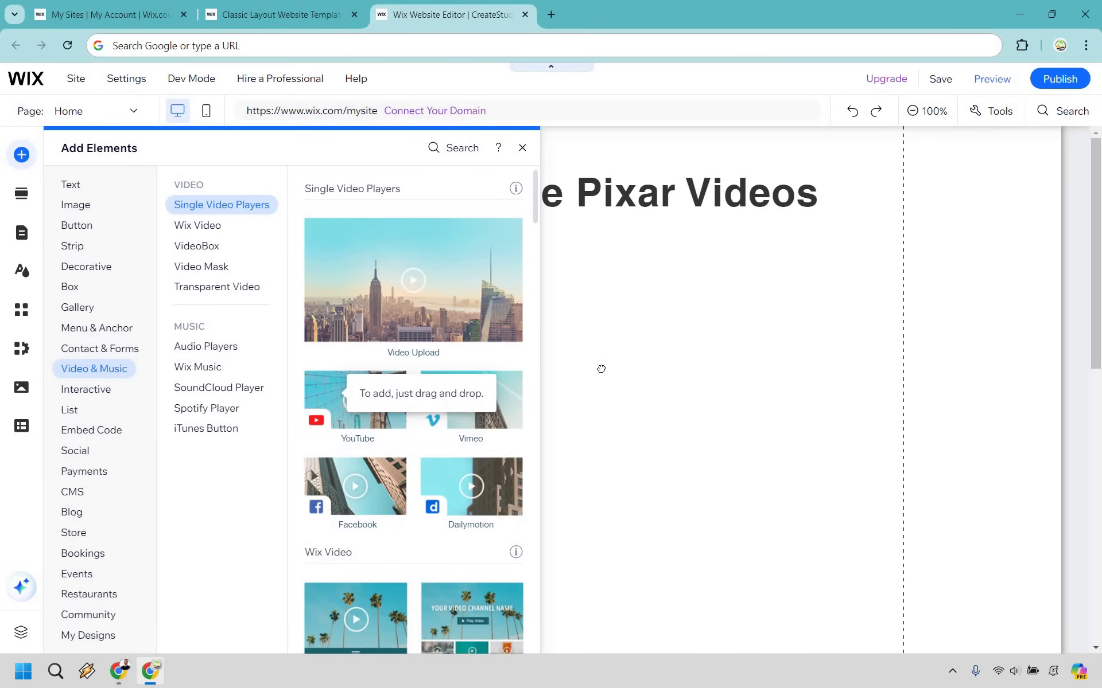
drag(601, 368, 592, 453)
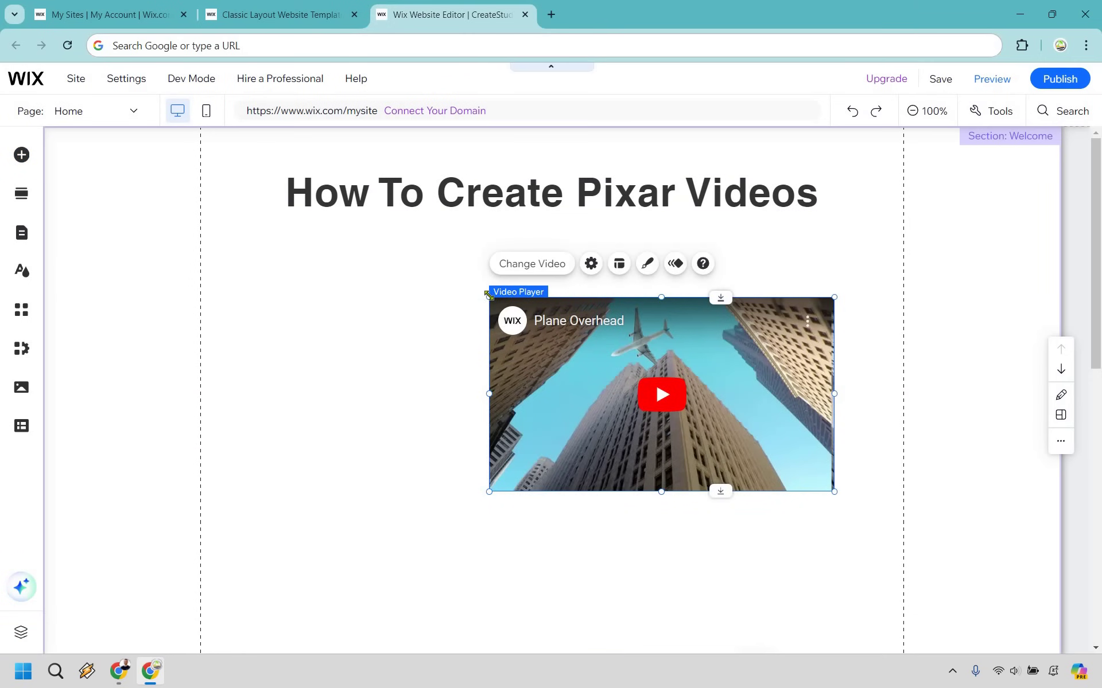
- Enlarge the video player and align it just below the slightly raised heading
drag(478, 293, 322, 202)
drag(659, 359, 642, 375)
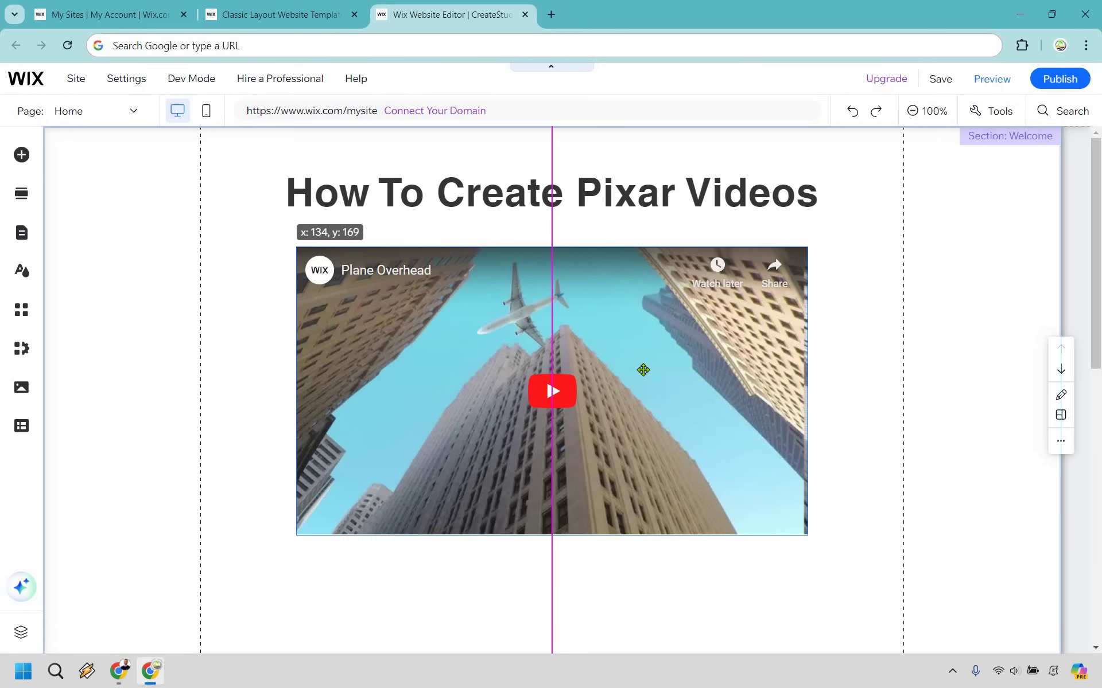
drag(648, 198, 645, 193)
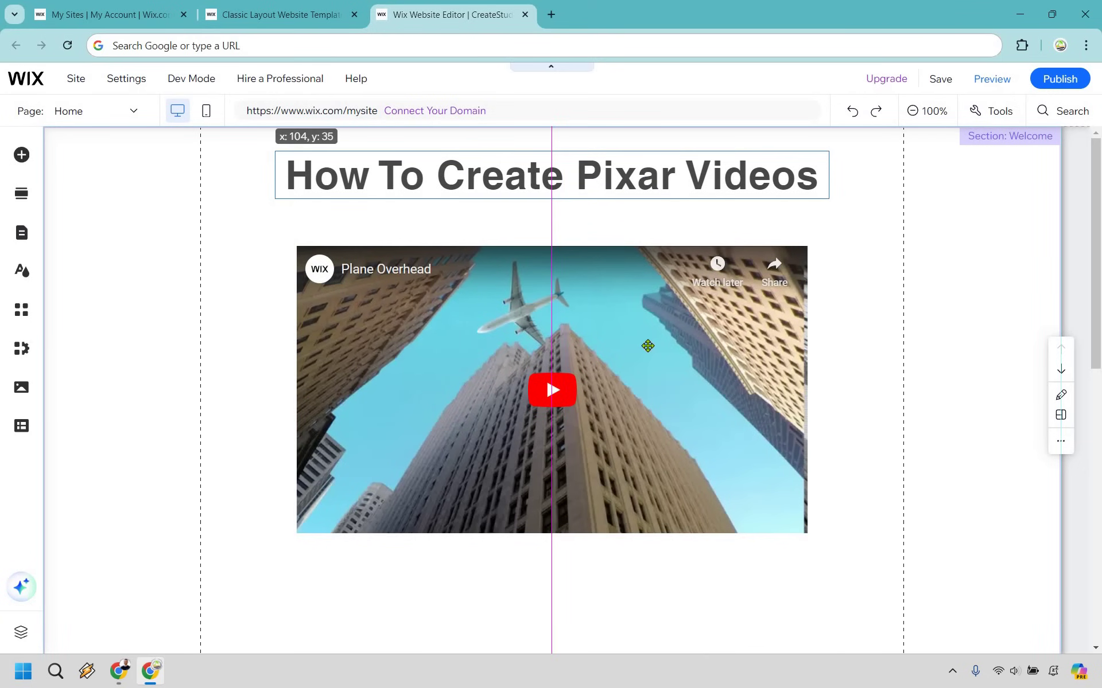
click(649, 329)
key(shift+Up)
key(shift+Up)
key(shift+Up)
key(shift+Up)
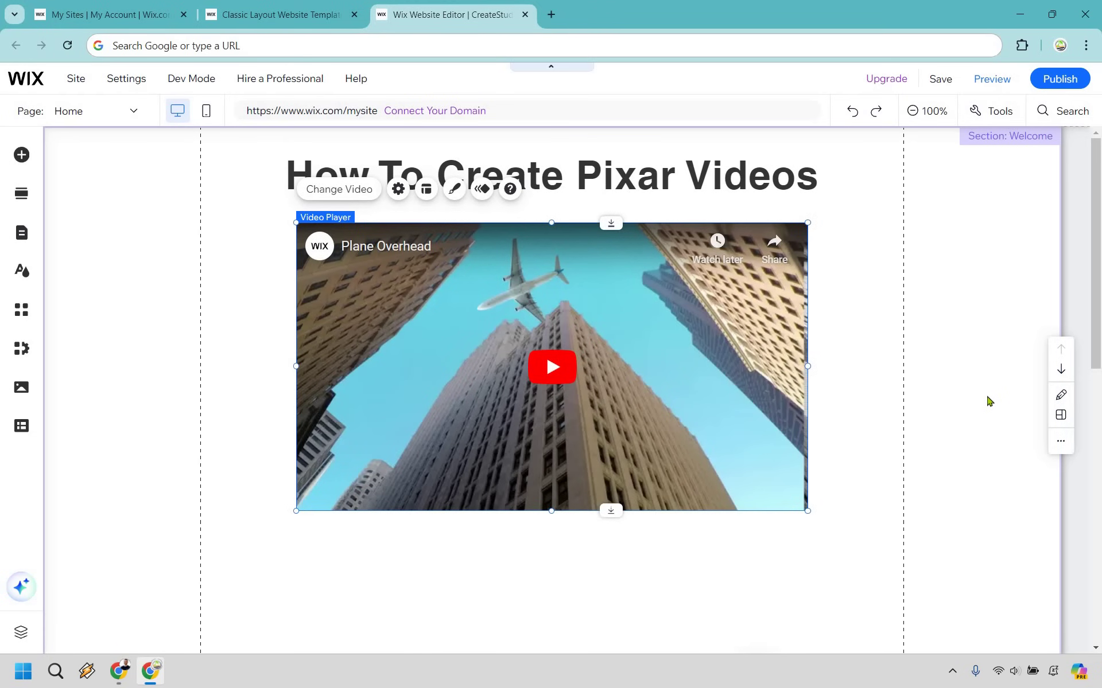
click(989, 401)
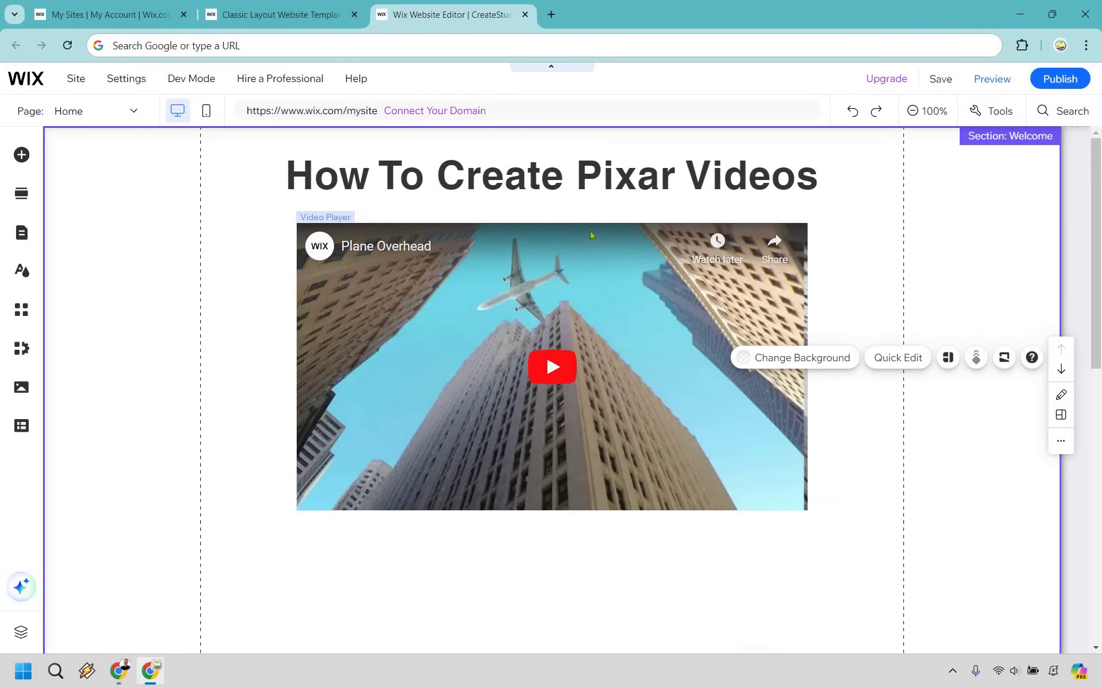
scroll(870, 430, down, 10)
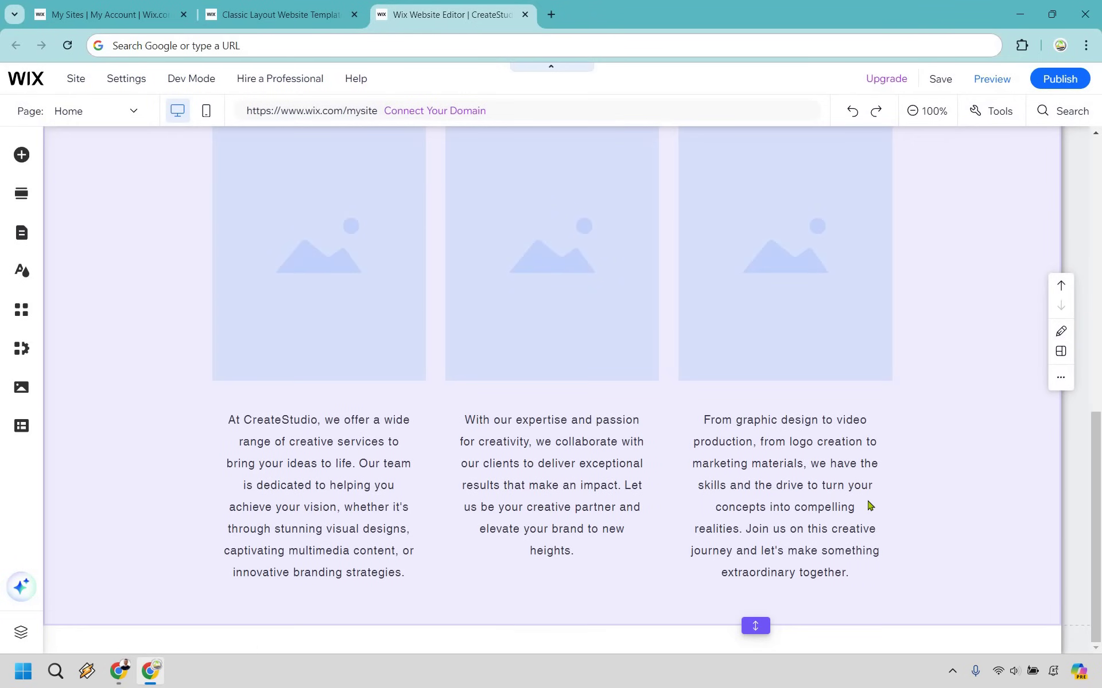
scroll(983, 263, up, 10)
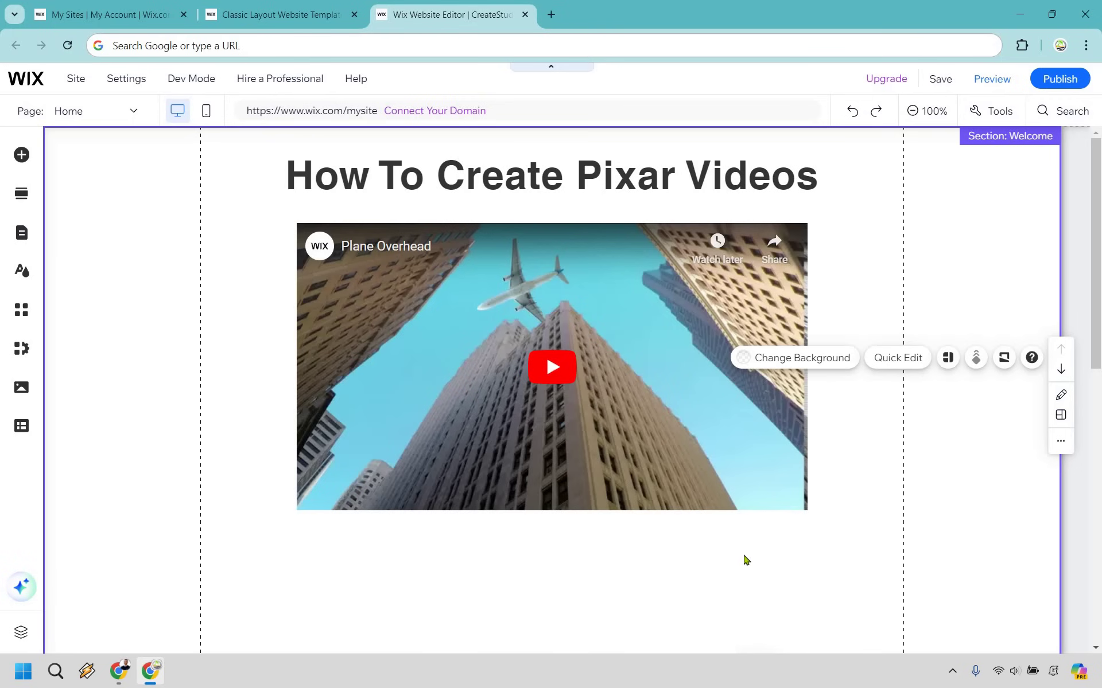
- Place a paragraph below the video reading 'Click here to purchase the CreateStudio lifetime deal'
click(23, 158)
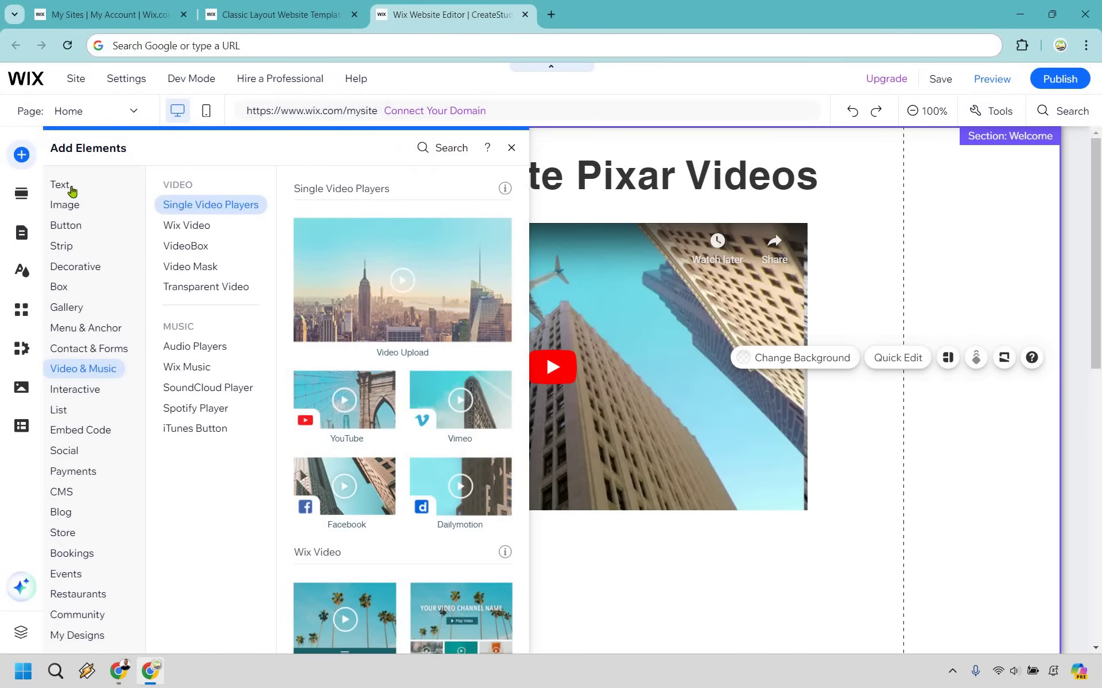
click(65, 184)
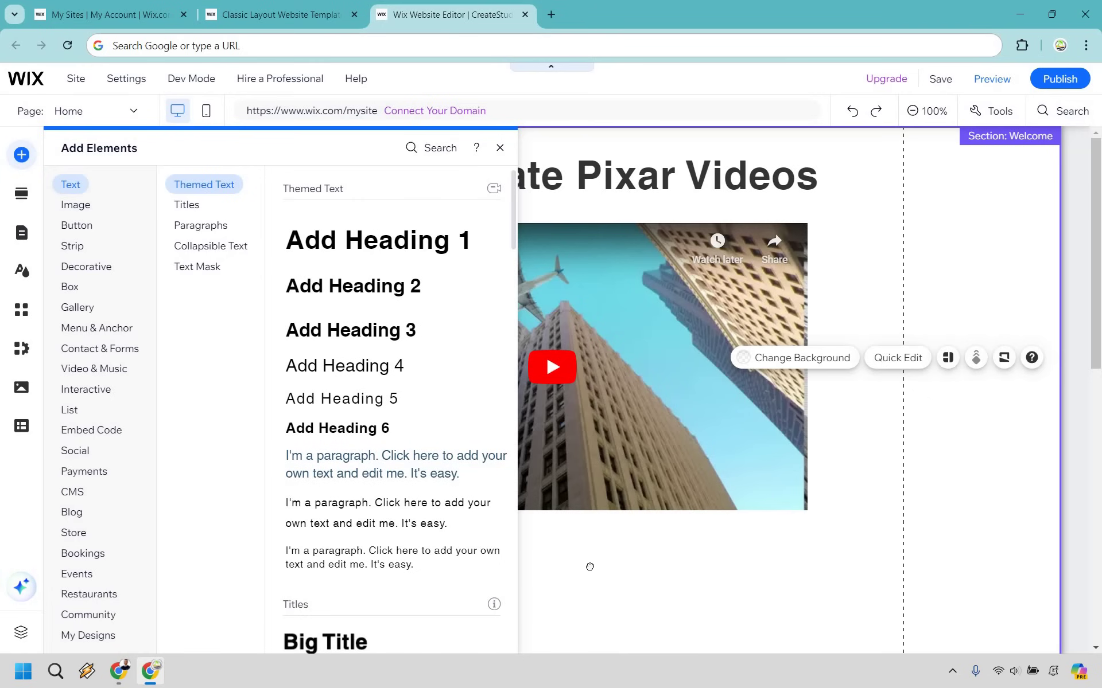
drag(595, 571, 666, 597)
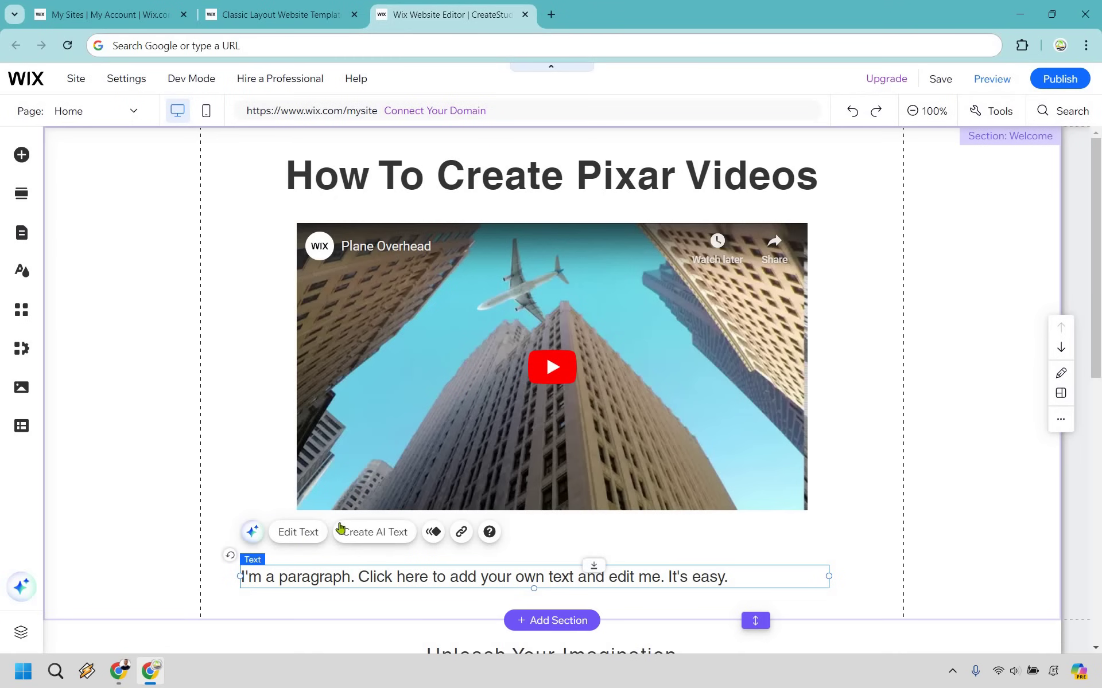
click(298, 531)
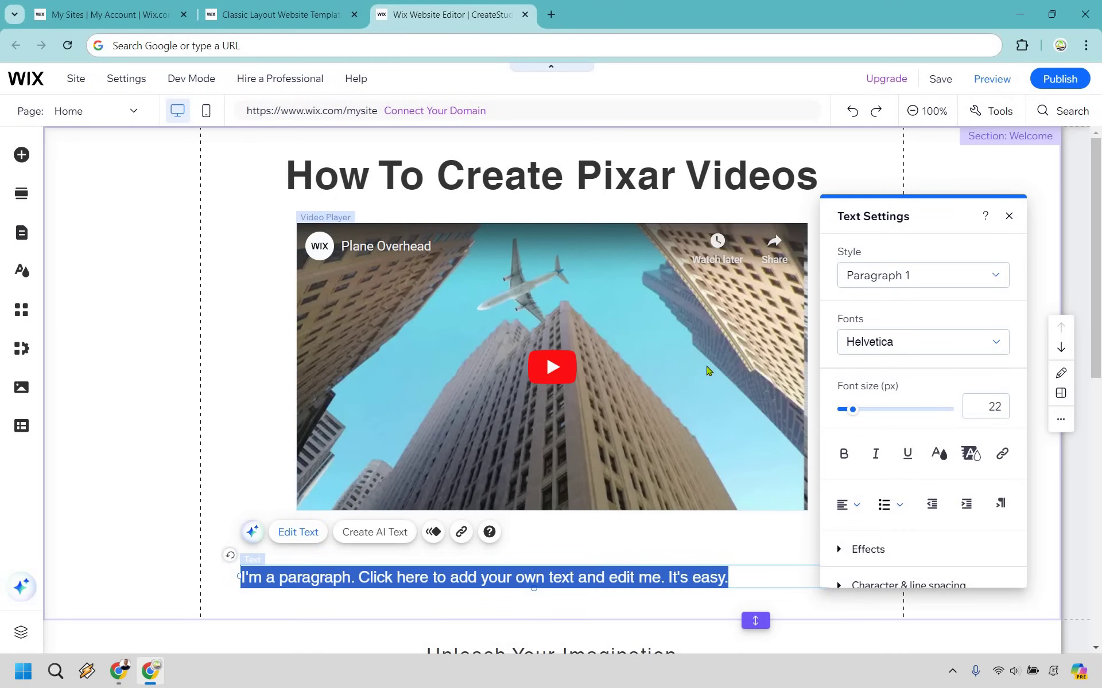
text(Click He)
key(BackSpace)
key(BackSpace)
text(here to purchase the CreateStudio lifetime deal.)
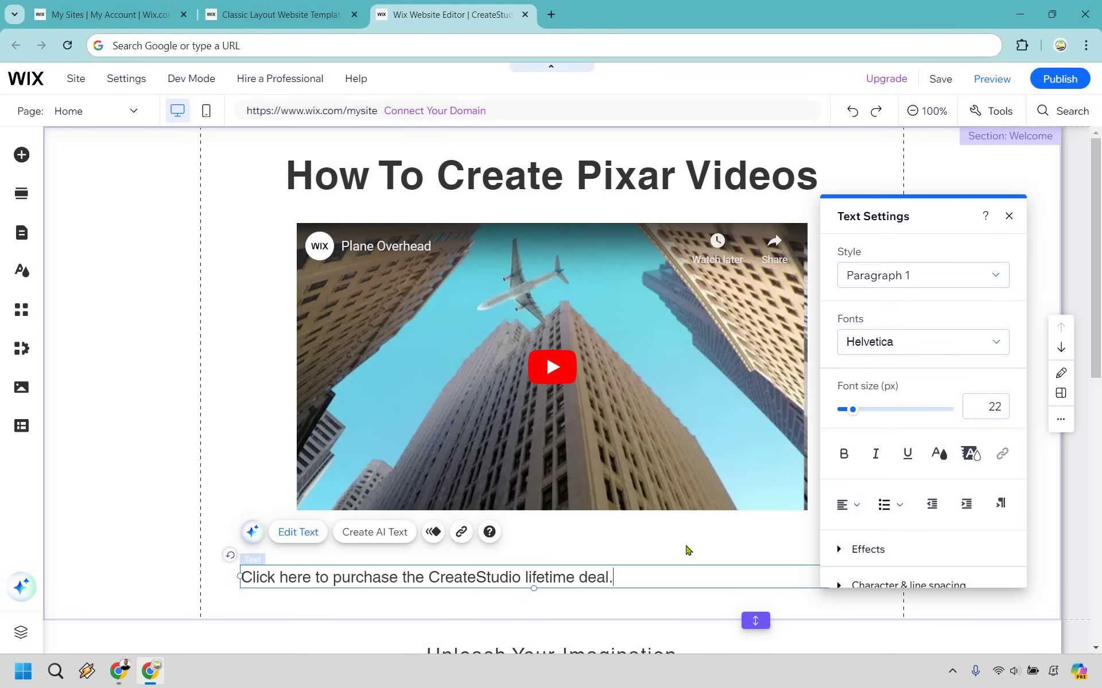
- Center-align the whole purchase line
key(ctrl+a)
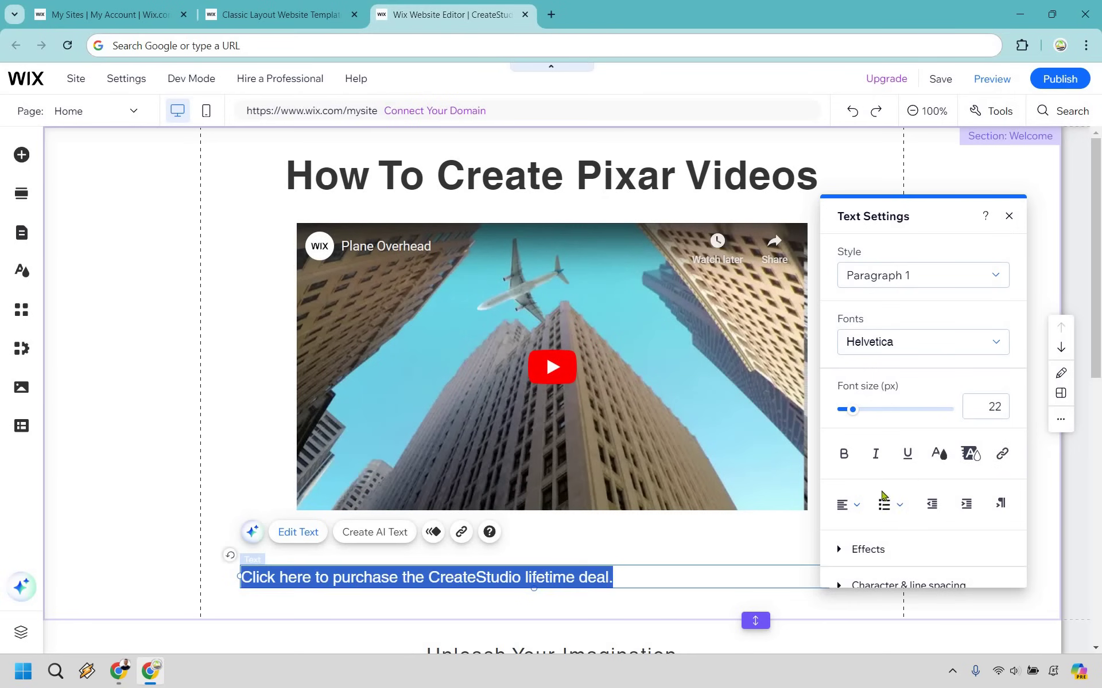
click(846, 505)
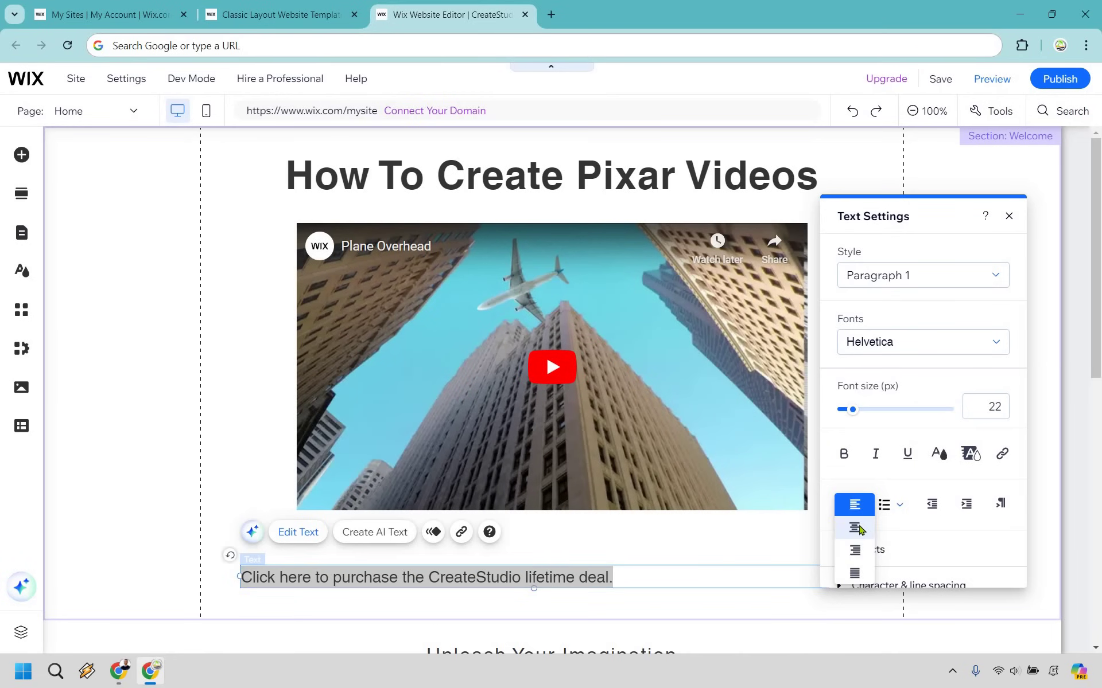
click(856, 528)
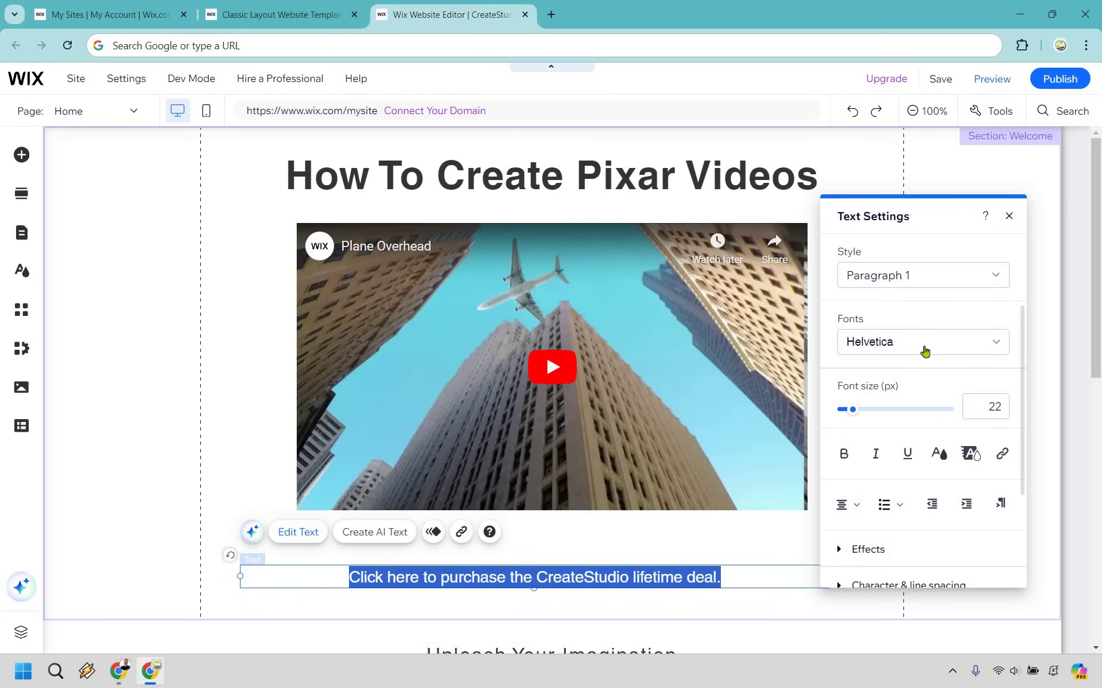
scroll(1001, 382, down, 2)
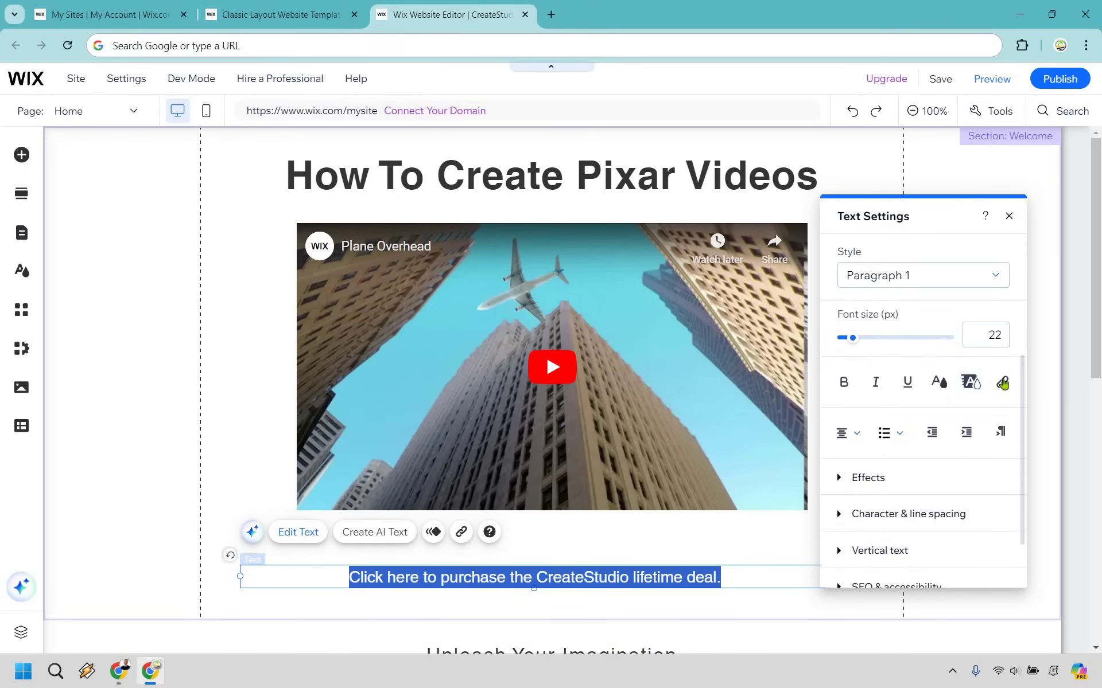
click(1002, 383)
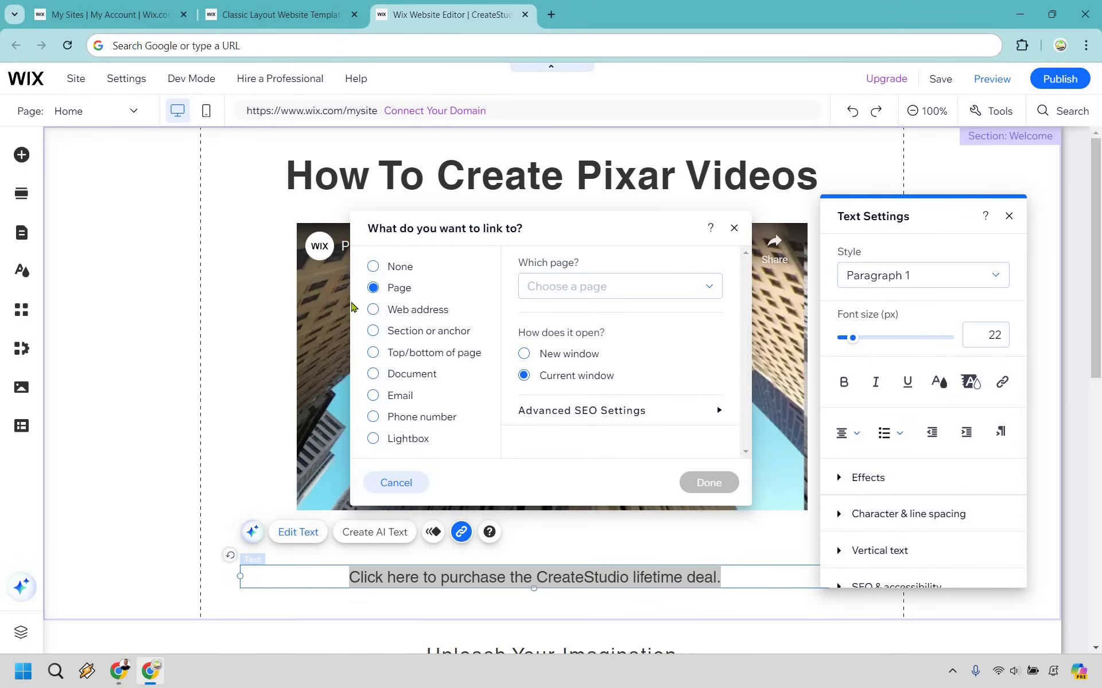
click(421, 313)
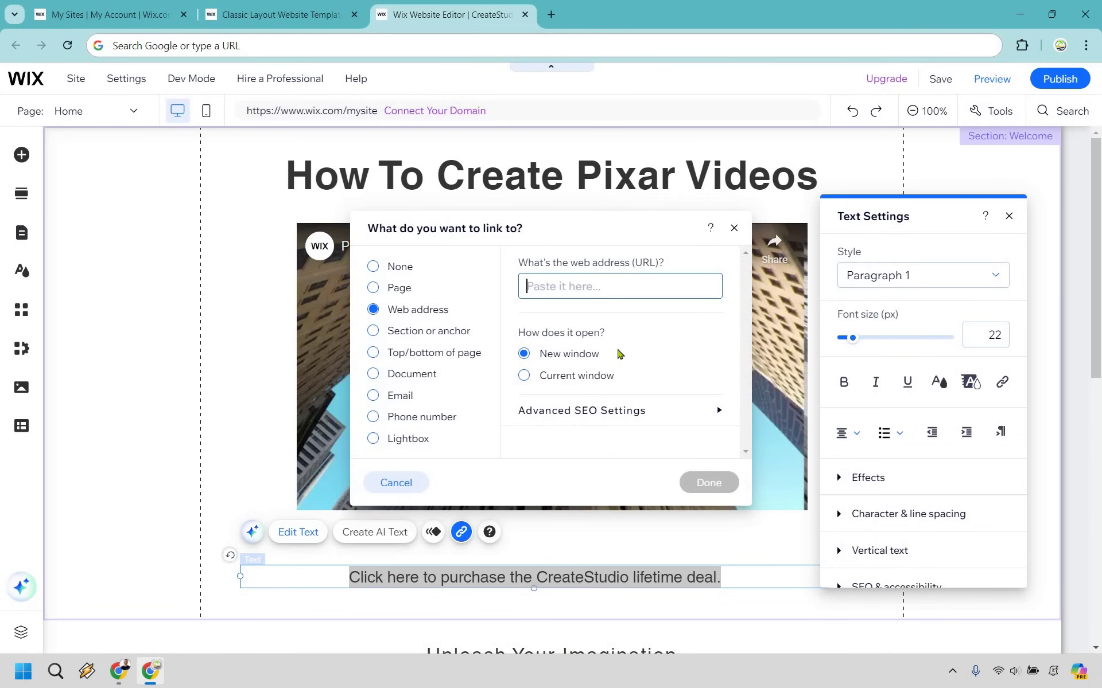
text(www.aol.com)
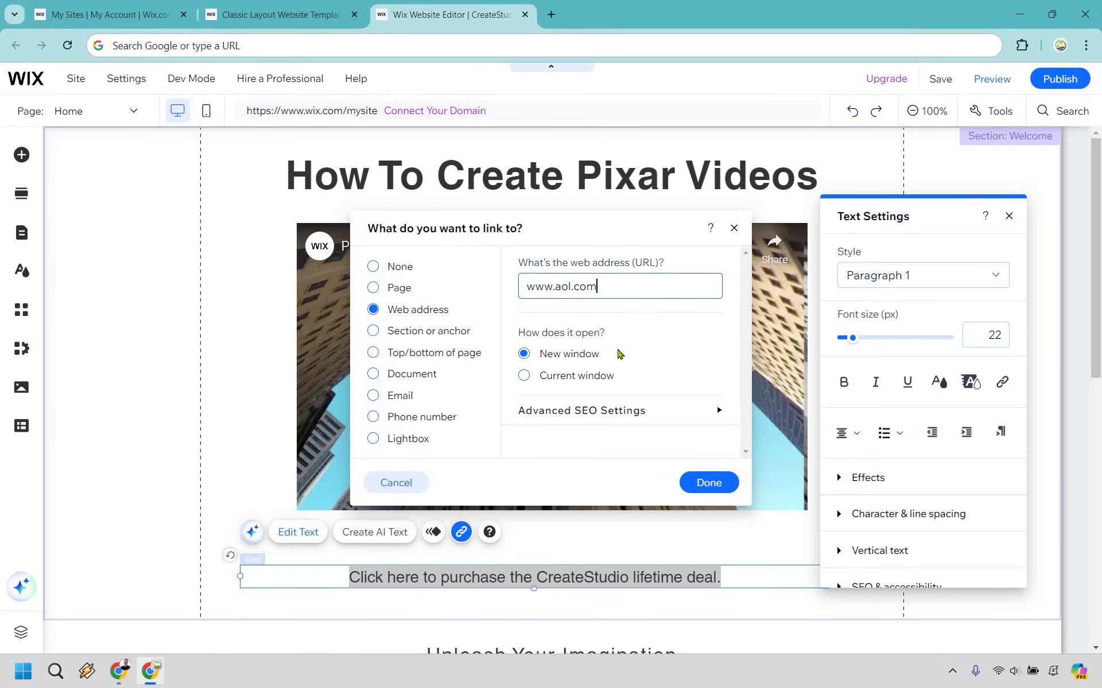
click(709, 482)
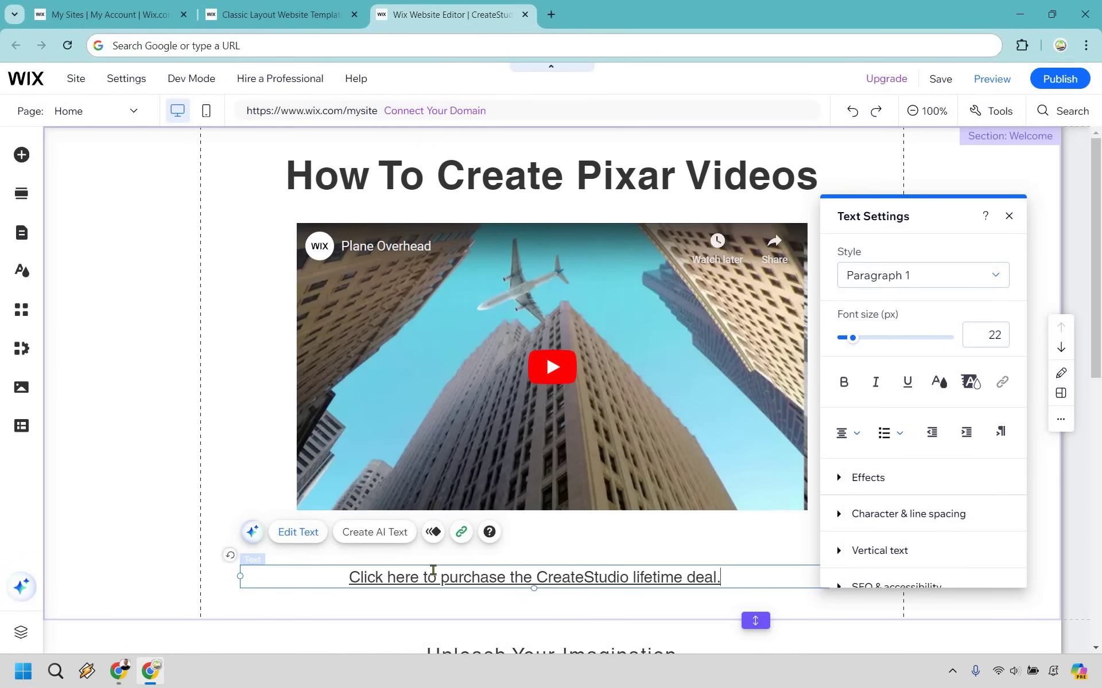
- Colour the whole purchase link sentence the theme blue, #0057E1
drag(721, 577, 347, 577)
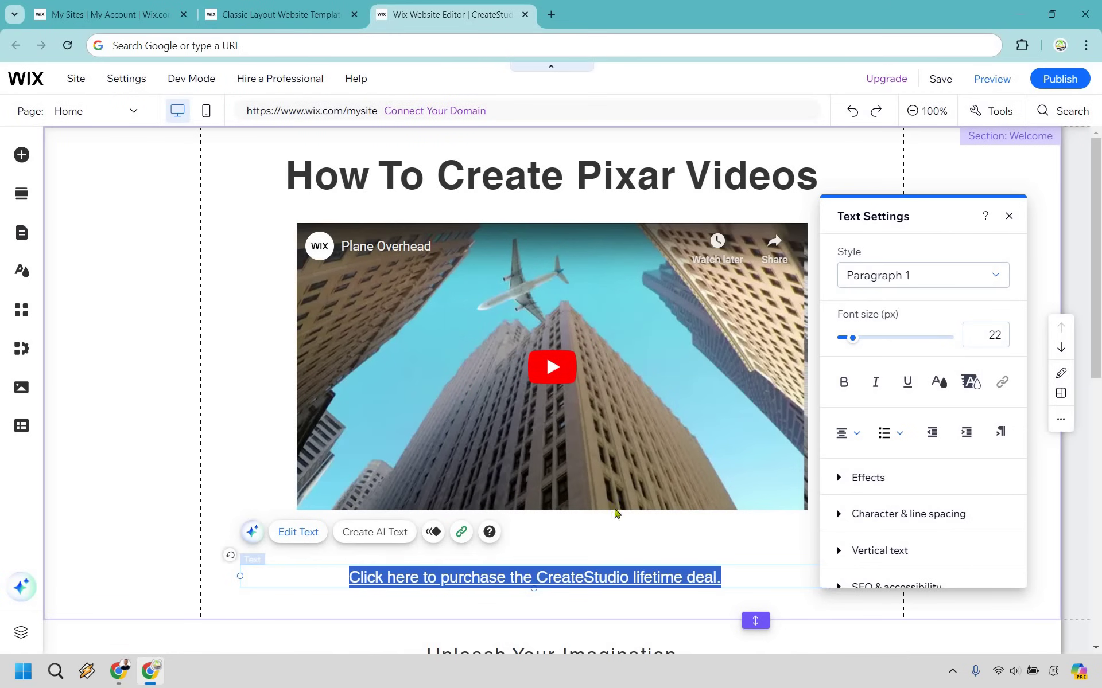
click(936, 383)
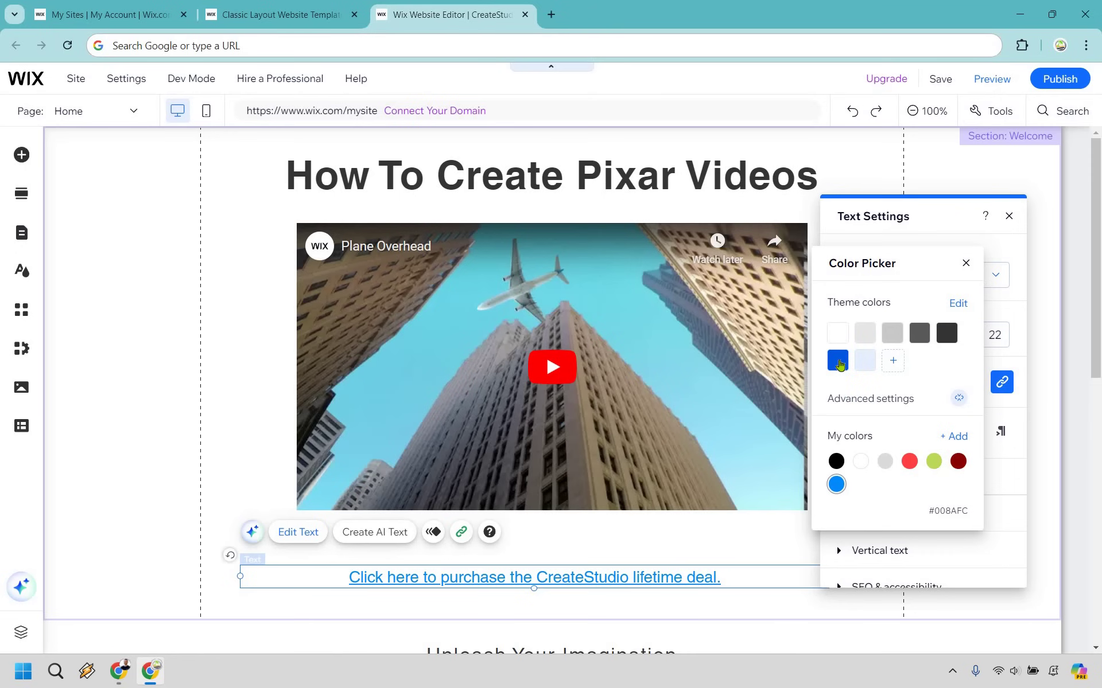
click(838, 361)
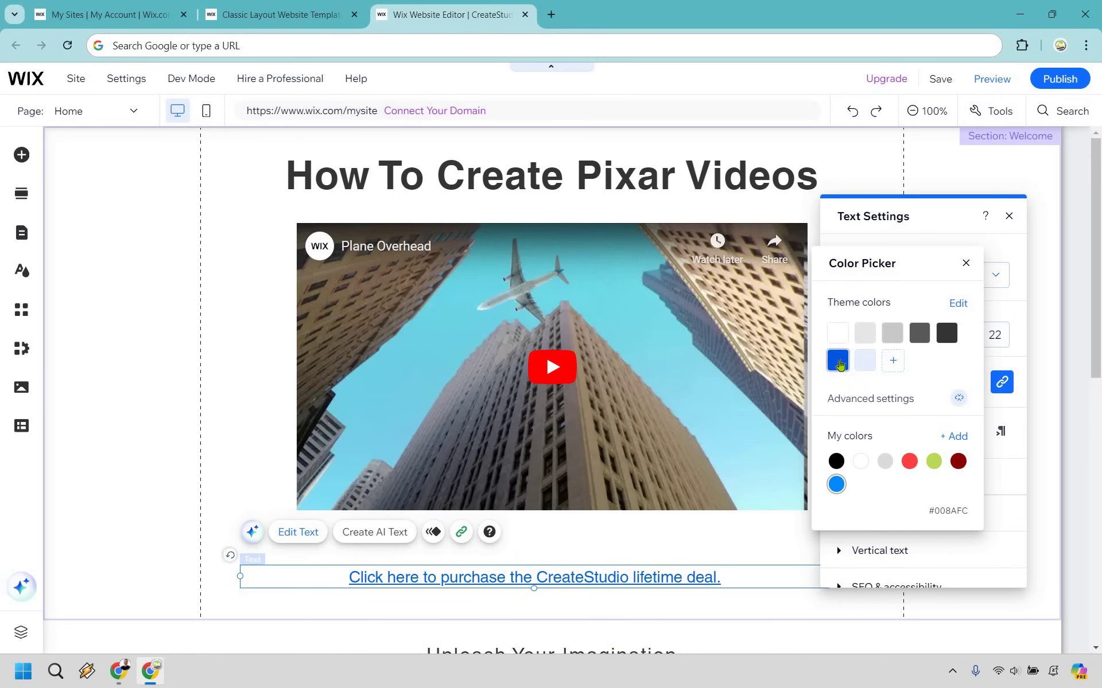
- Drag the blue purchase link's text box up so it sits centred beneath the video
click(152, 335)
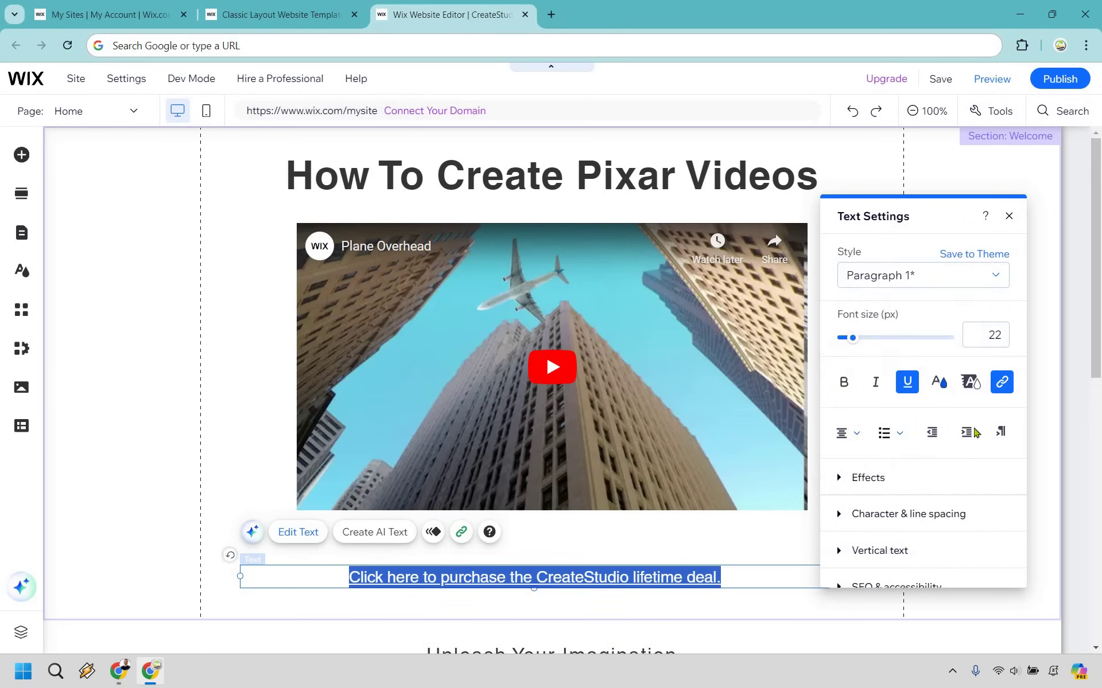
click(1028, 418)
scroll(648, 511, down, 3)
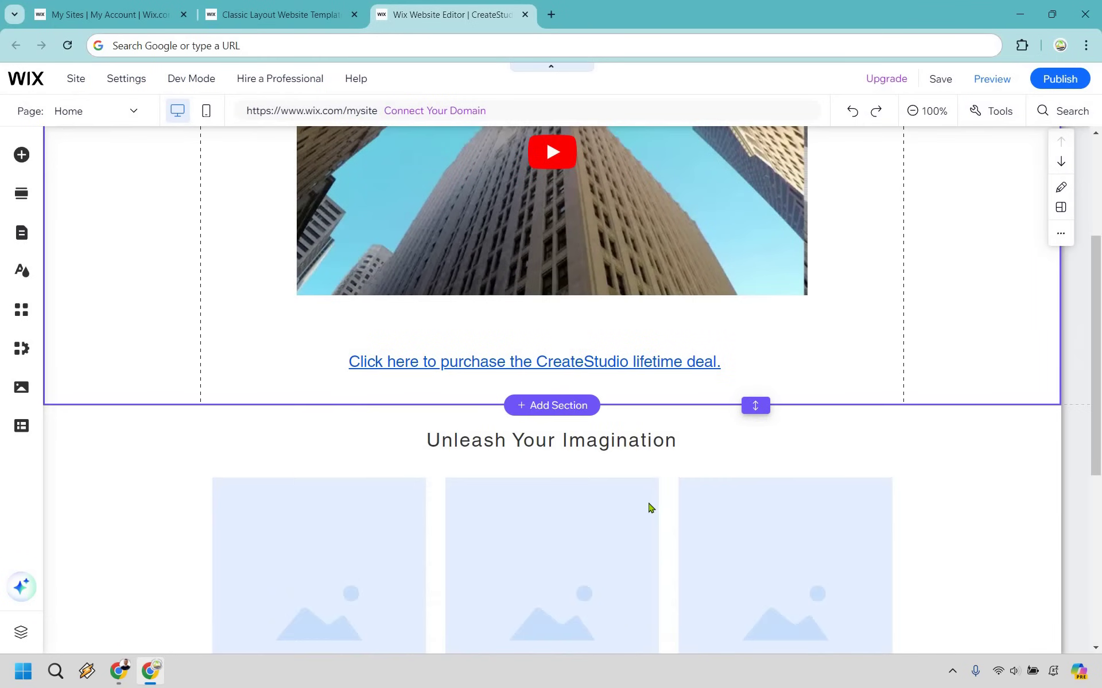
scroll(650, 508, up, 2)
drag(649, 491, 729, 484)
click(553, 485)
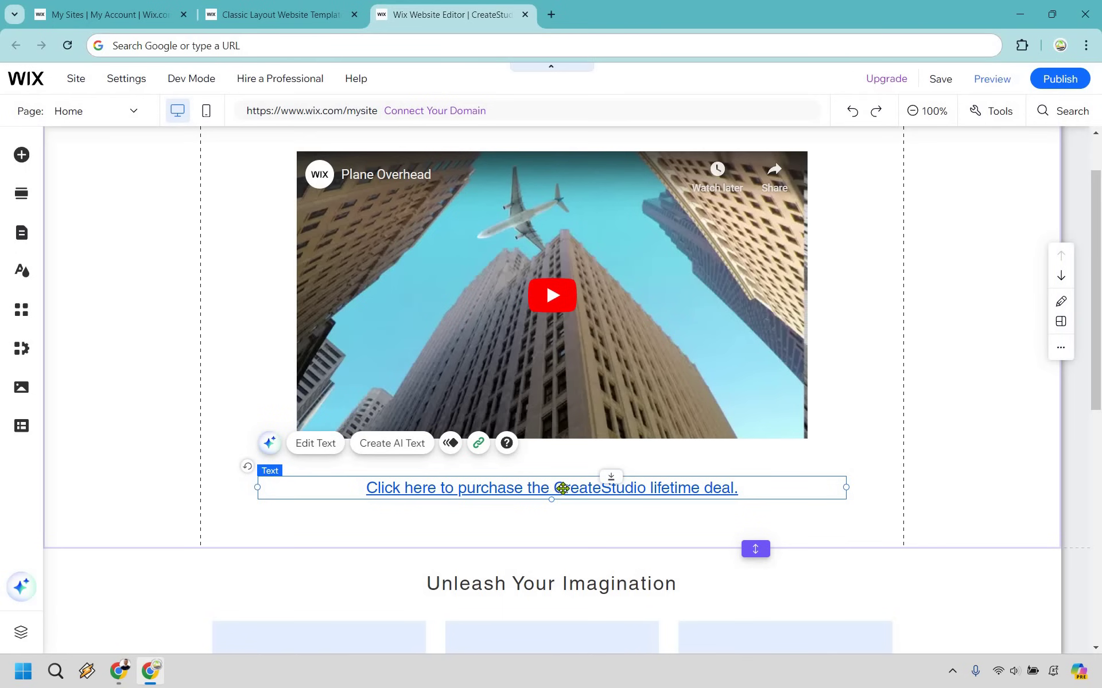
drag(563, 488, 564, 488)
click(980, 350)
scroll(967, 342, up, 2)
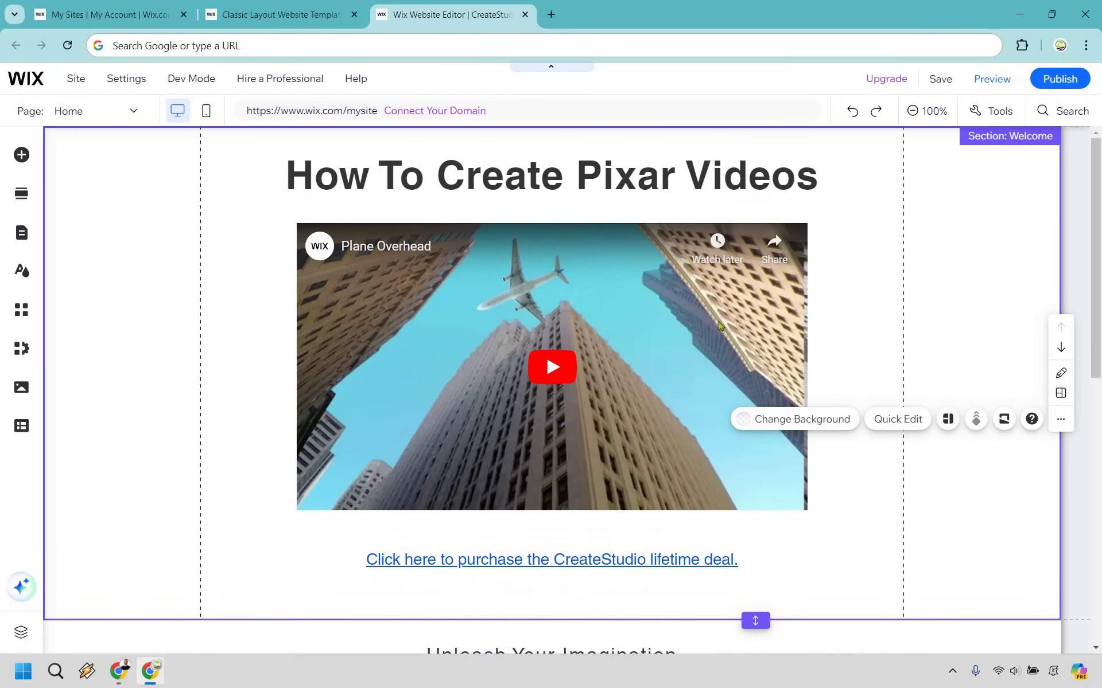
- Swap the Plane Overhead video for the pasted CreateStudio Review 2024 YouTube link
click(670, 315)
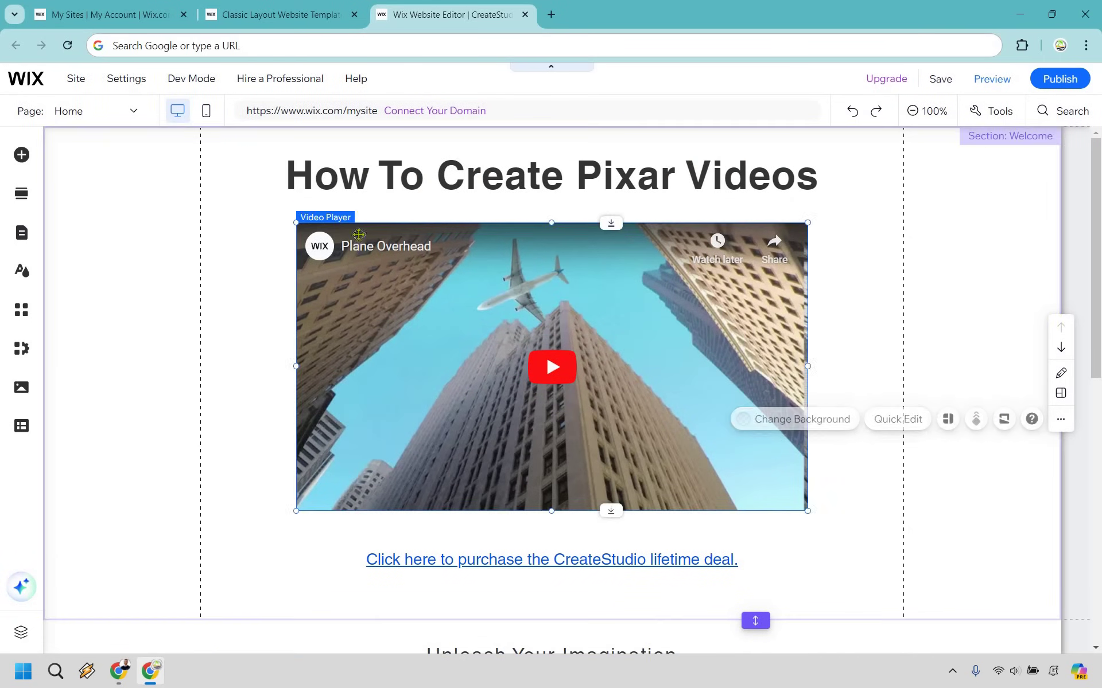
click(356, 190)
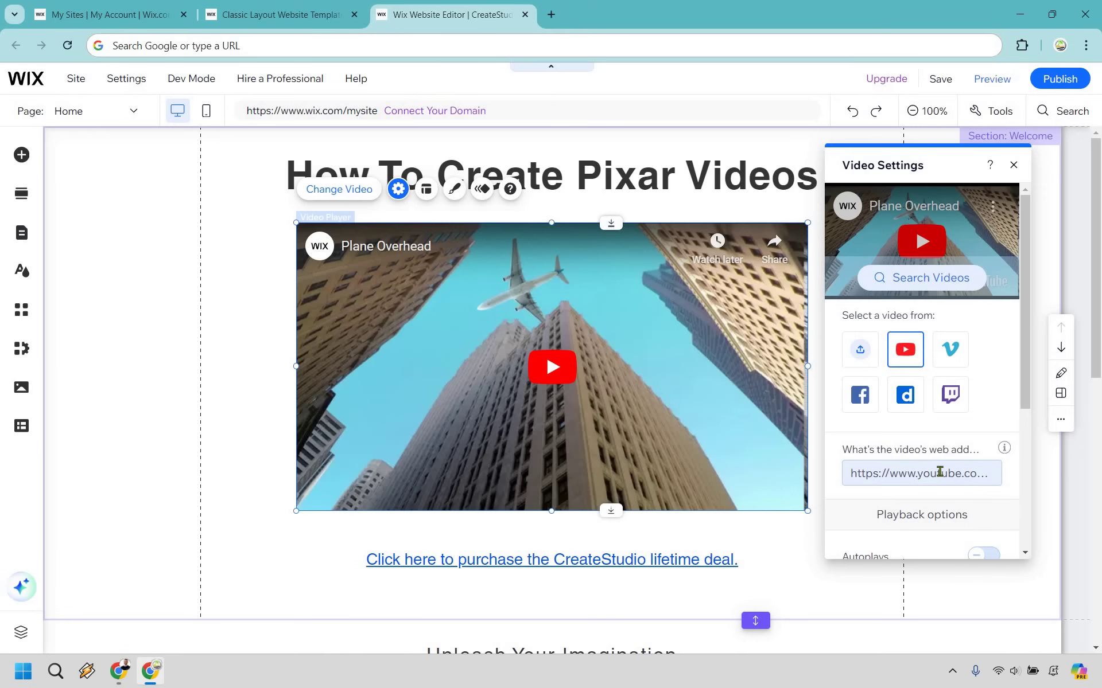
click(939, 471)
text(https://youtu.be/jyDEa3g88Ys)
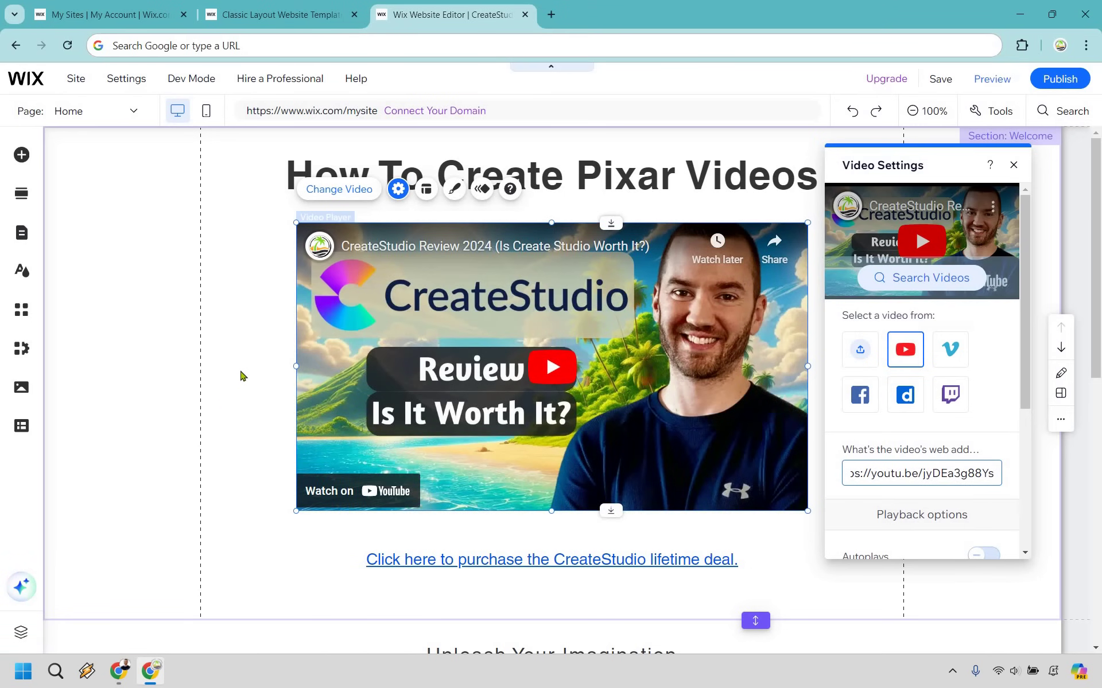
click(949, 320)
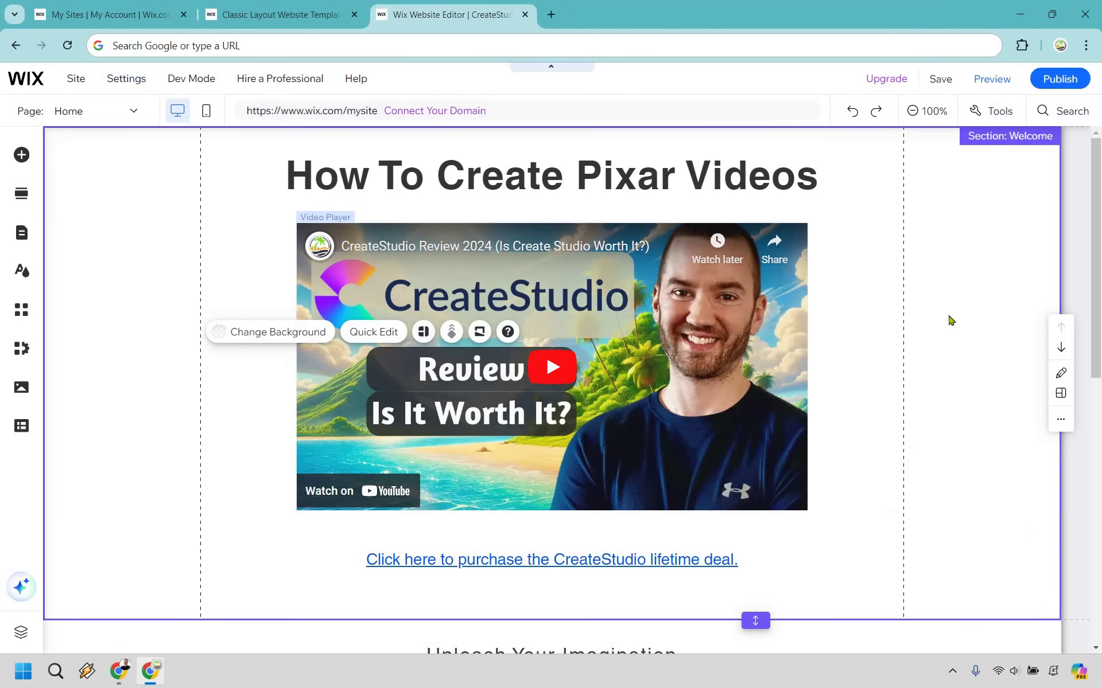
click(948, 378)
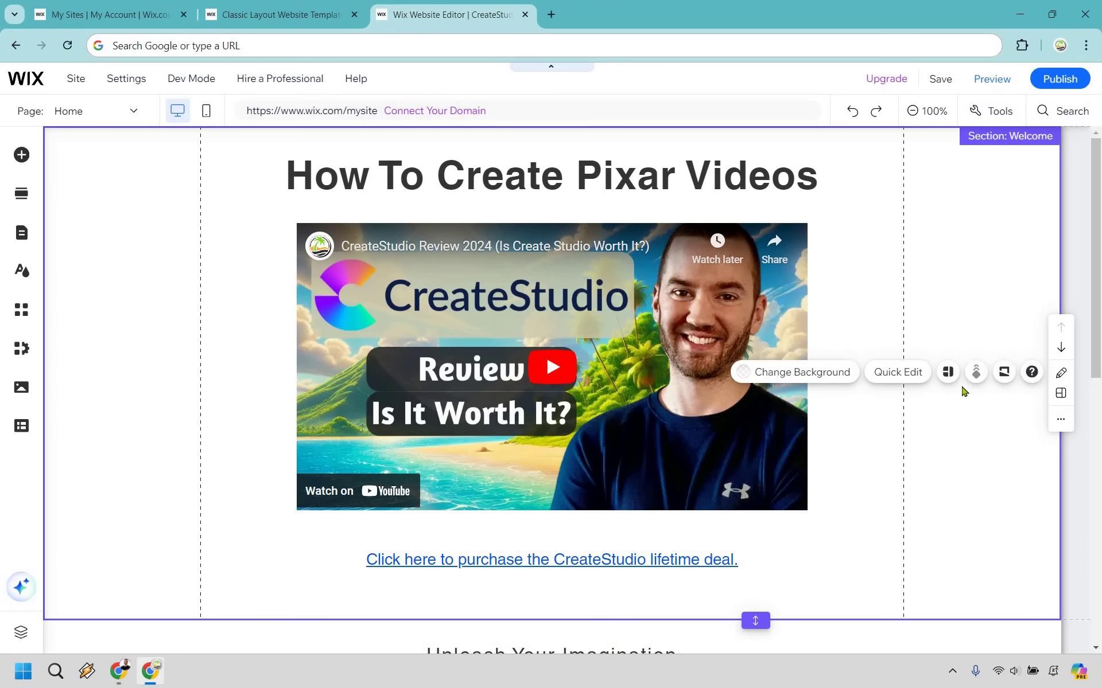
scroll(963, 388, down, 5)
scroll(961, 388, down, 4)
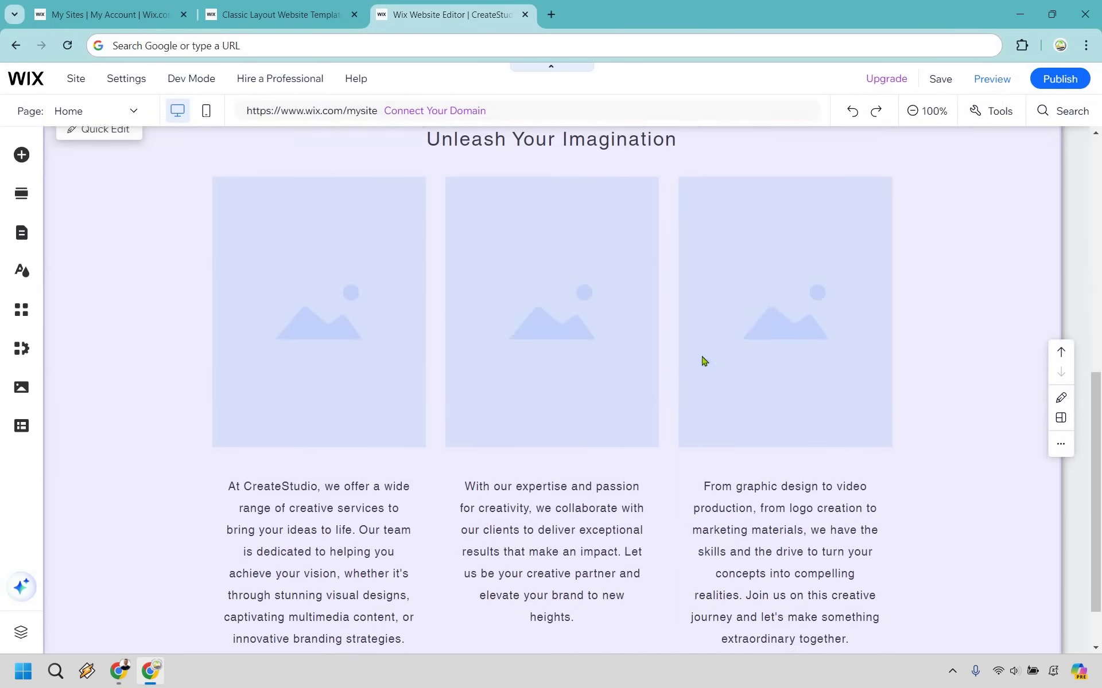
scroll(549, 310, up, 3)
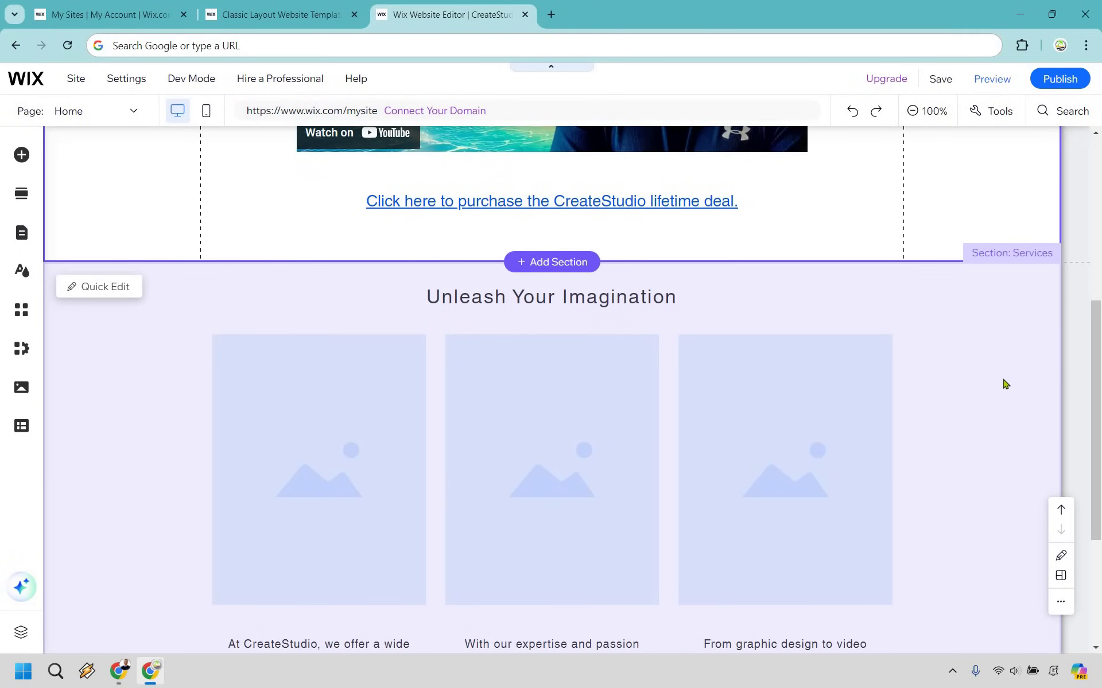
scroll(994, 382, down, 2)
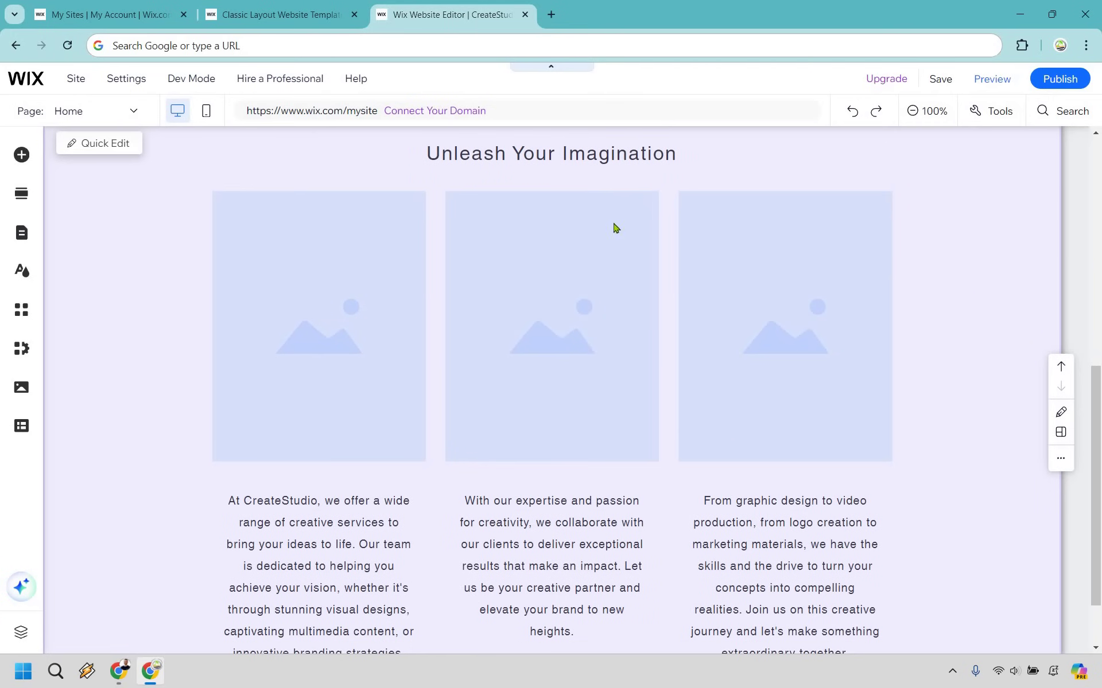
scroll(424, 332, up, 1)
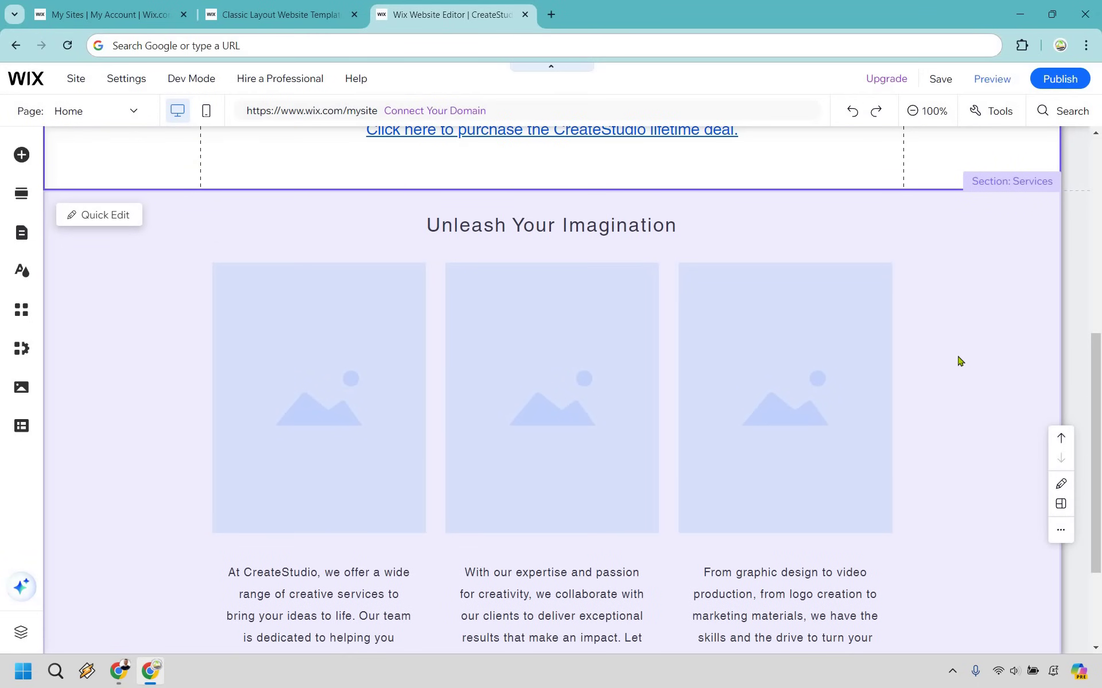
scroll(967, 347, down, 2)
scroll(967, 348, up, 2)
click(967, 349)
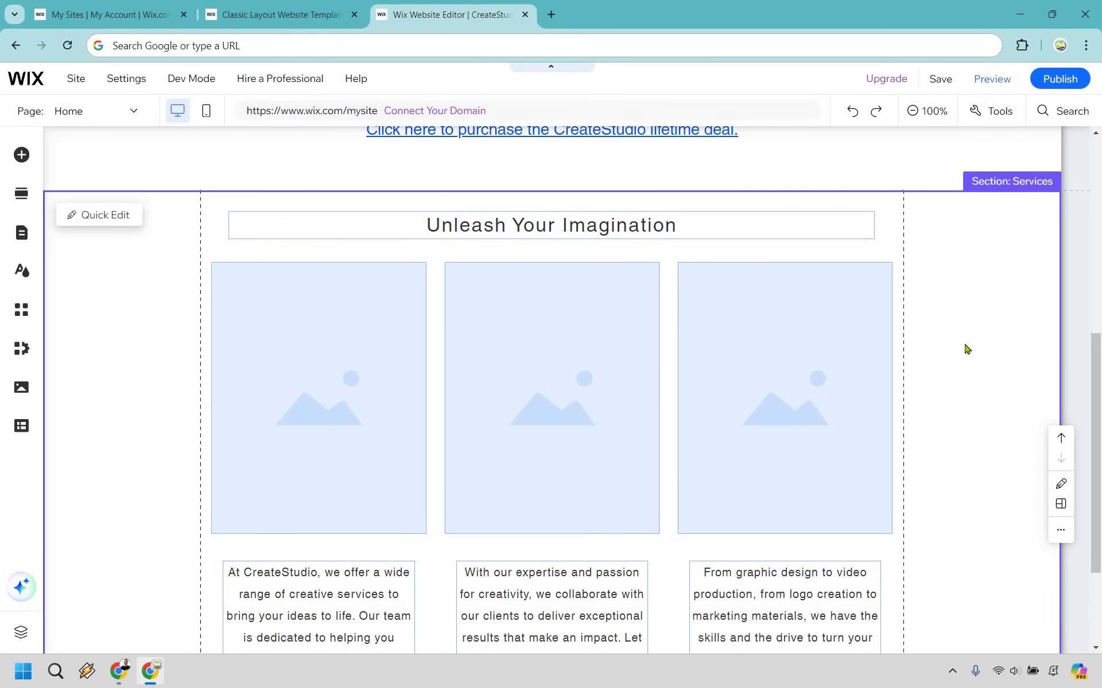
scroll(967, 348, up, 6)
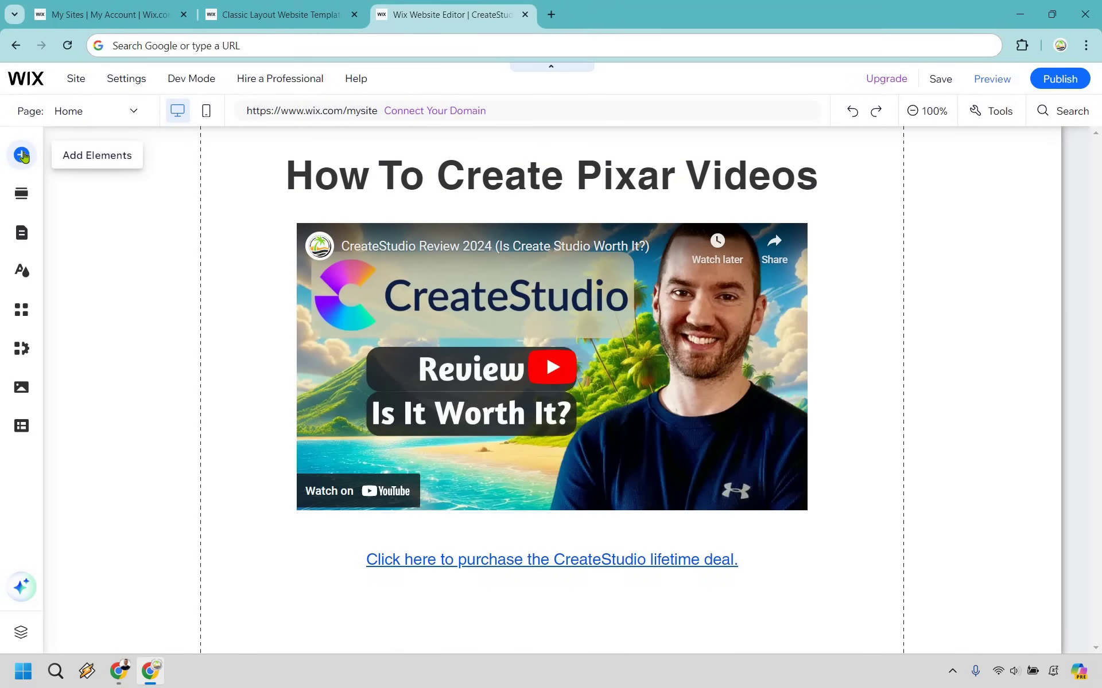
- Drop a placeholder paragraph text box onto the page just below the purchase link
click(21, 155)
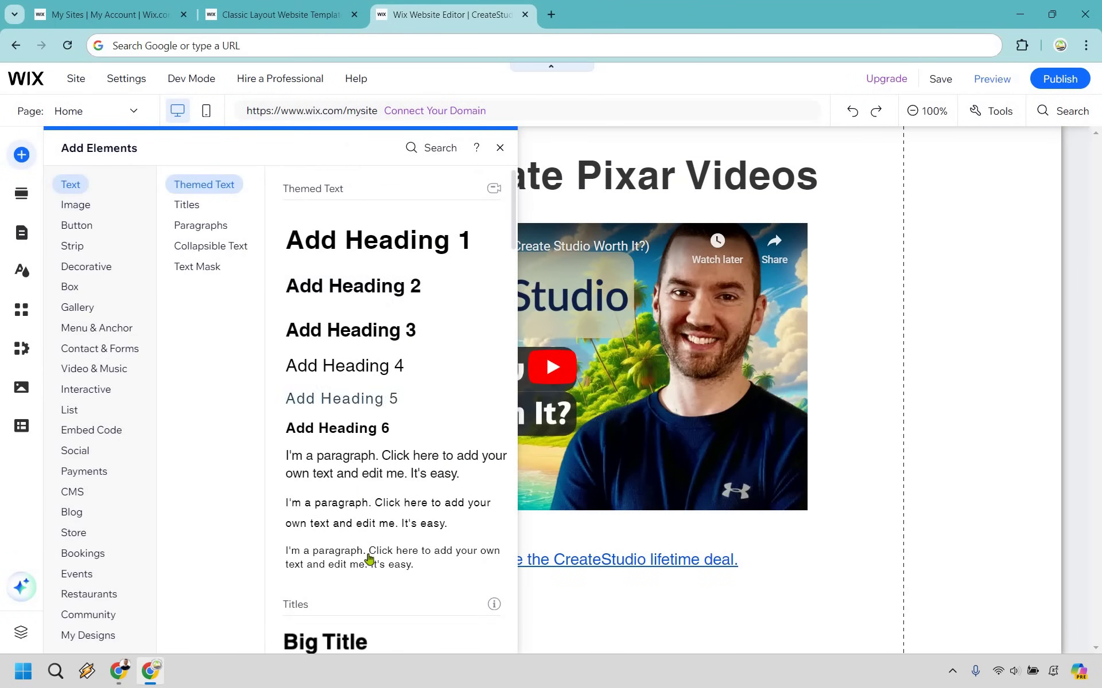
drag(539, 607, 576, 630)
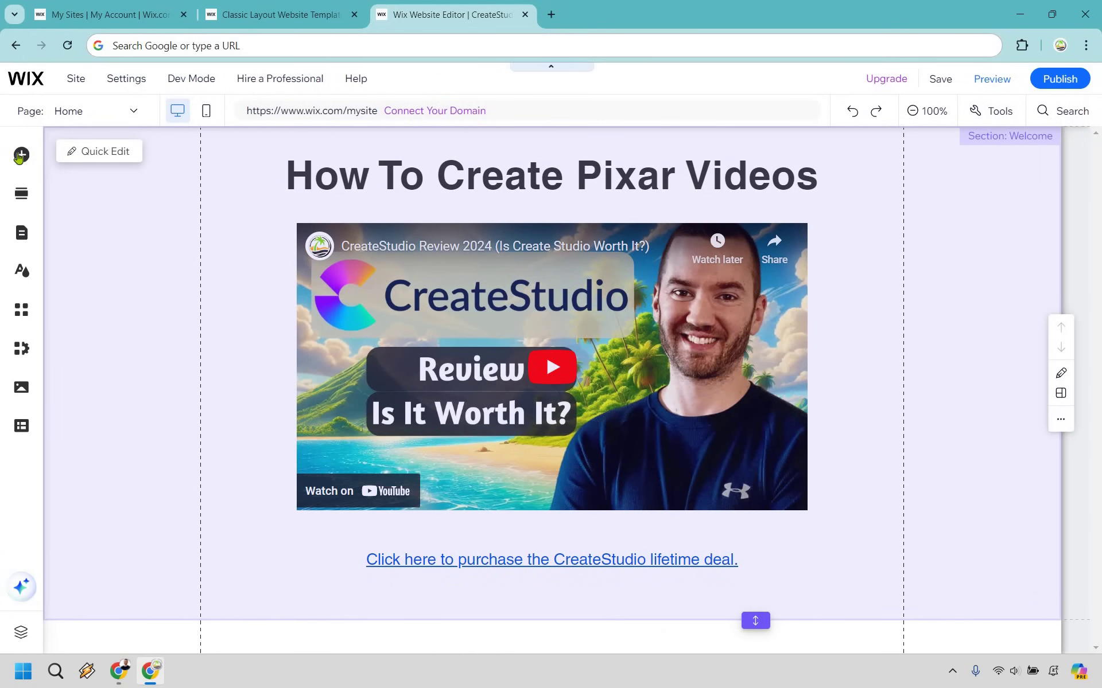
click(21, 154)
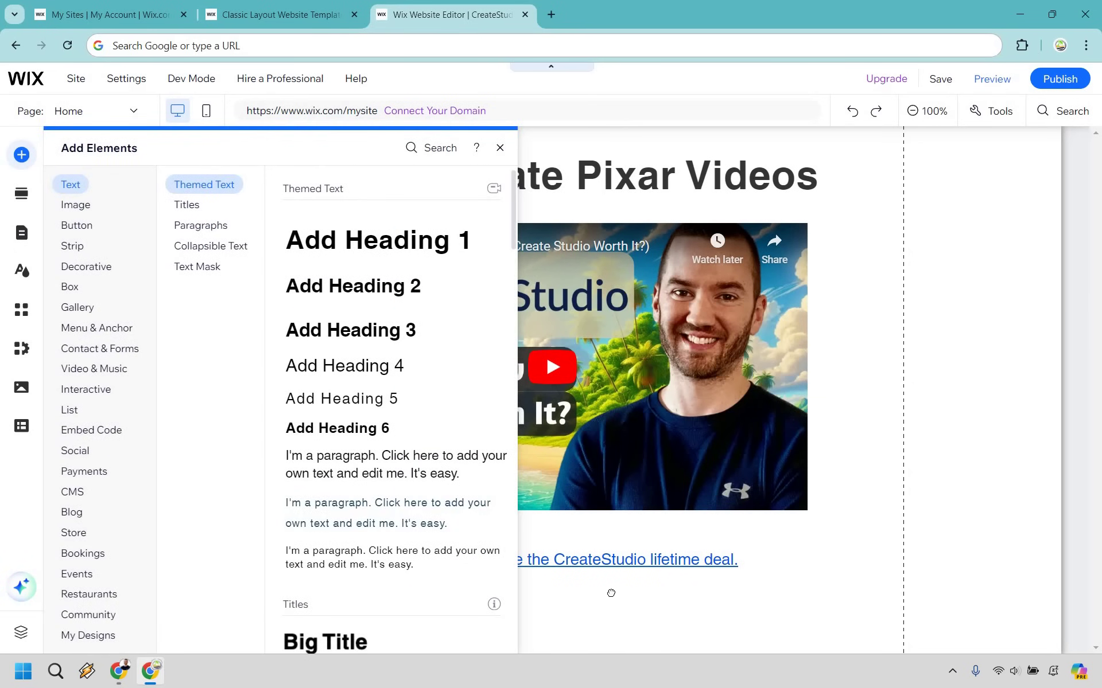
drag(614, 593, 648, 599)
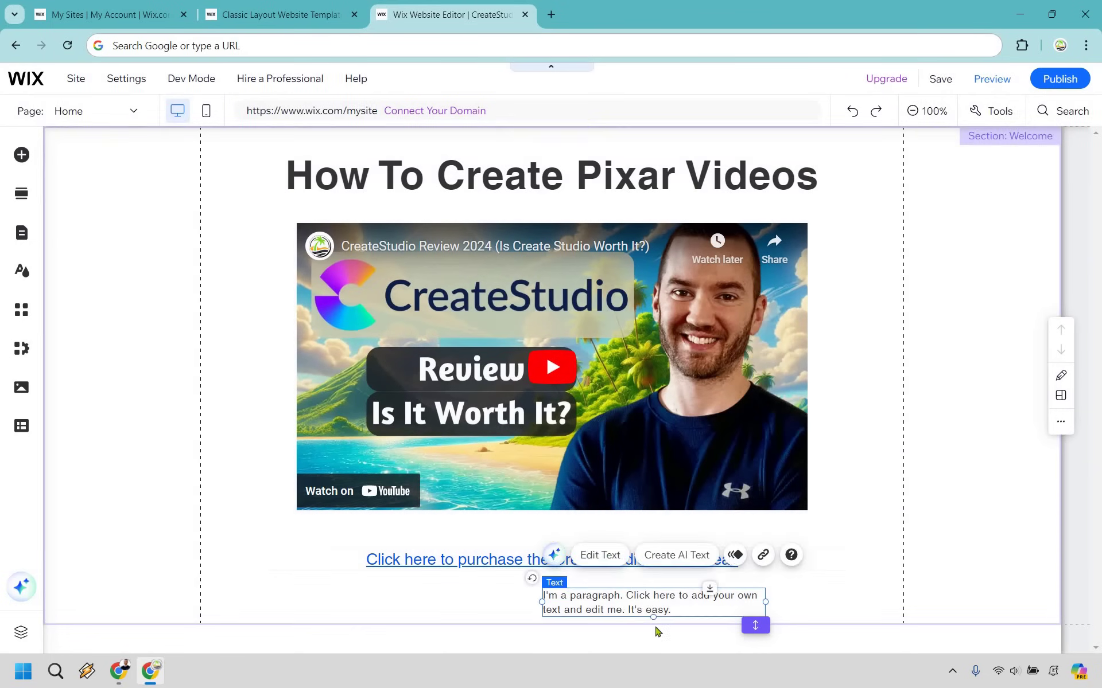
- Drag the Welcome section's bottom edge down to make it taller
click(689, 619)
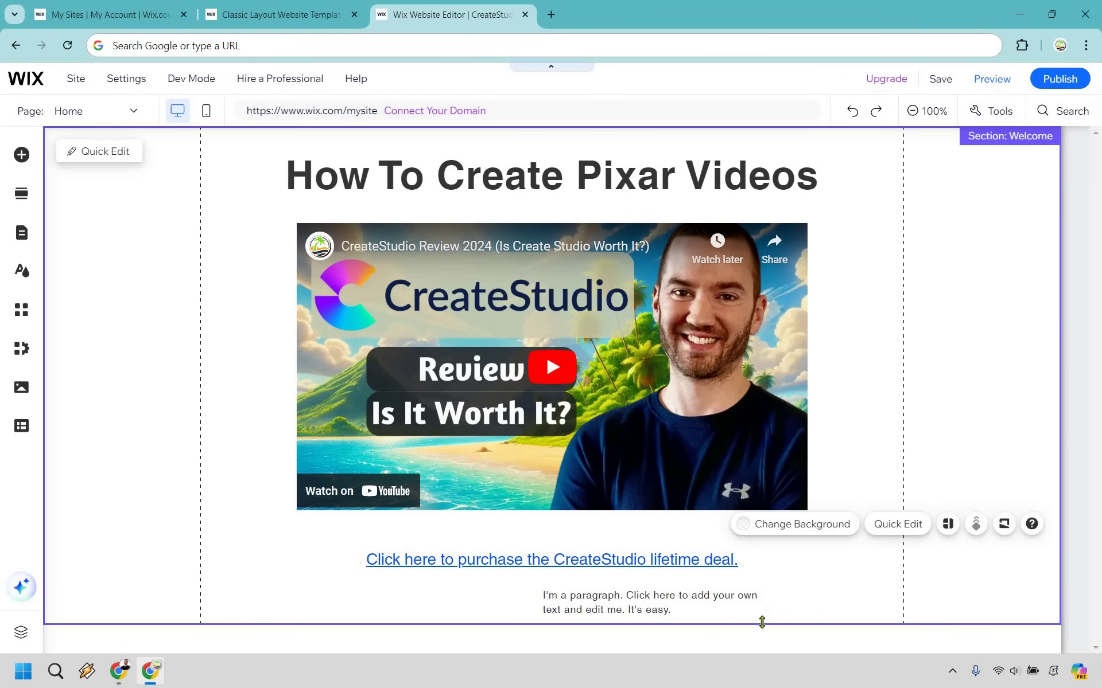
drag(757, 624, 760, 654)
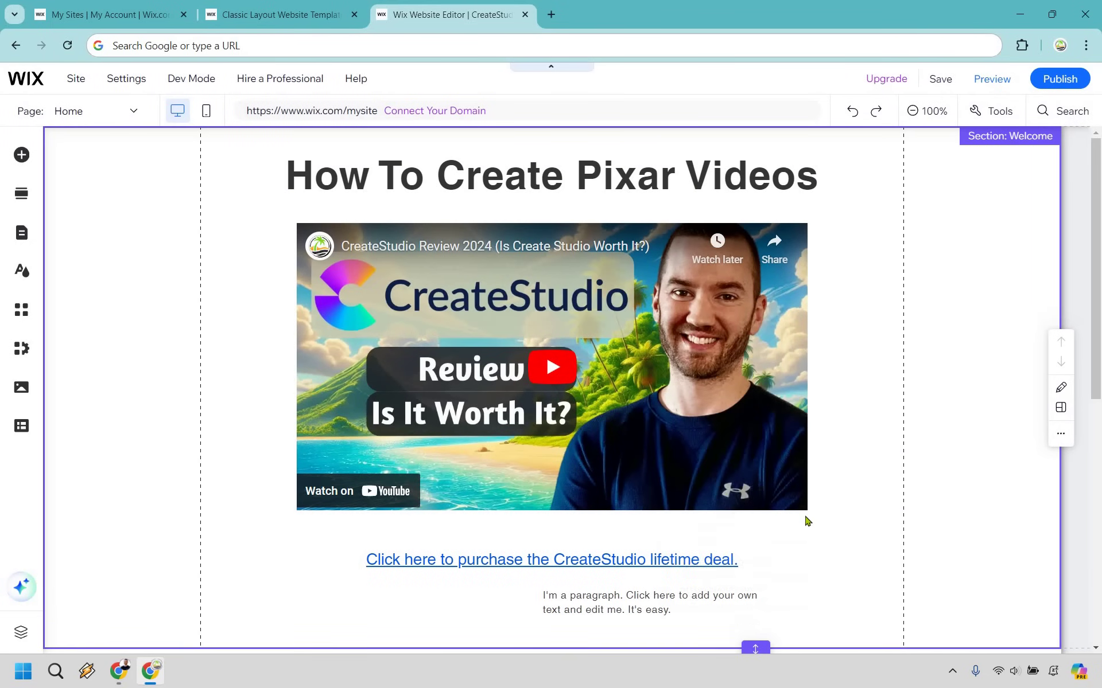
scroll(752, 629, down, 1)
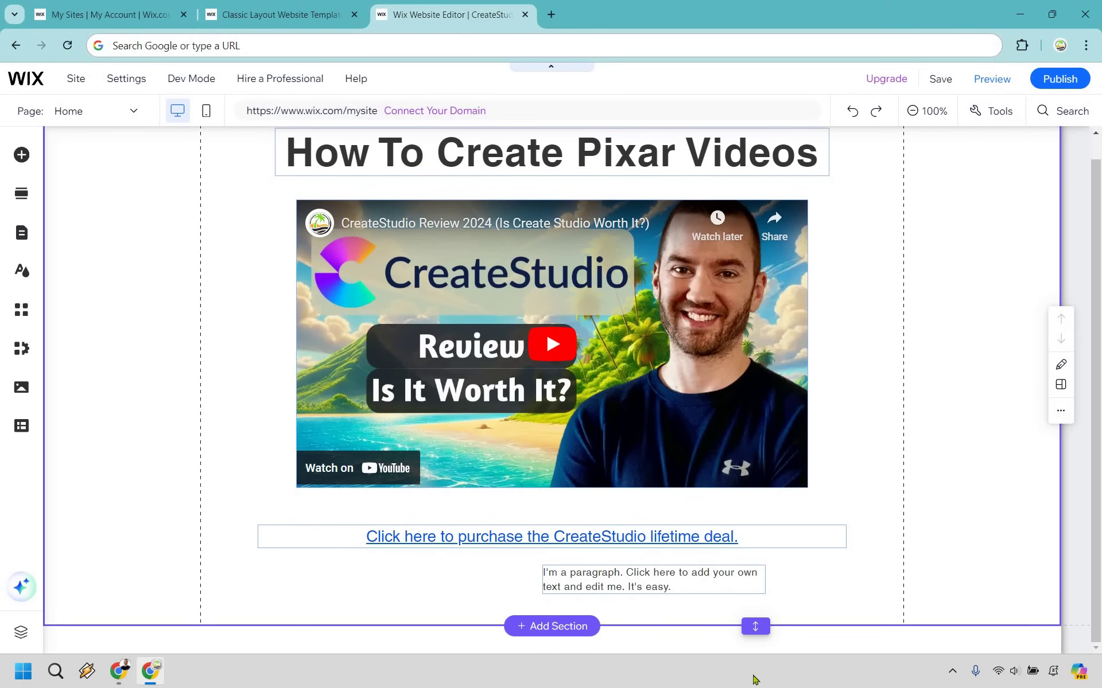
scroll(755, 631, down, 1)
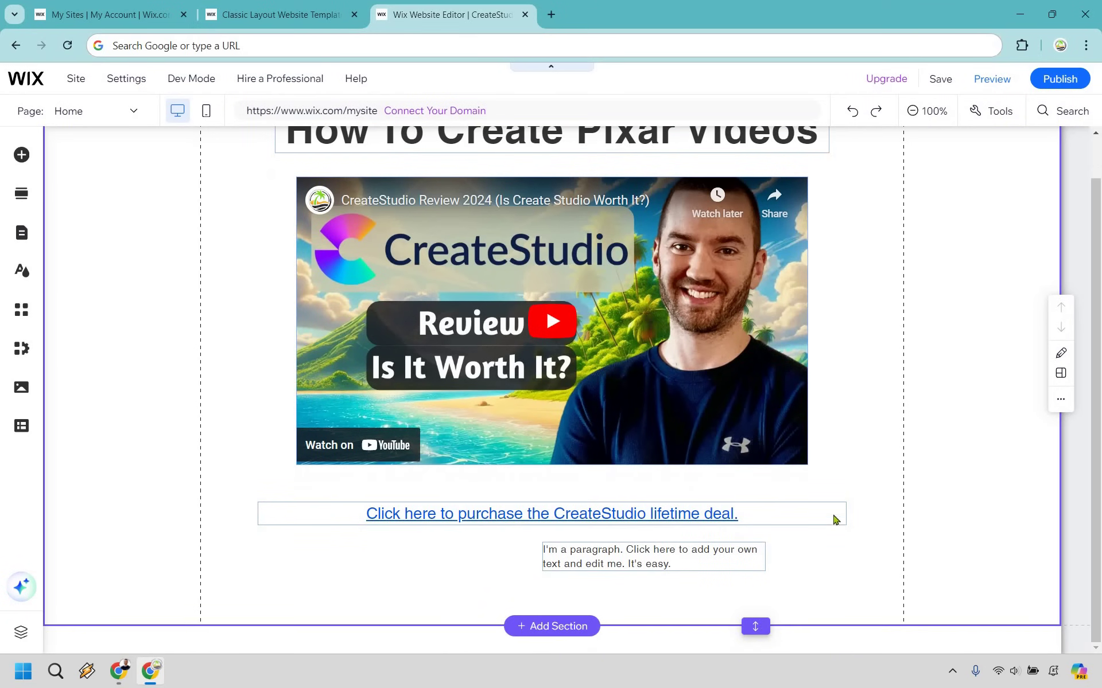
drag(755, 624, 755, 669)
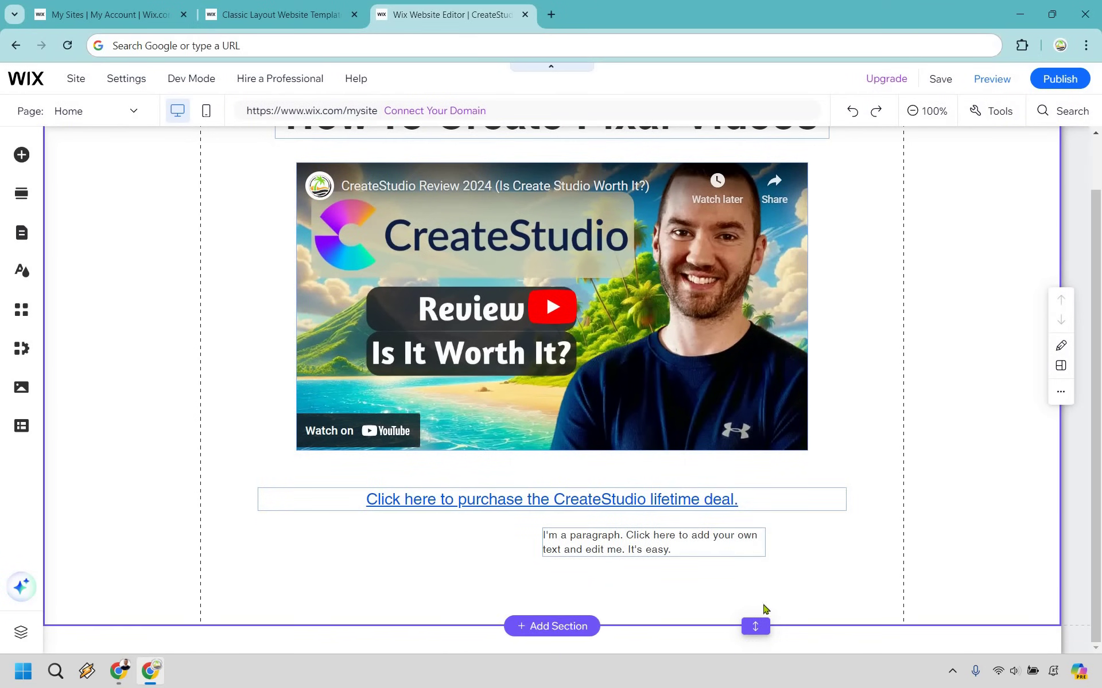
drag(754, 625, 754, 664)
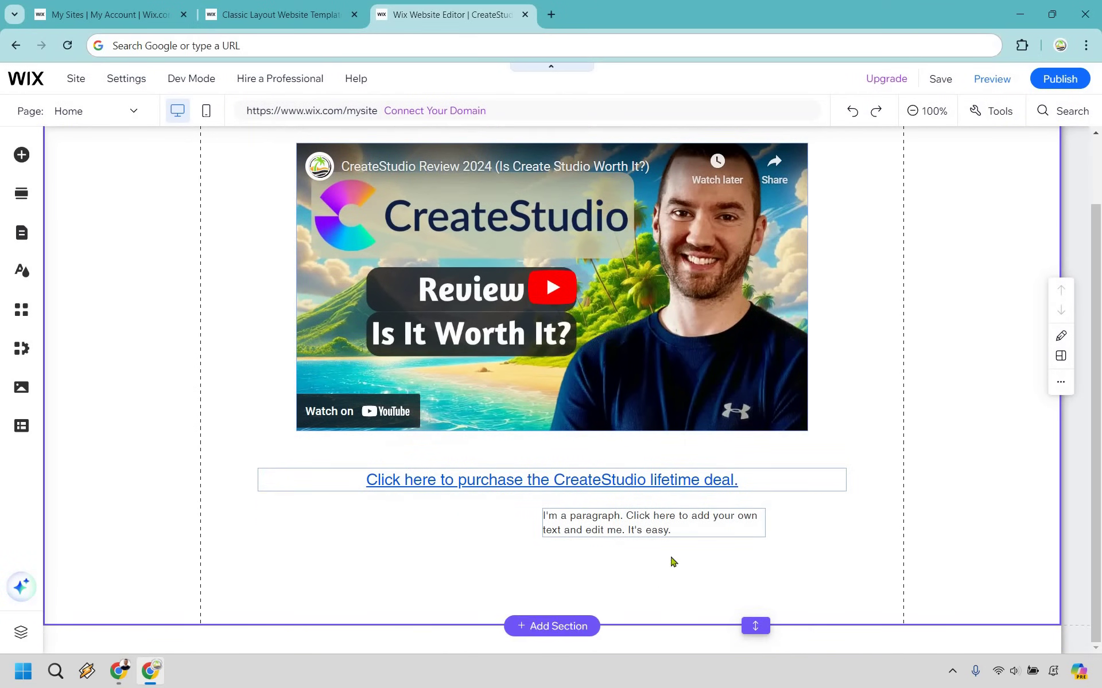
scroll(622, 492, down, 1)
- Move the placeholder paragraph under the purchase link and widen it to about 805 px
drag(532, 540, 694, 581)
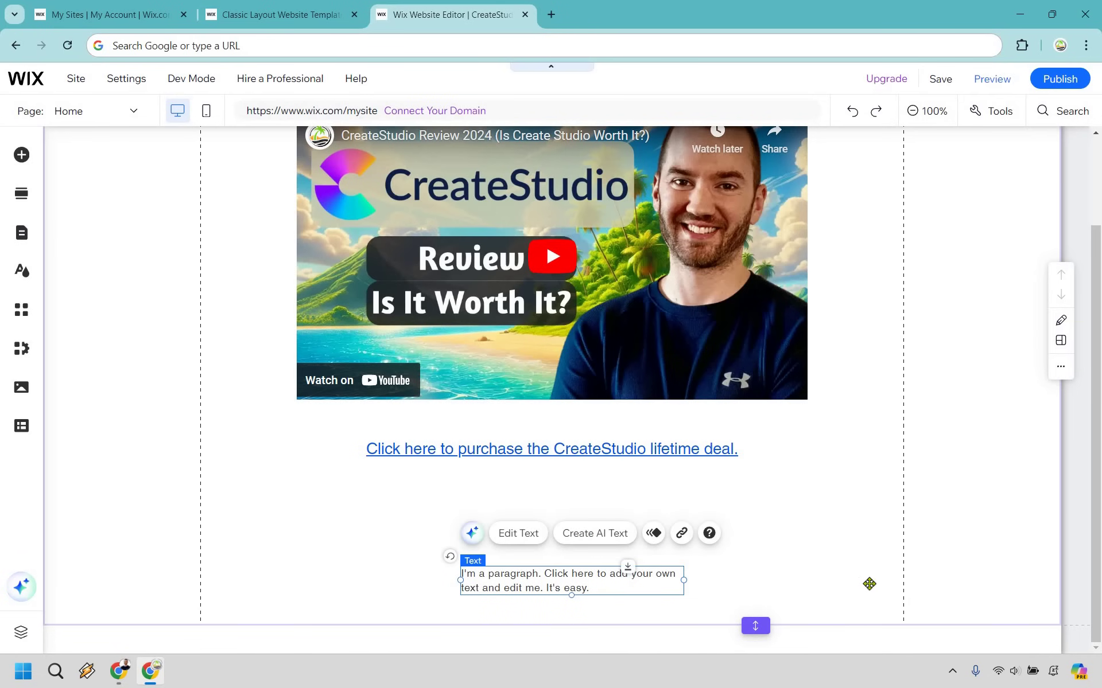
drag(869, 584, 868, 588)
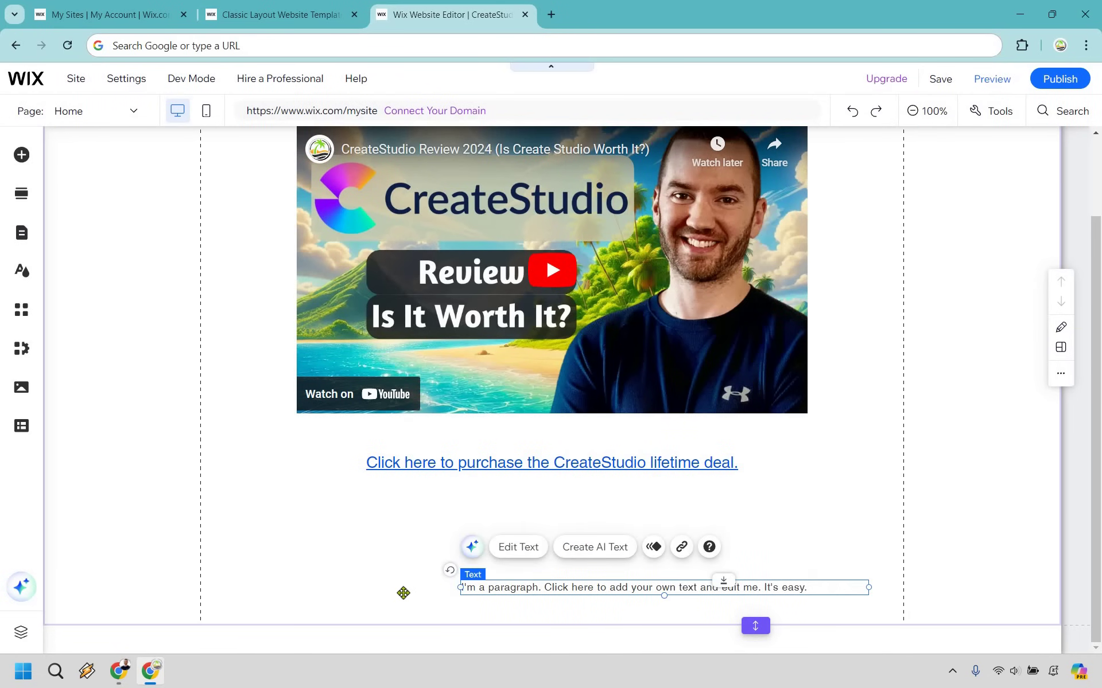
drag(321, 585, 287, 585)
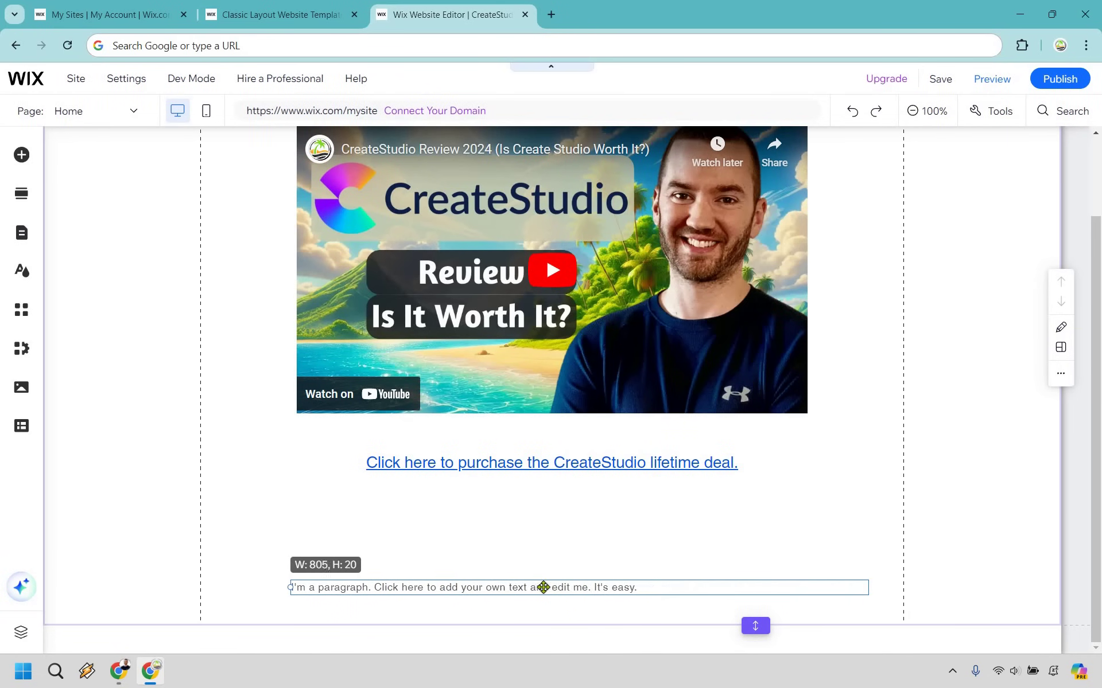
drag(556, 586, 501, 587)
- Center the paragraph and replace its text with 'Contact | Privacy Policy | Terms of Service'
double_click(511, 590)
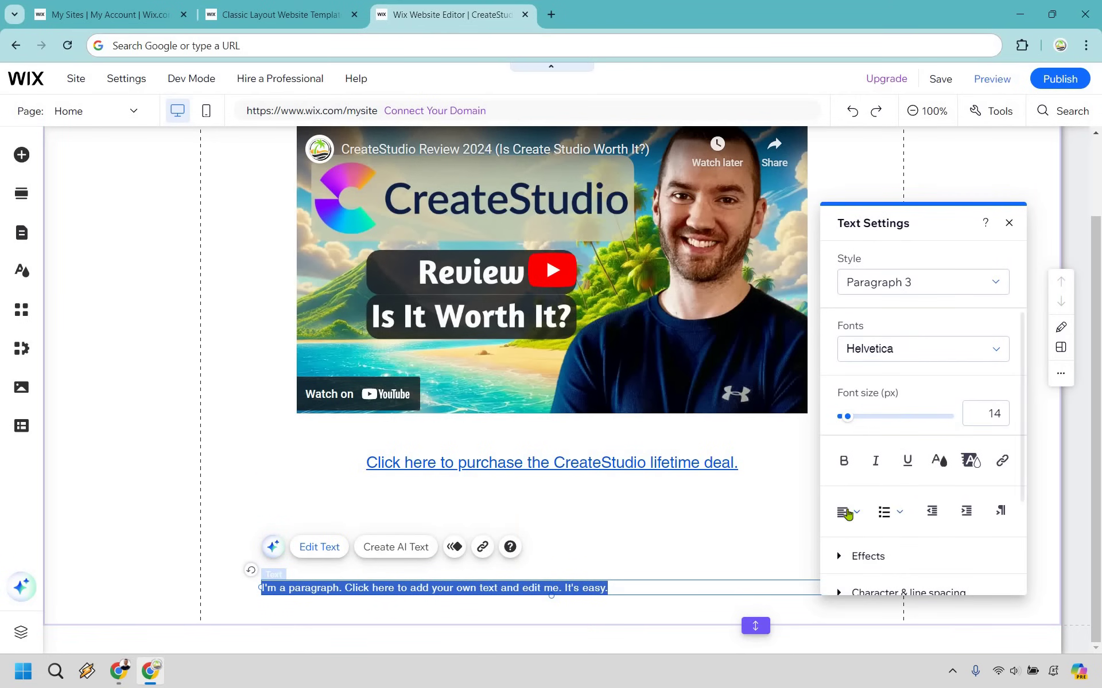
click(846, 512)
click(853, 556)
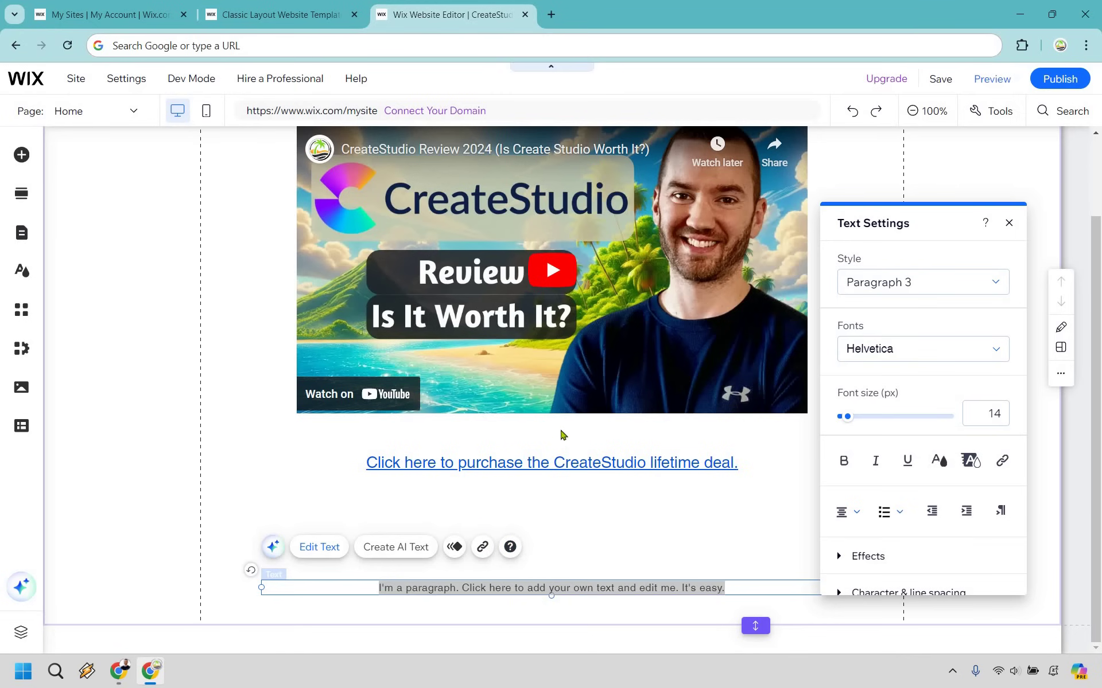
text(Contact | Privacy Policy)
text(| Terms of Service)
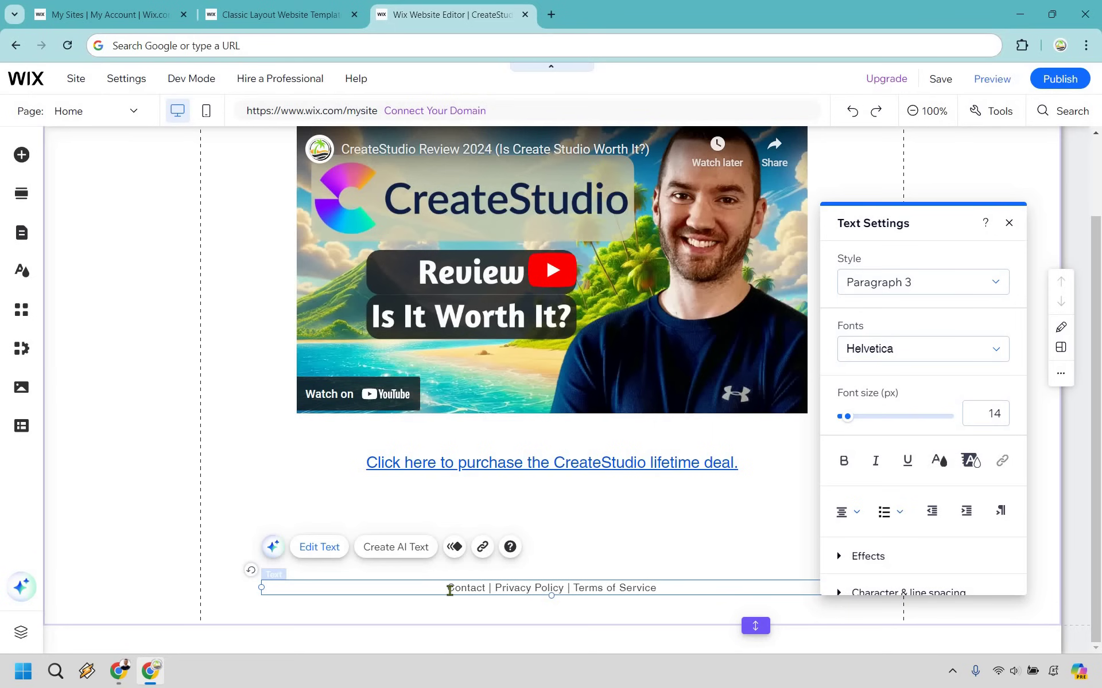
- Start linking the word Contact to a web address, then cancel without setting one
double_click(484, 589)
click(1002, 463)
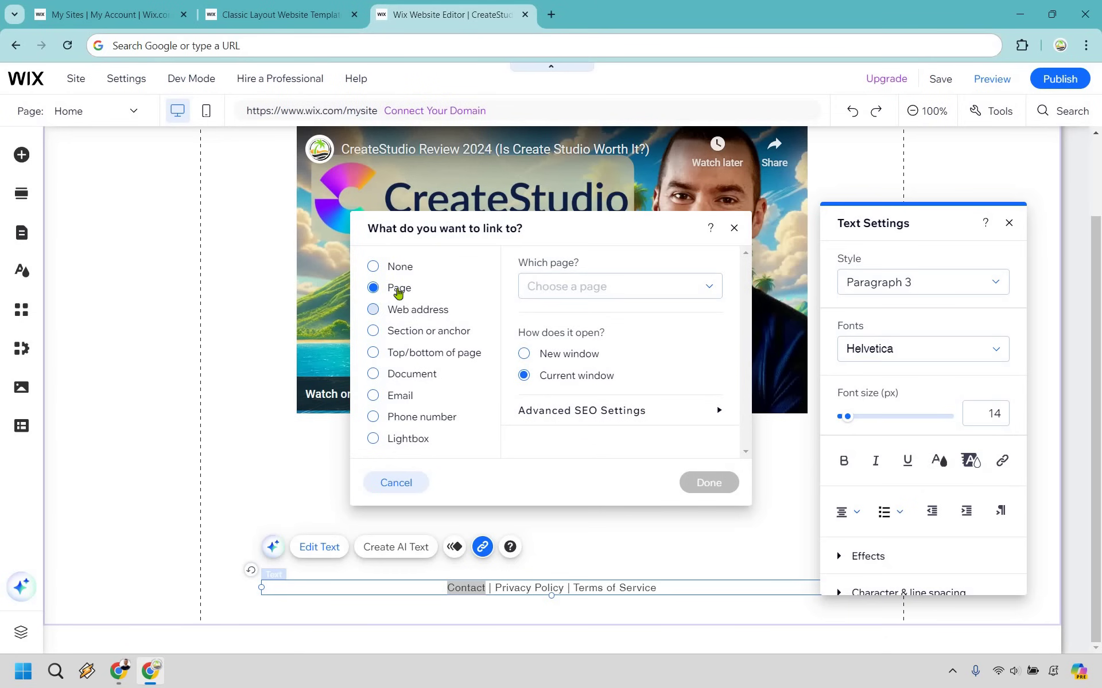
click(409, 311)
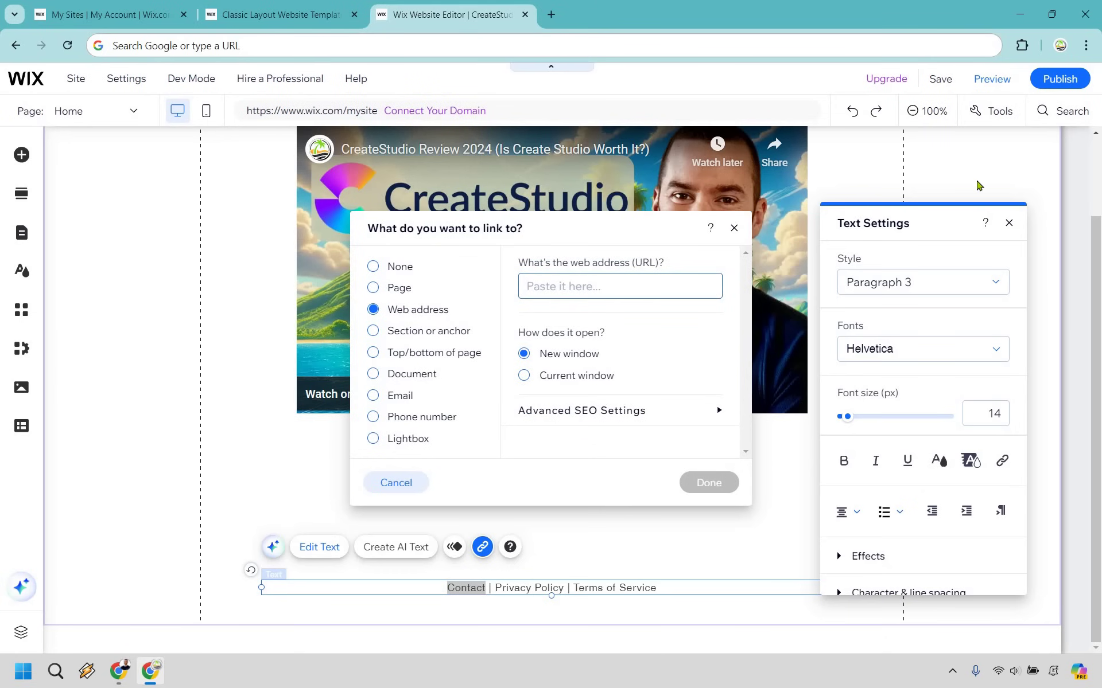
key(Escape)
key(Escape)
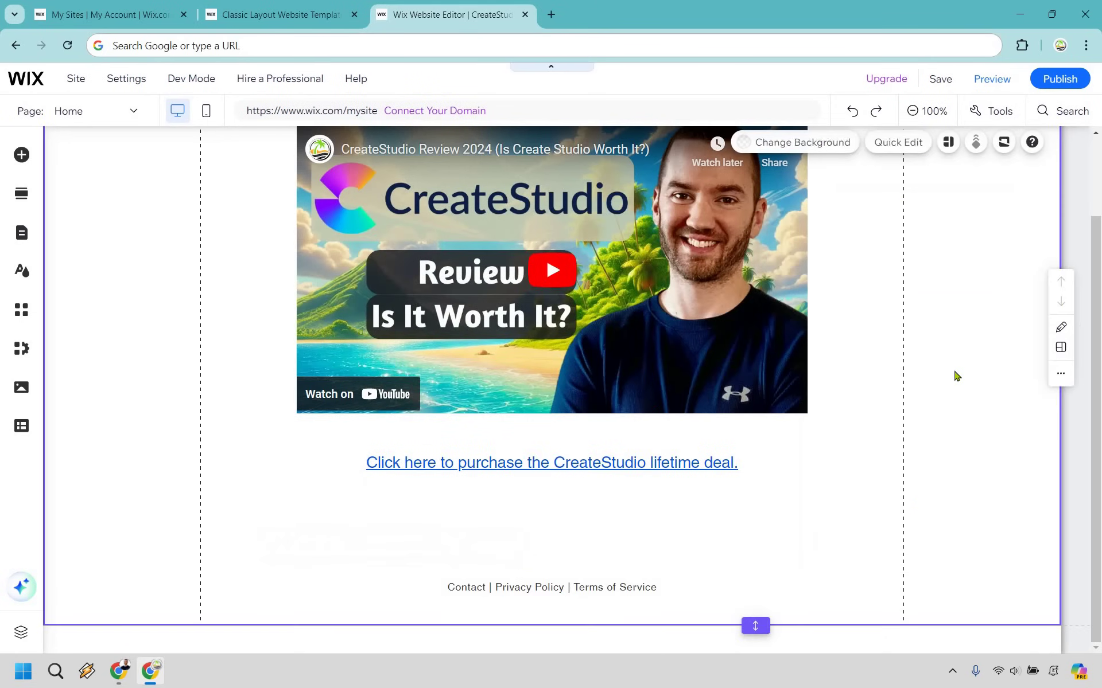
- Save the landing page on the free Wix.com /createstudio domain and publish it
scroll(956, 376, up, 2)
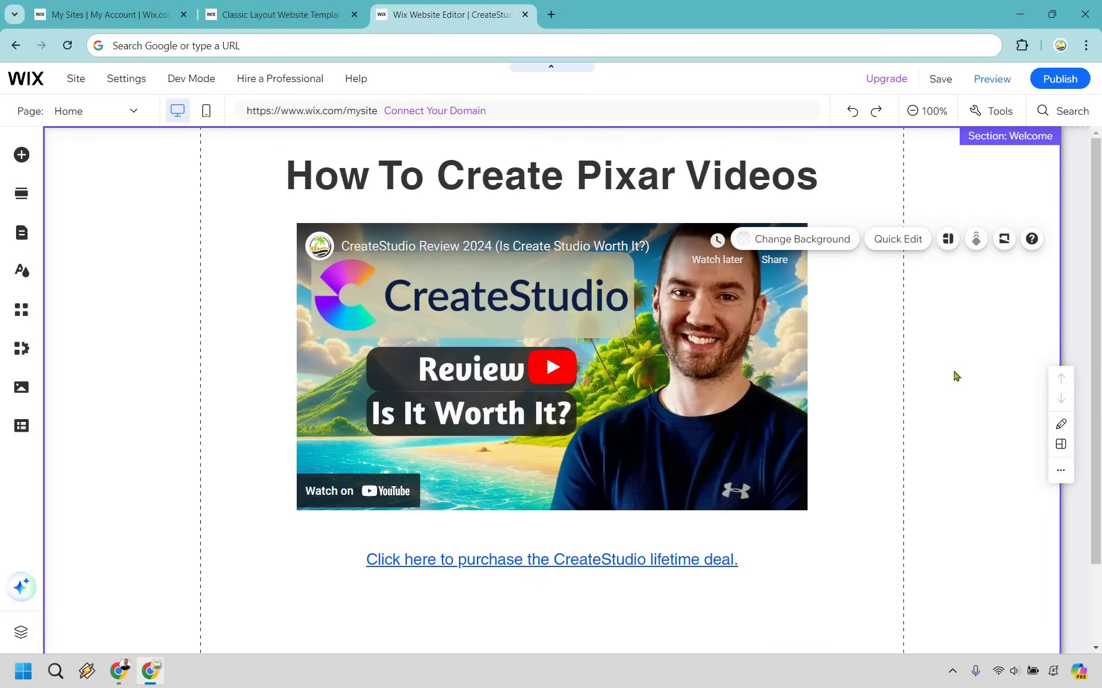
click(939, 82)
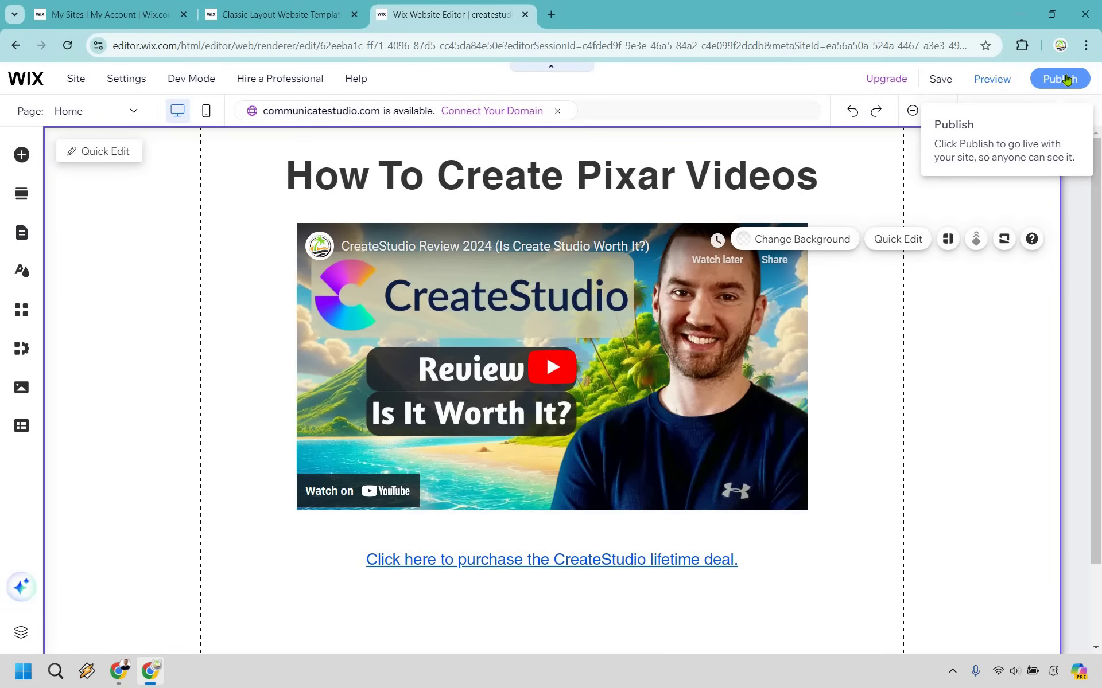
click(1066, 79)
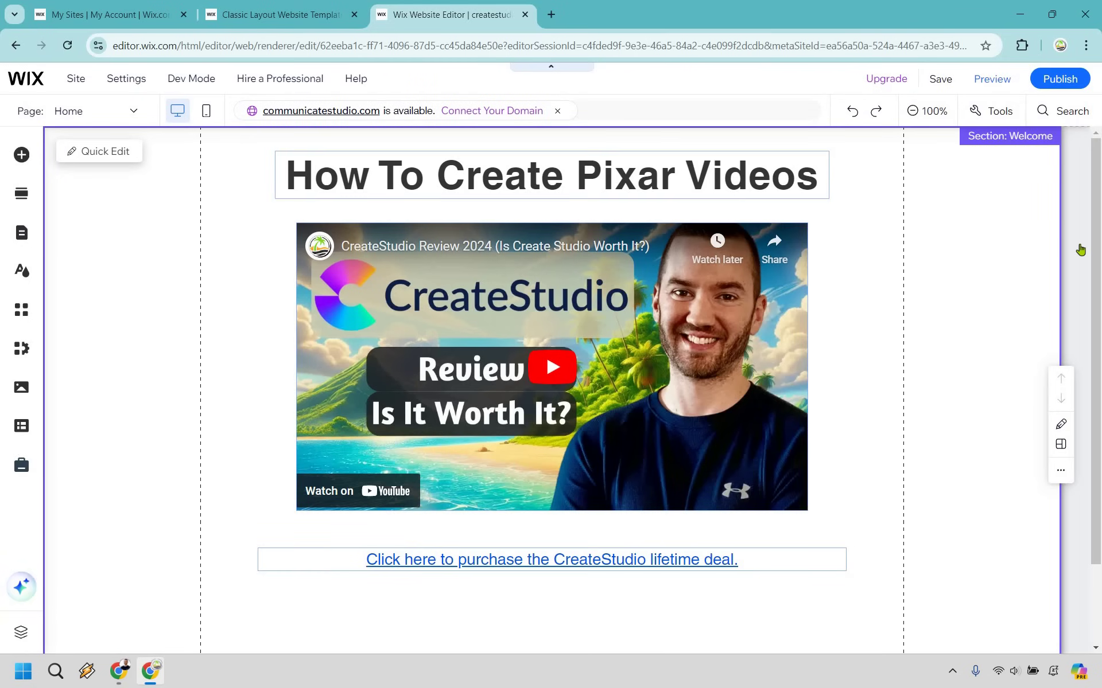
- Preview the finished landing page, scrolling down to the footer links and back up
click(991, 81)
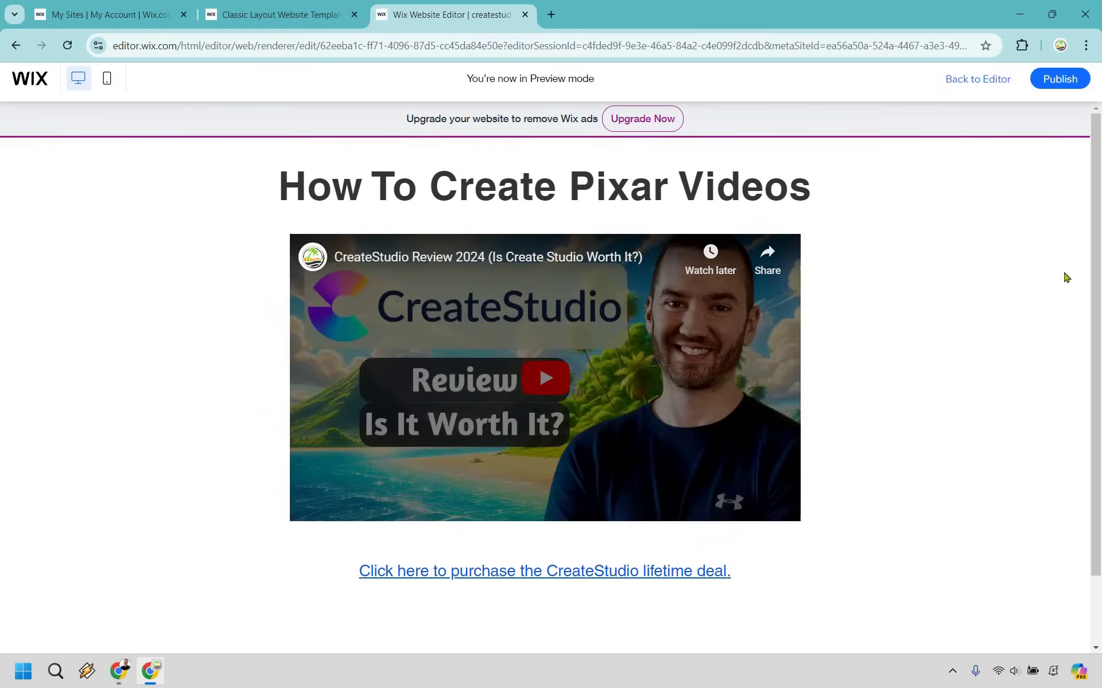
scroll(1065, 278, down, 2)
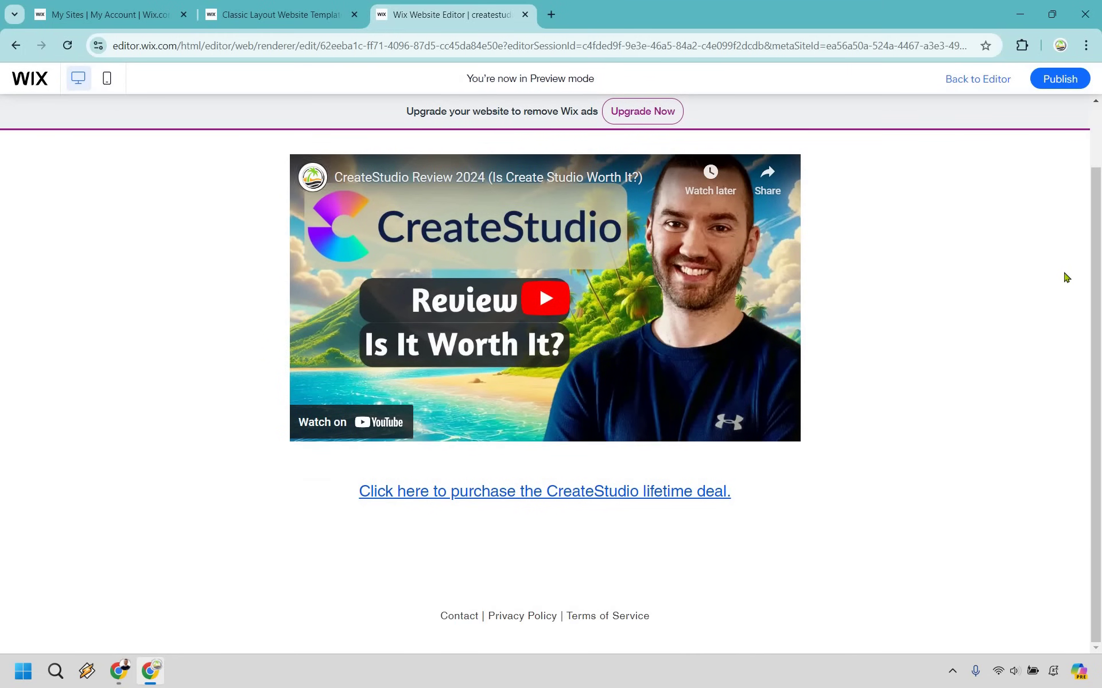
scroll(1066, 278, up, 2)
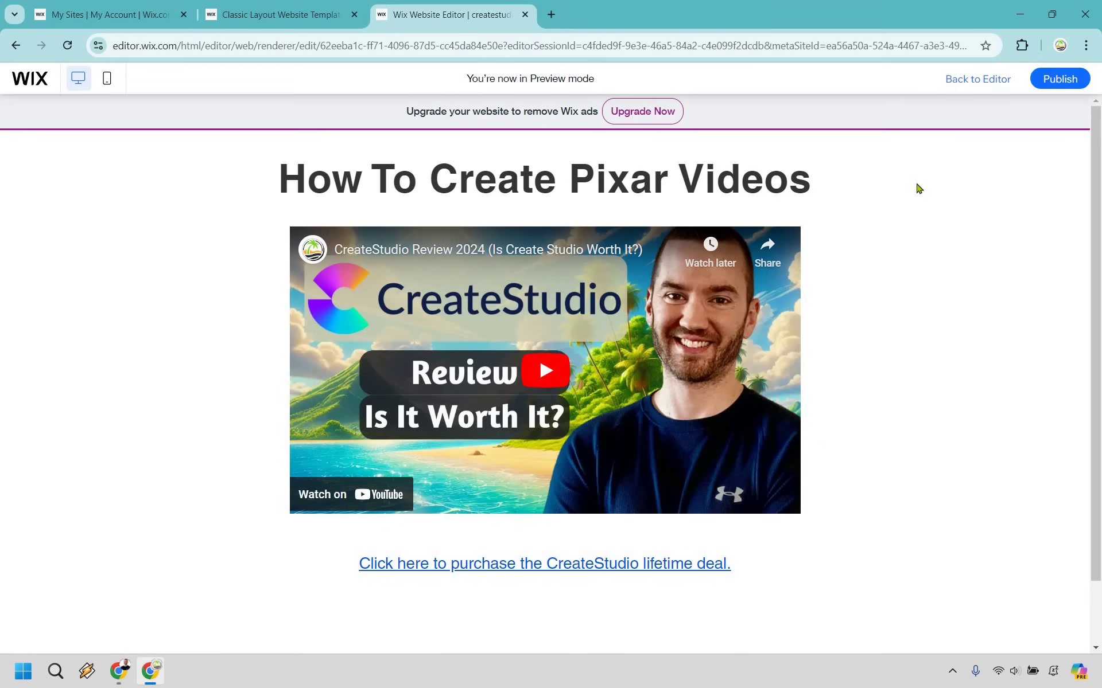
drag(819, 183, 289, 165)
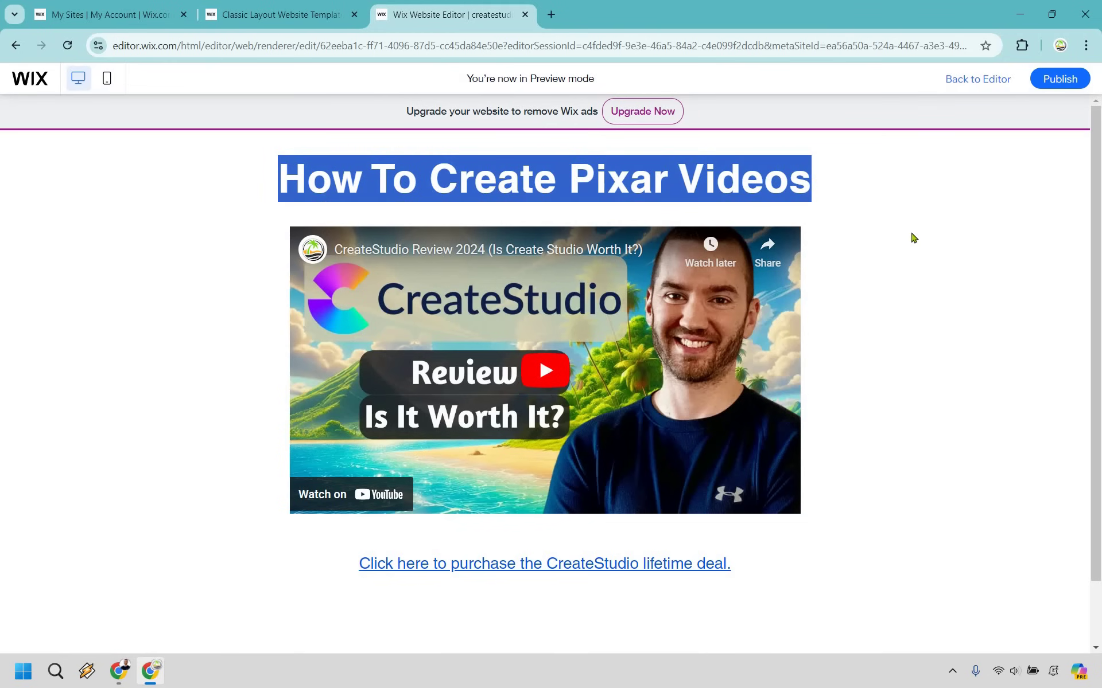
click(893, 531)
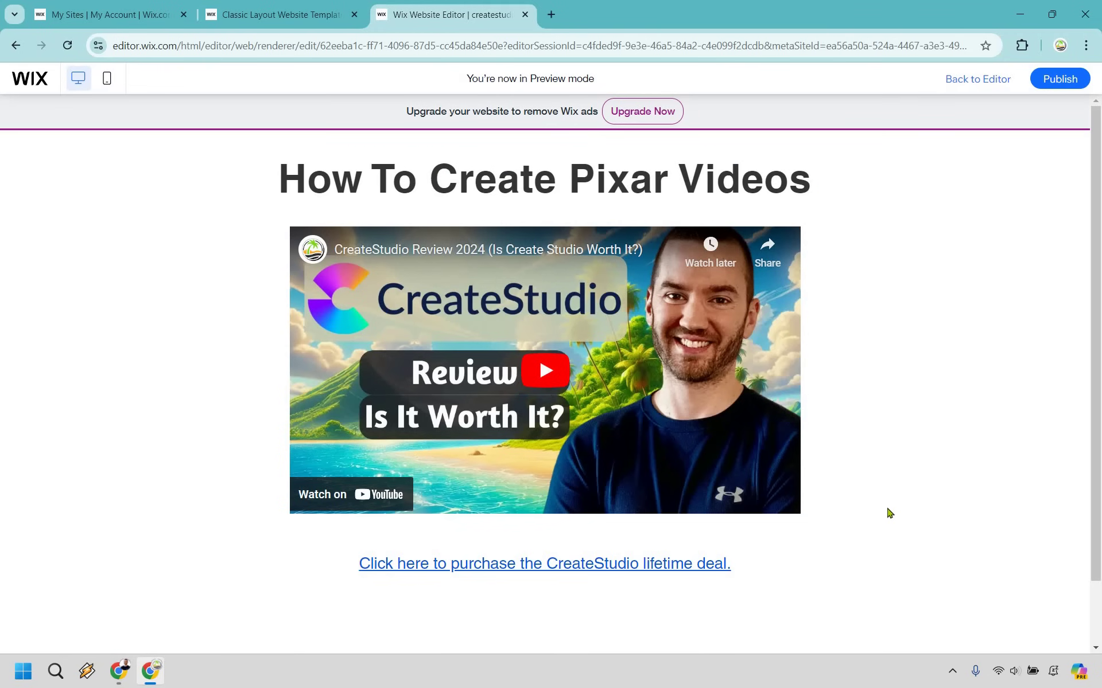
scroll(437, 618, down, 2)
drag(433, 621, 654, 617)
click(958, 493)
scroll(959, 492, up, 2)
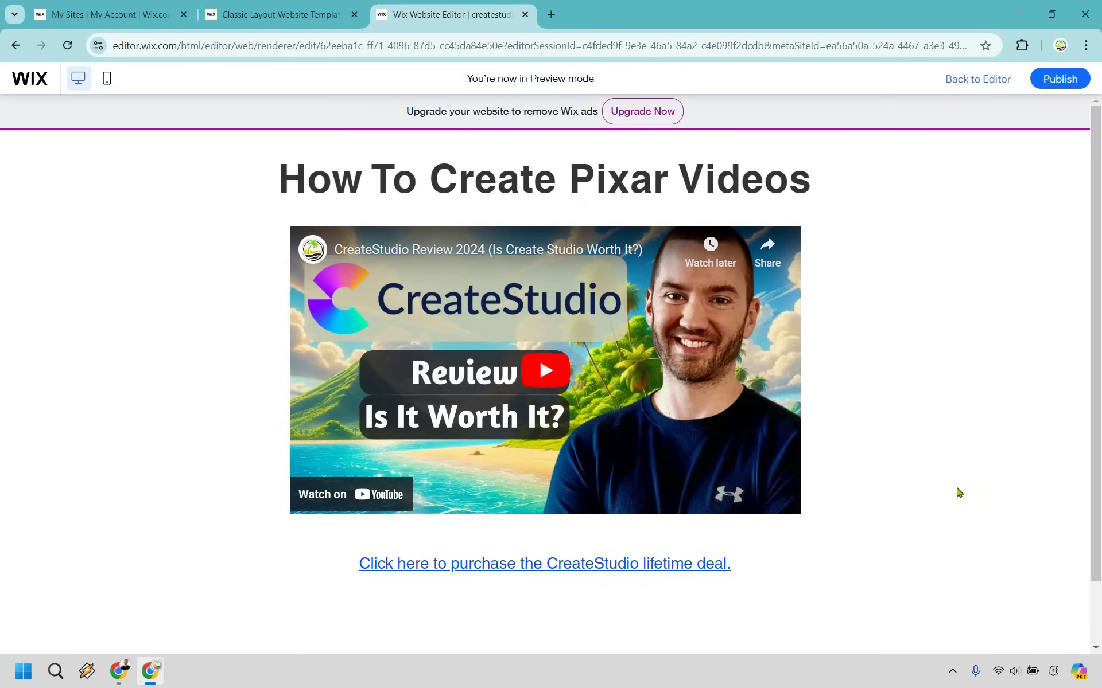